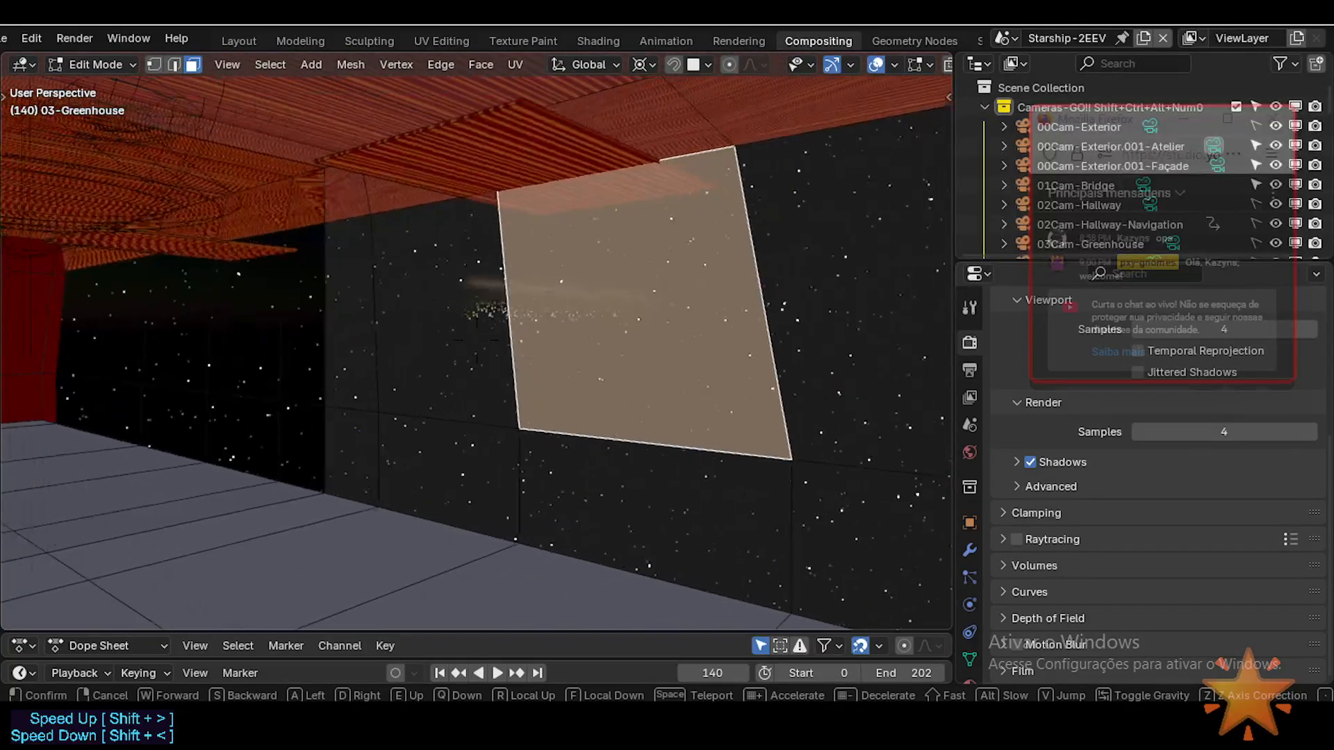
Deselect the greenhouse's glass pane face and return 03-Greenhouse to Object Mode.
{"action": "left_click", "coordinate": [586, 449]}
{"action": "key", "text": "alt+a"}
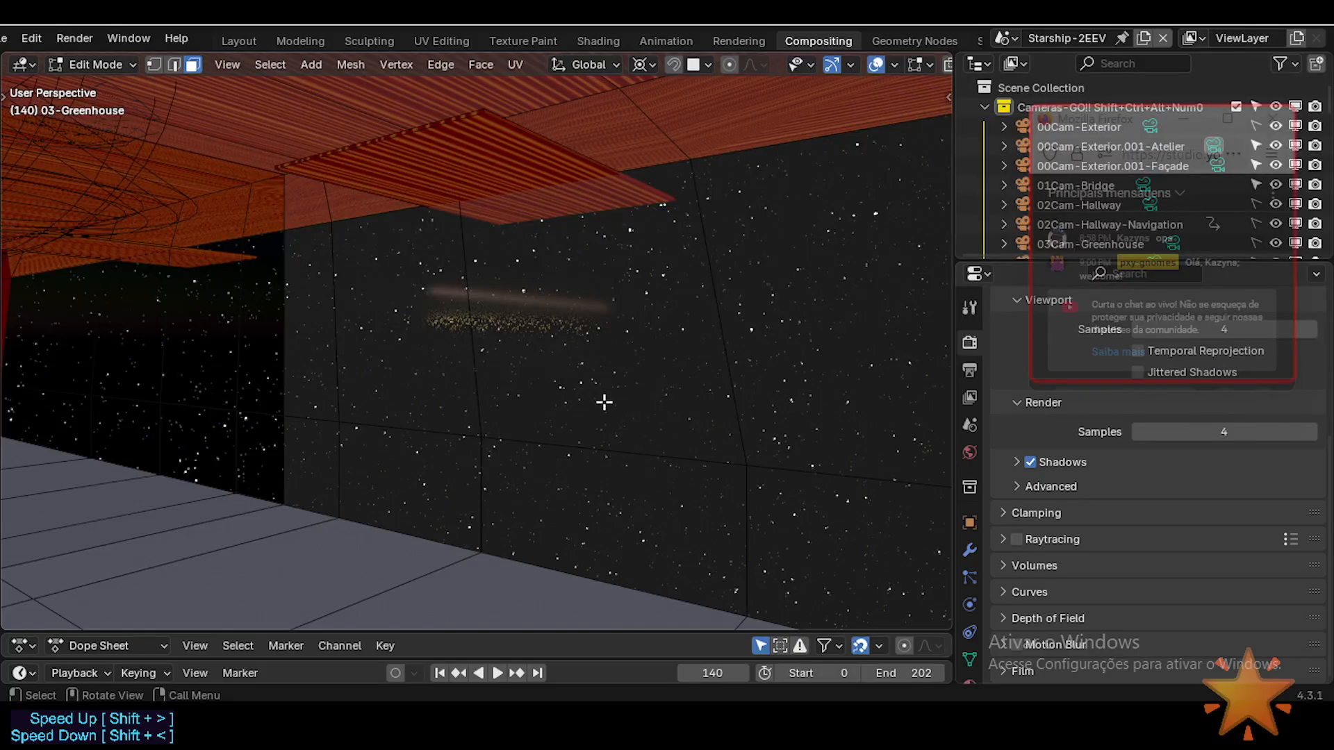
{"action": "key", "text": "ctrl+Tab"}
{"action": "left_click", "coordinate": [486, 372]}
Examine the starry background through the greenhouse windows from inside in Material Preview shading.
{"action": "key", "text": "shift+grave"}
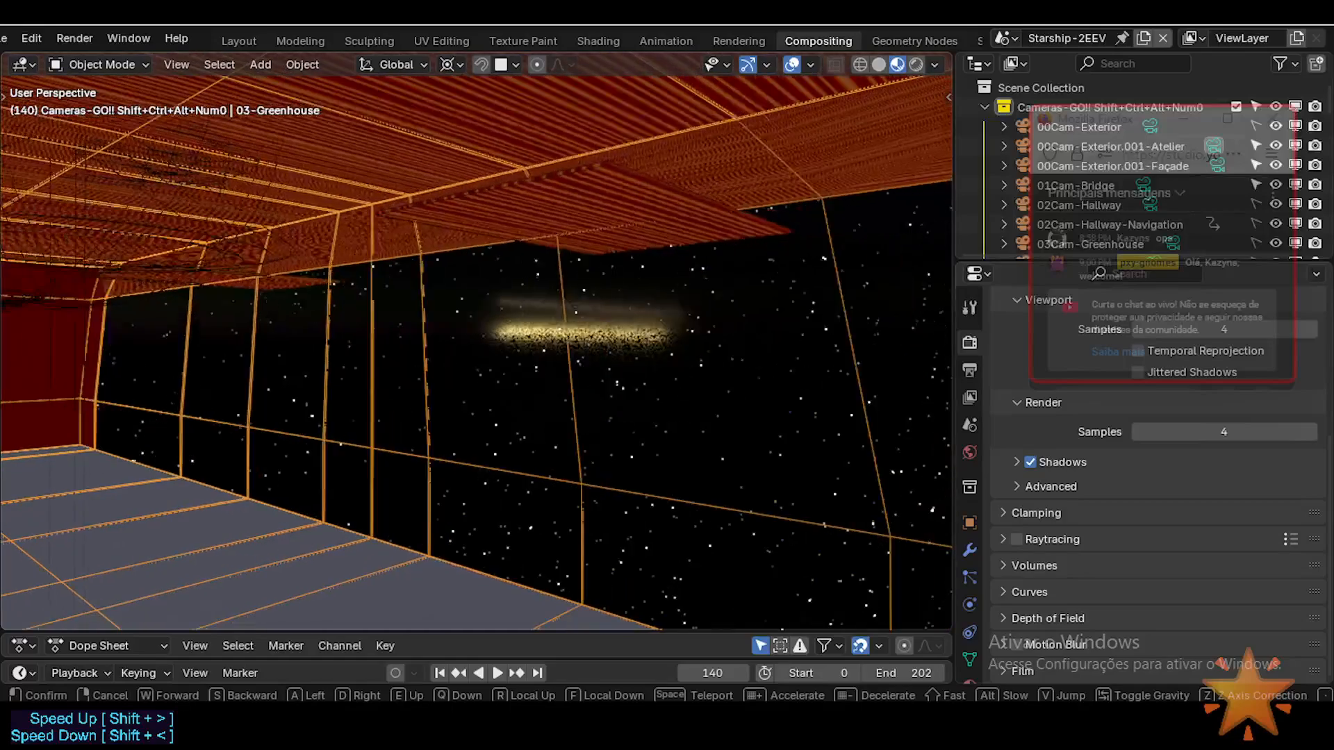
{"action": "key", "text": "e"}
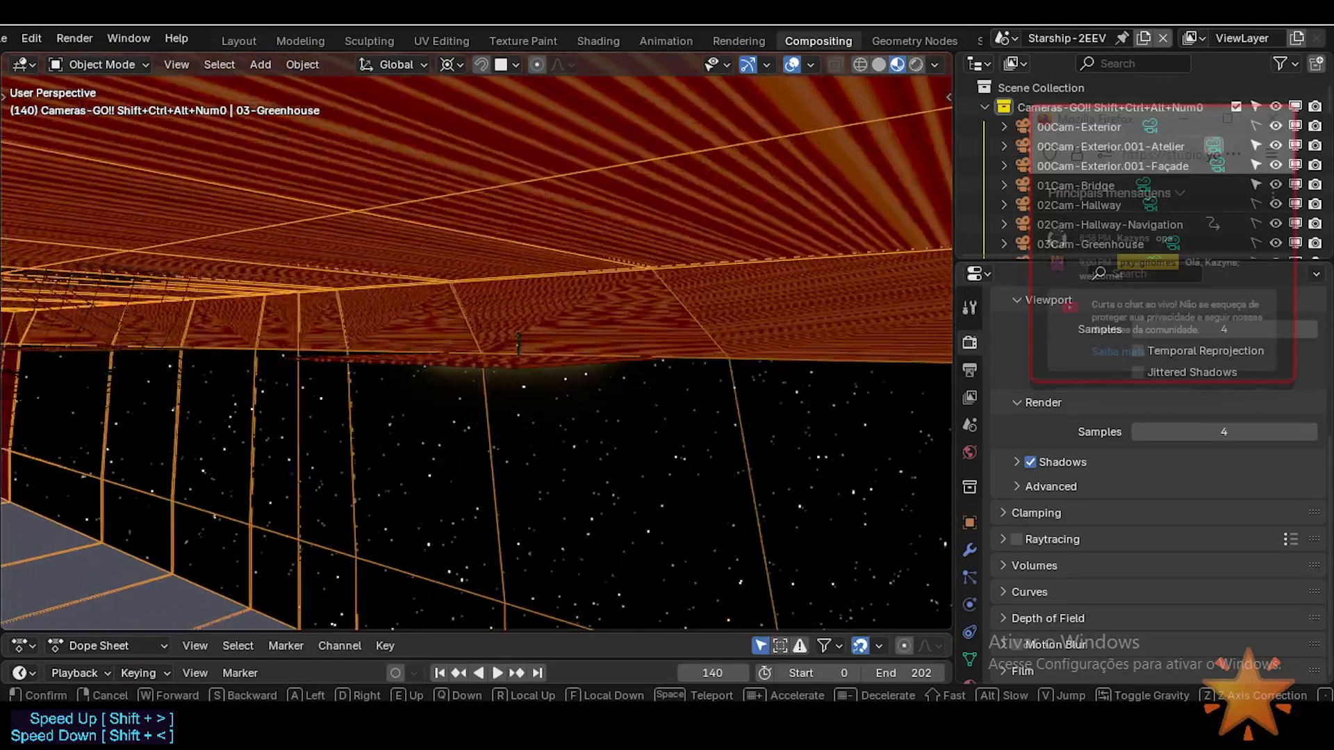
{"action": "key", "text": "q"}
{"action": "left_click", "coordinate": [644, 369]}
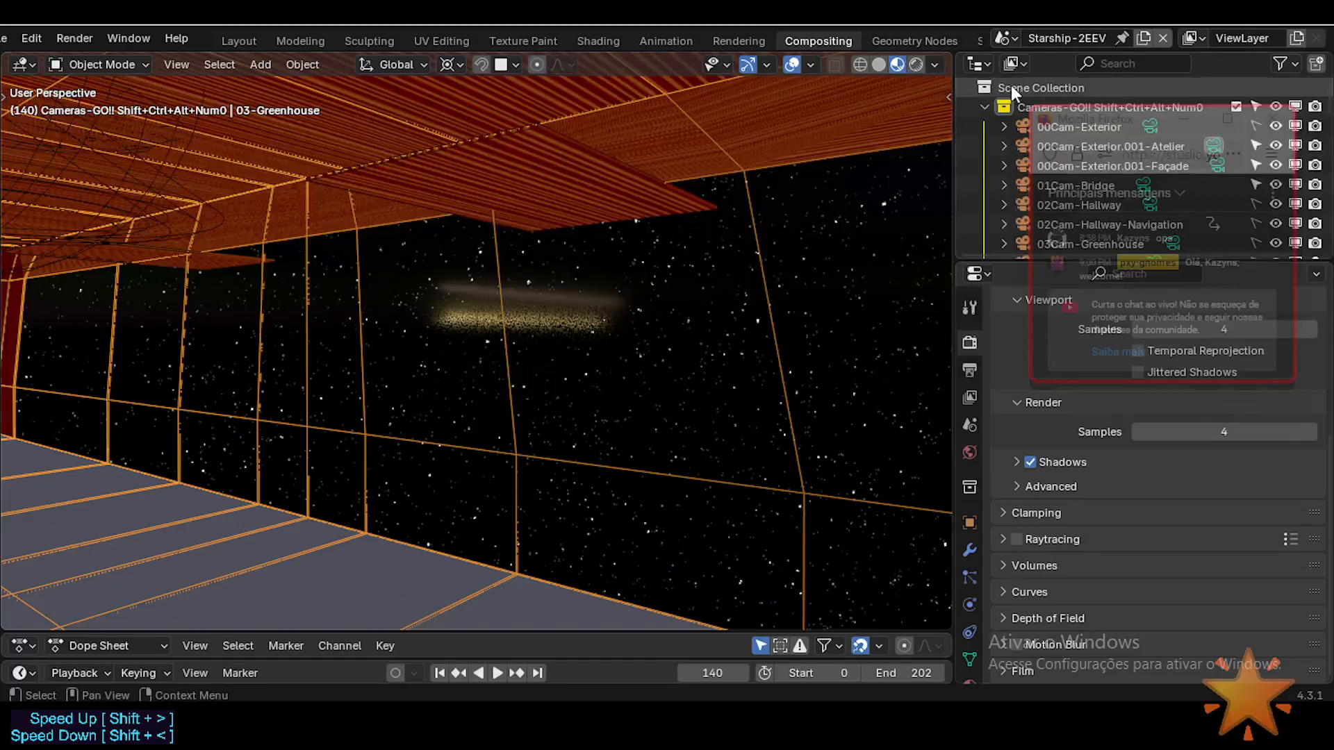
{"action": "left_click", "coordinate": [915, 64]}
{"action": "left_click", "coordinate": [897, 63]}
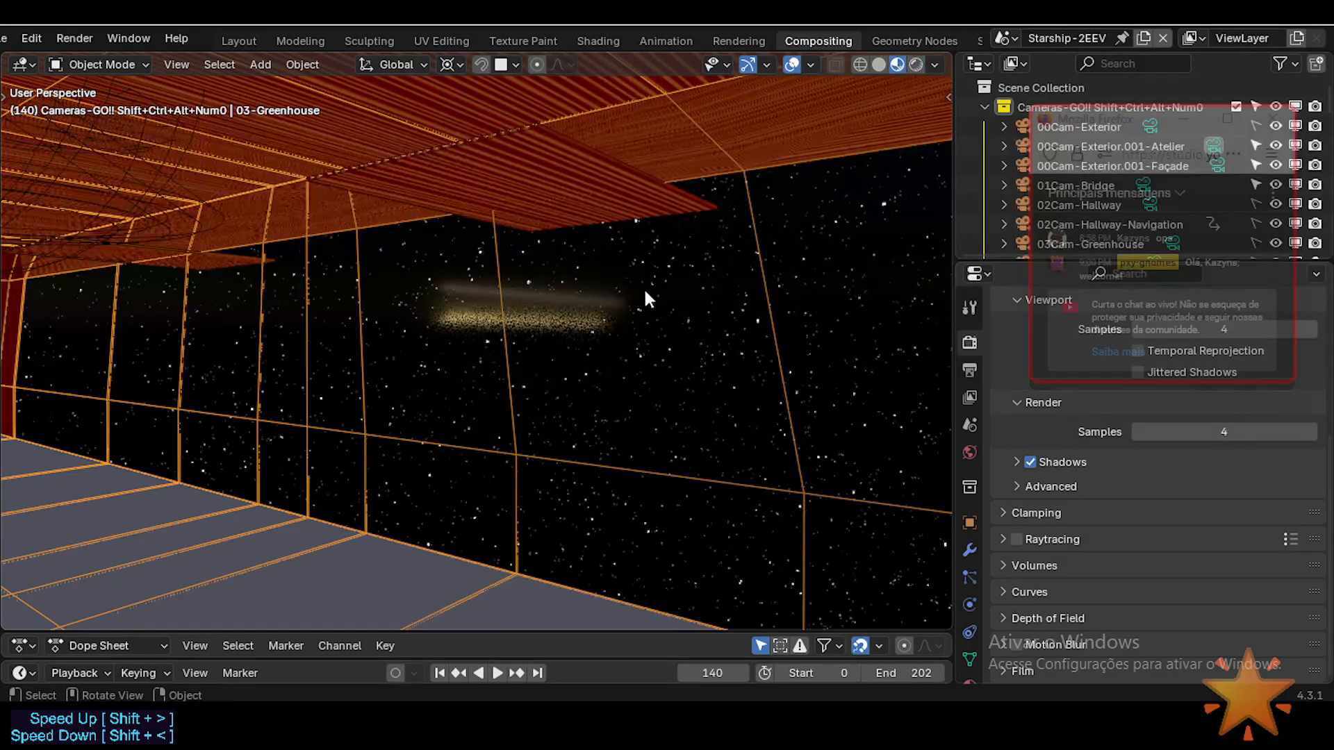
{"action": "scroll", "coordinate": [970, 610], "scroll_direction": "down", "scroll_amount": 1}
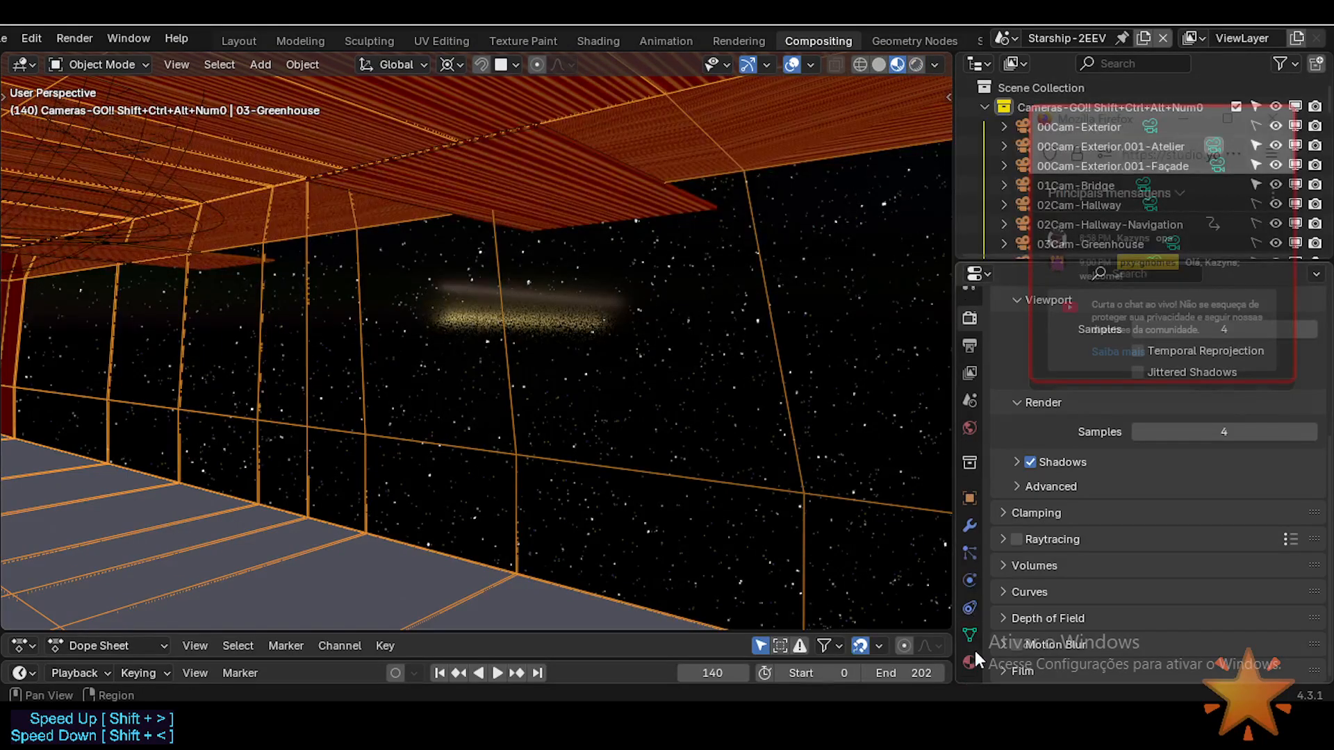
{"action": "left_click", "coordinate": [972, 660]}
{"action": "scroll", "coordinate": [1084, 464], "scroll_direction": "up", "scroll_amount": 4}
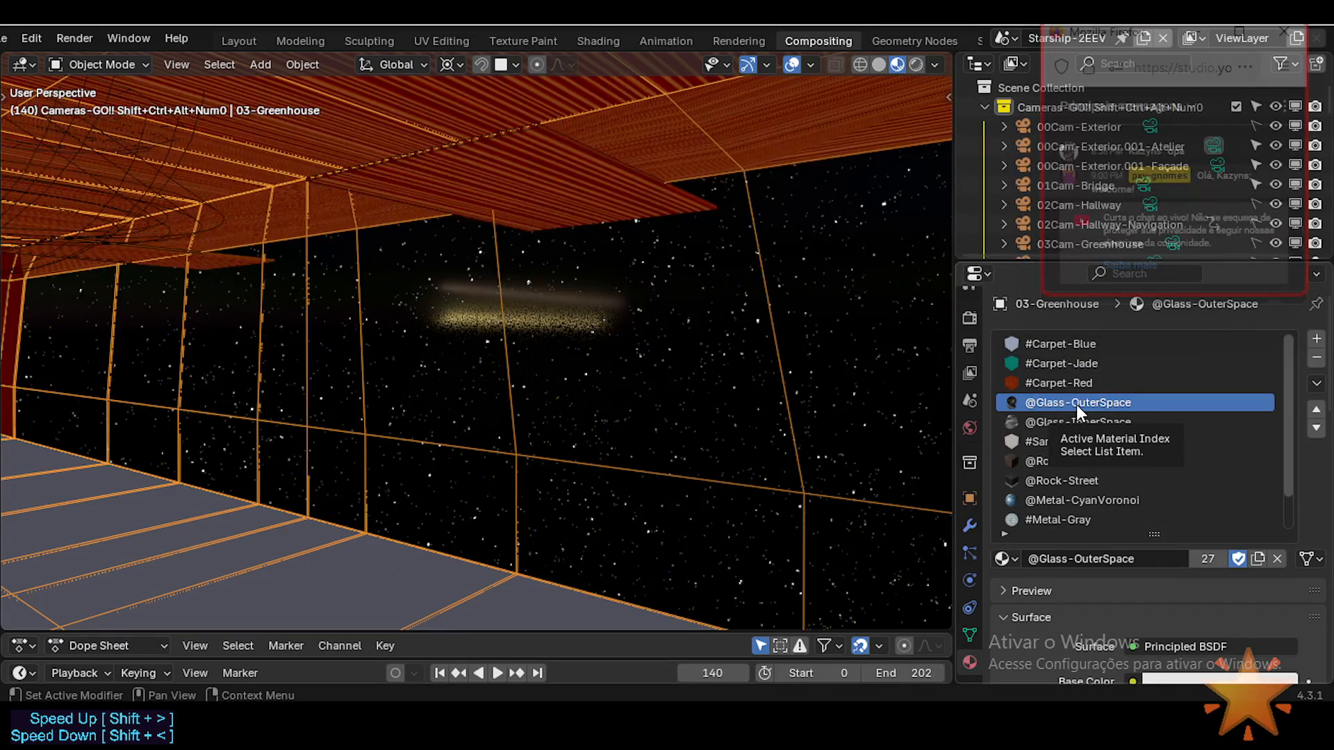
{"action": "left_click", "coordinate": [1098, 419]}
{"action": "left_click", "coordinate": [1091, 407]}
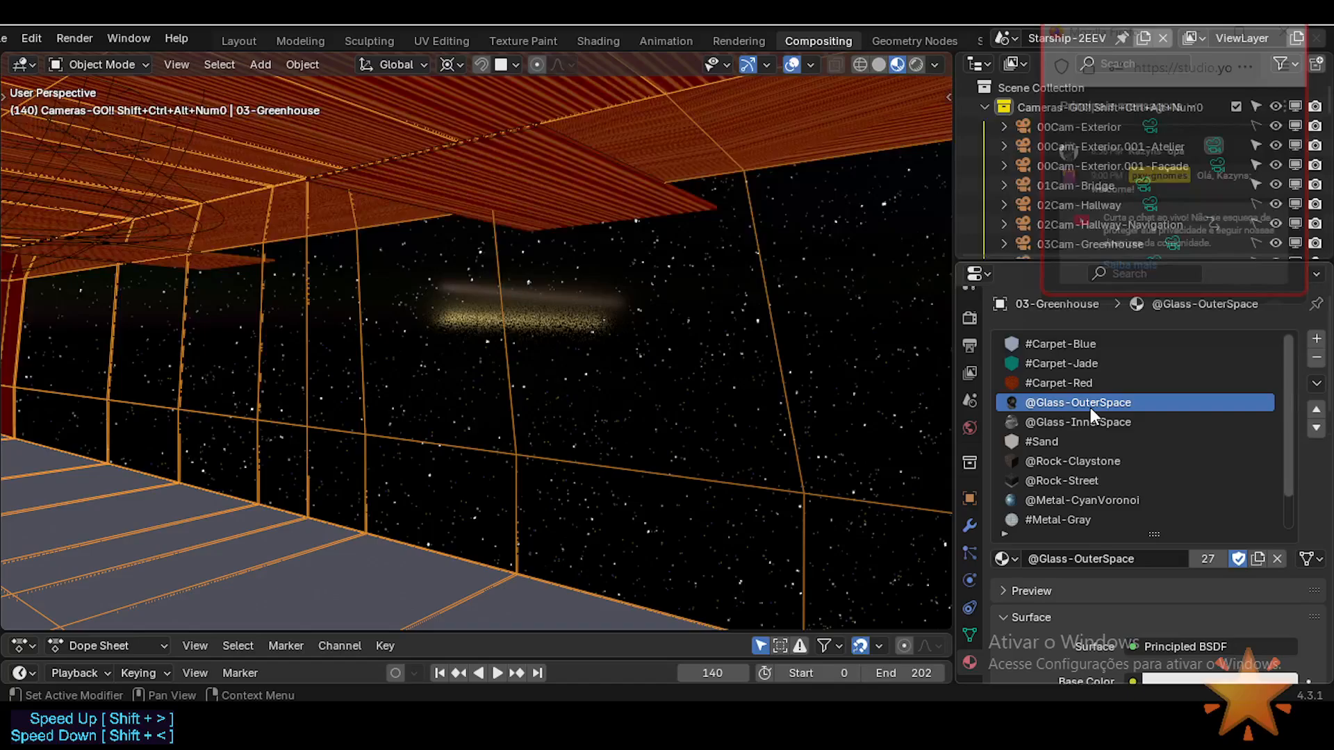
Examine the greenhouse interior and its window walls in Solid shading, and return the viewport to Material Preview.
{"action": "left_click", "coordinate": [878, 64]}
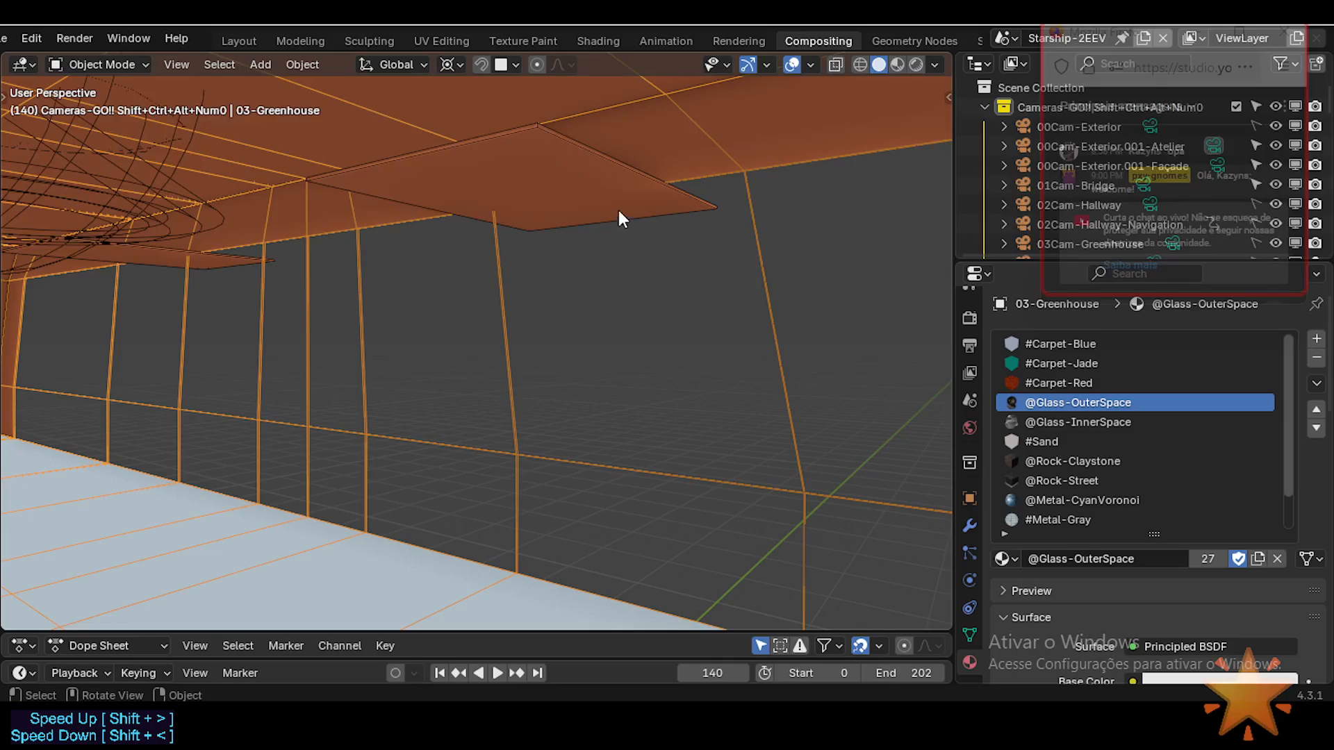
{"action": "left_click_drag", "start_coordinate": [596, 51], "coordinate": [607, 48]}
{"action": "key", "text": "shift+grave"}
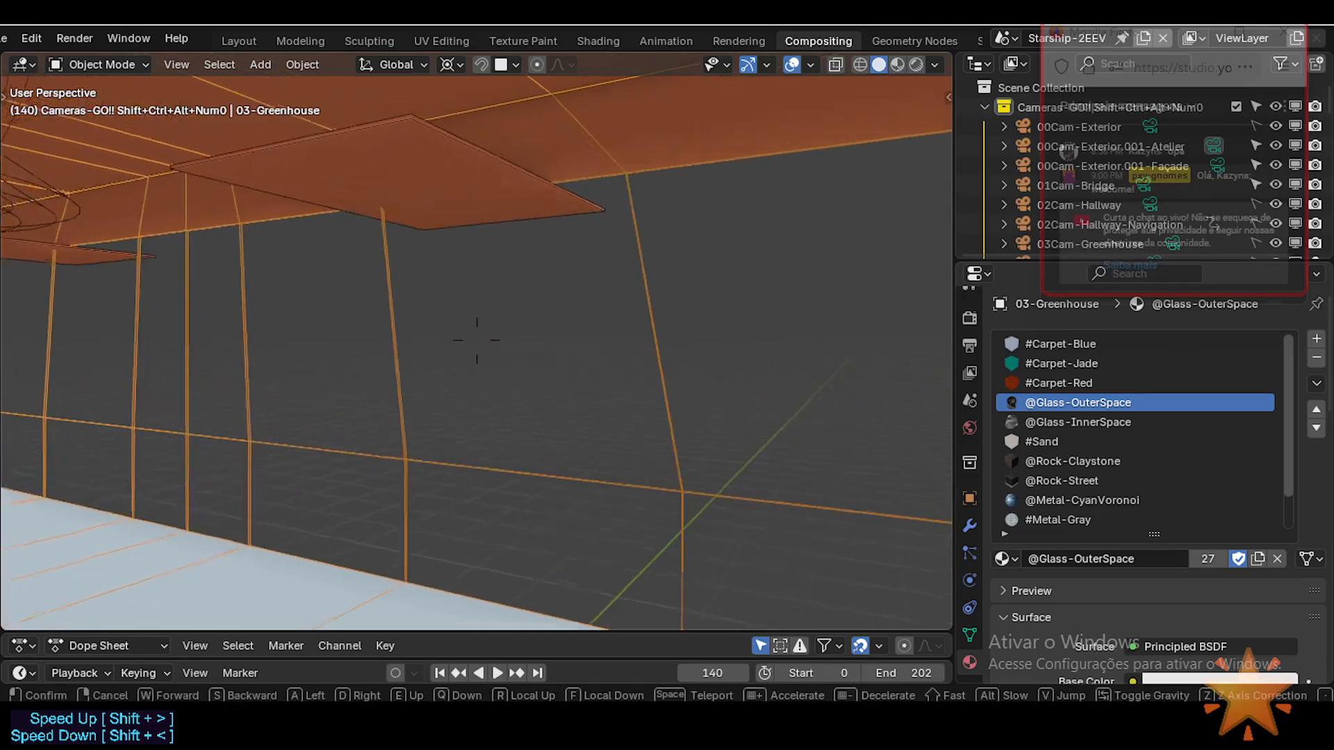
{"action": "key", "text": "d"}
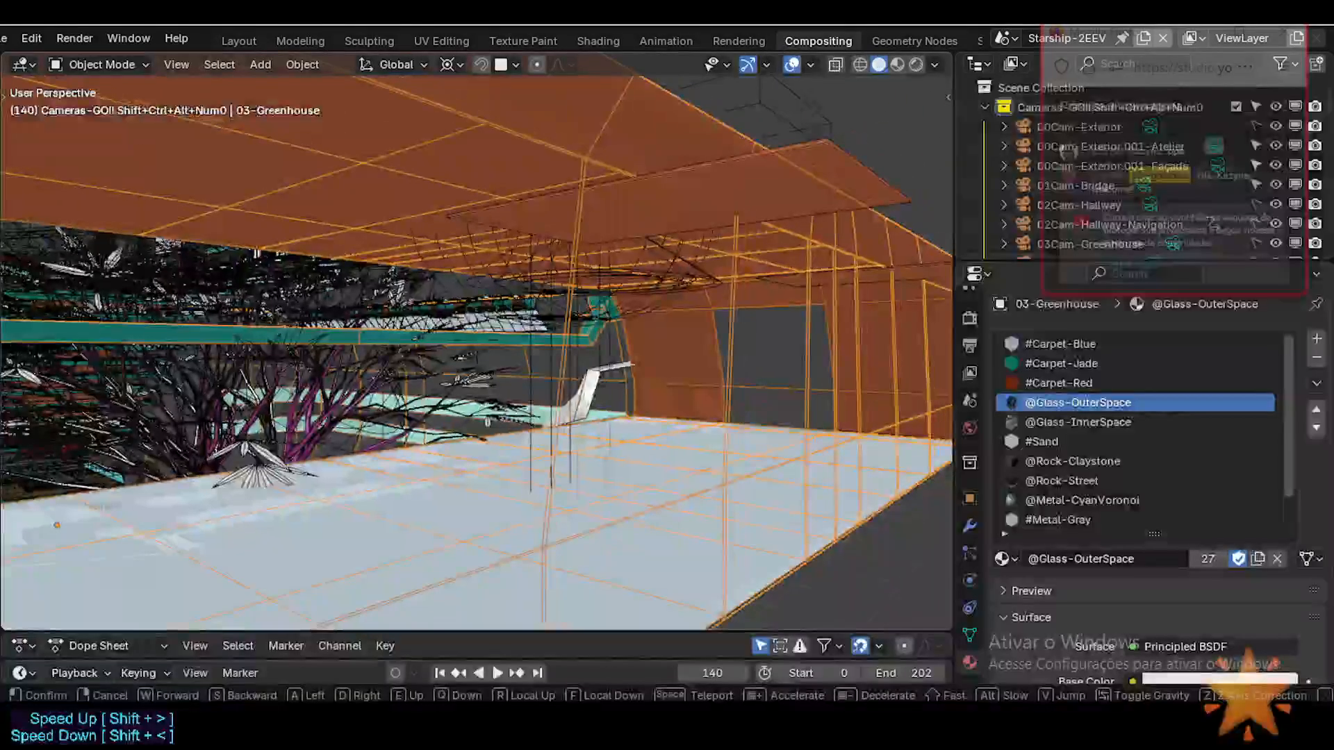
{"action": "key", "text": "d"}
{"action": "key", "text": "d"}
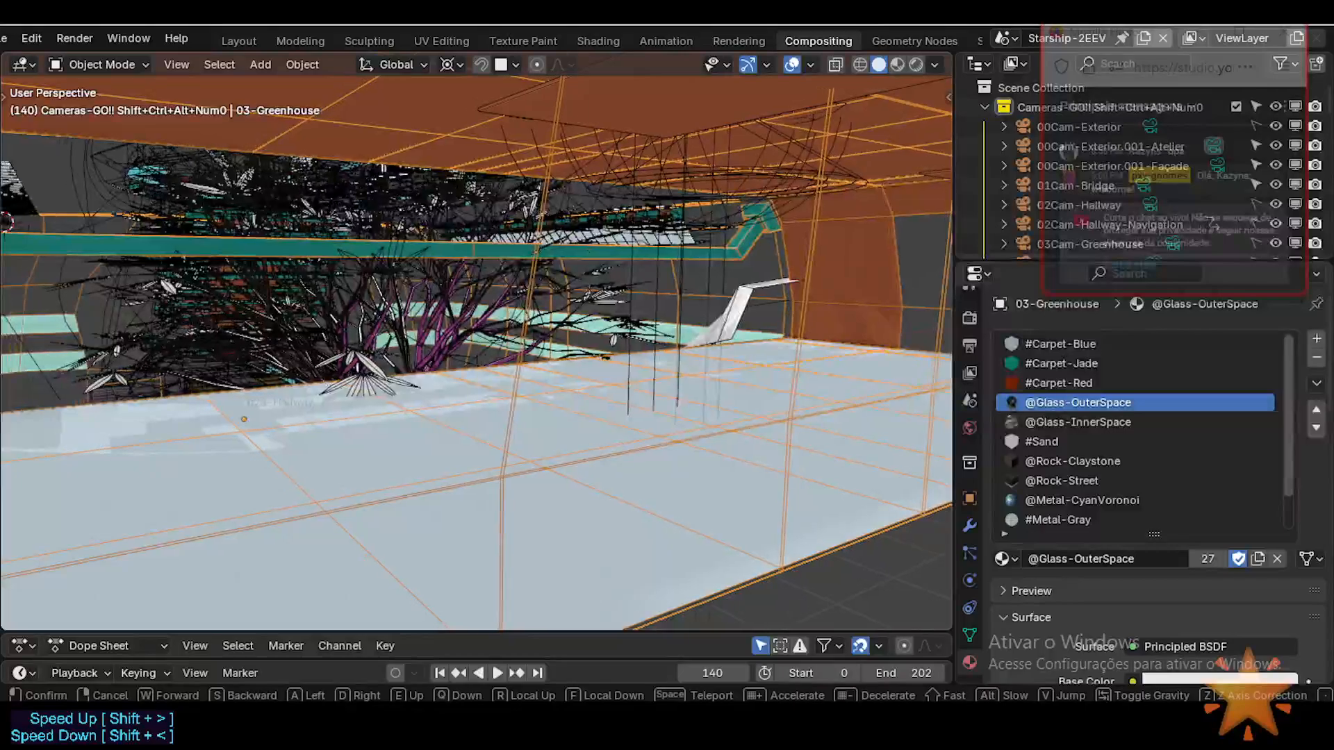
{"action": "key", "text": "w"}
{"action": "key", "text": "a"}
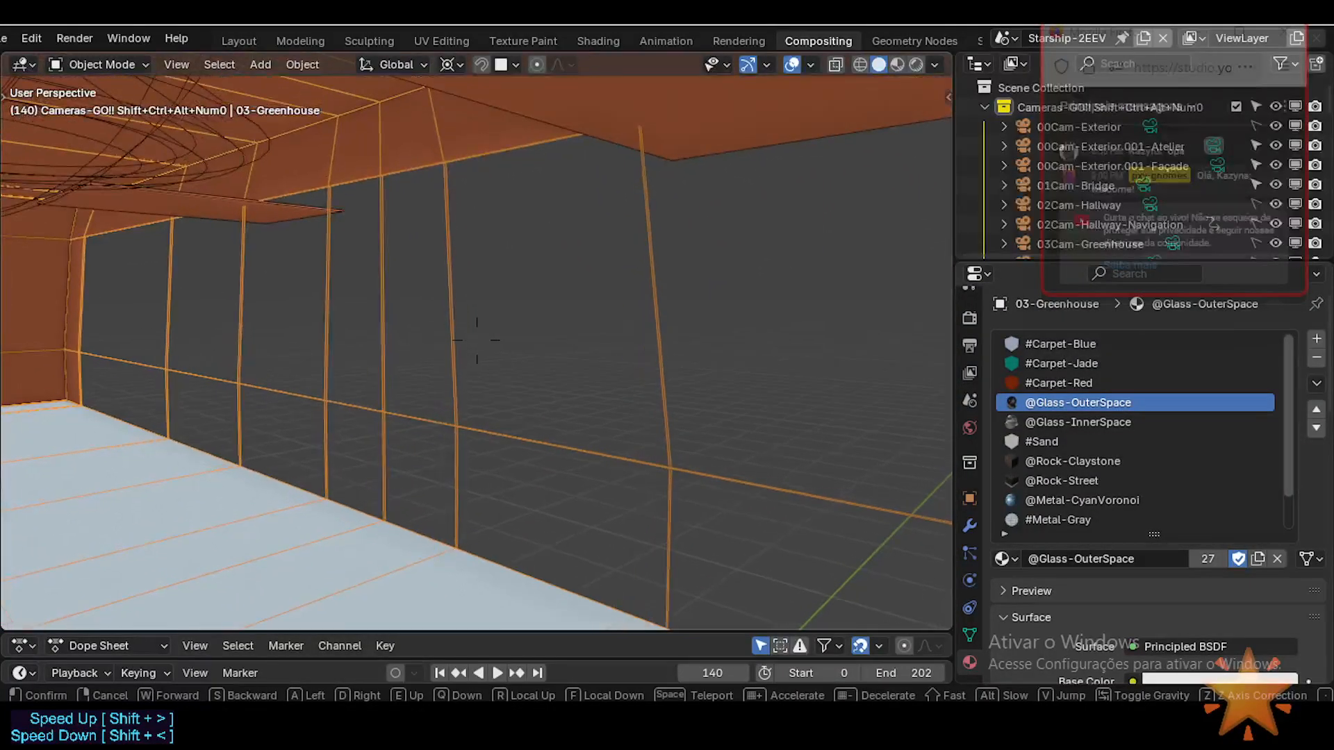
{"action": "left_click", "coordinate": [587, 382]}
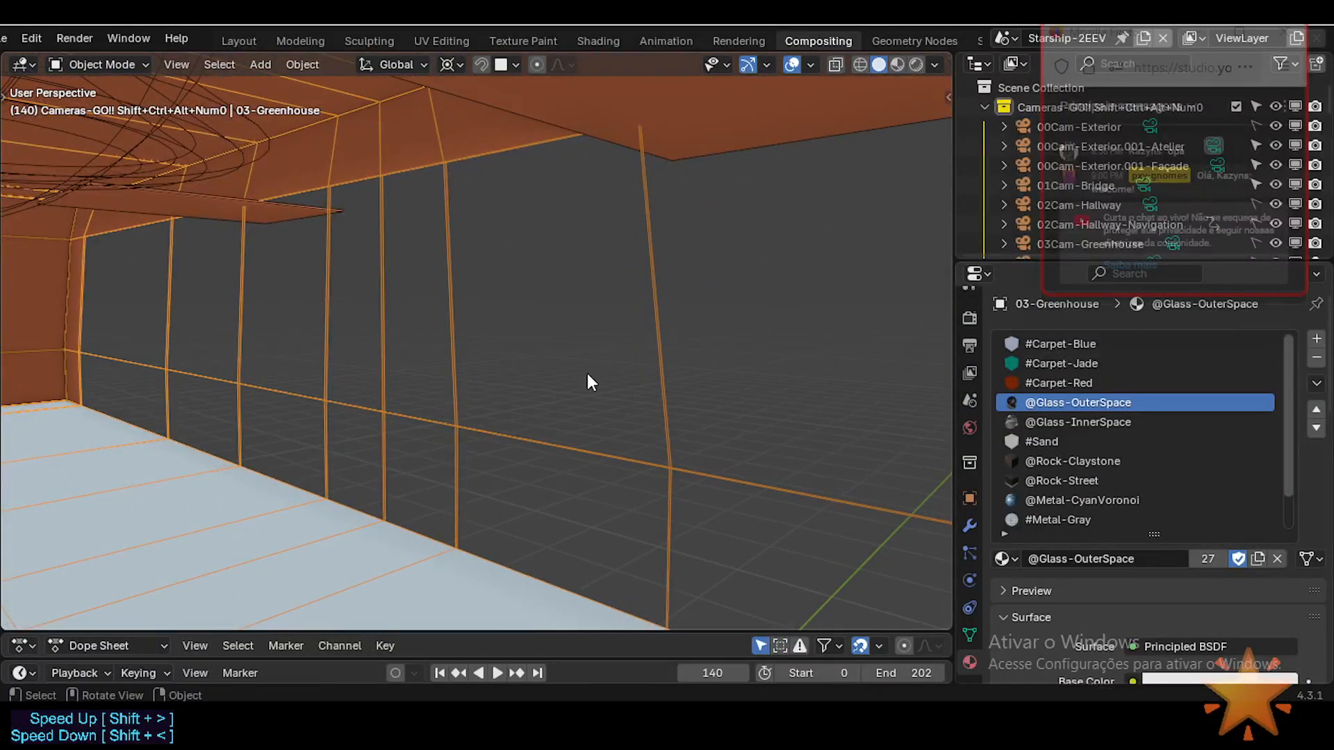
{"action": "left_click", "coordinate": [925, 65]}
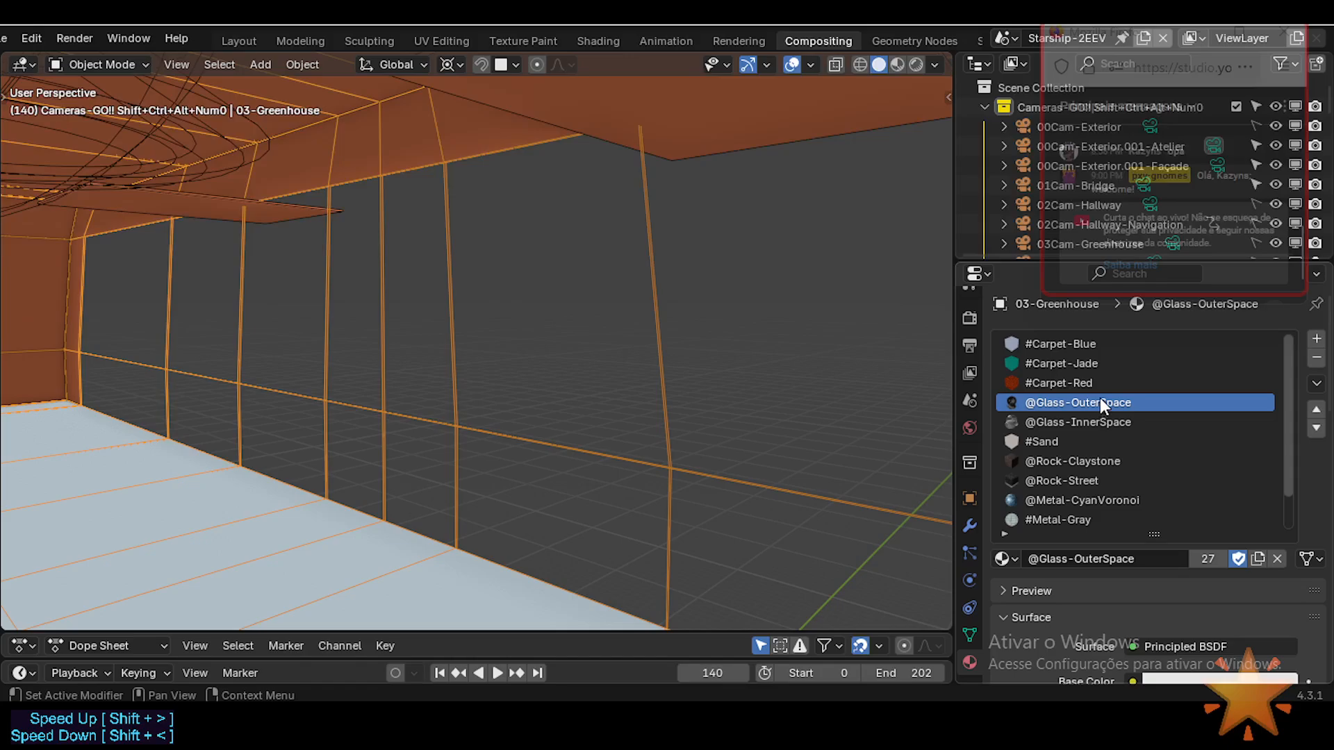
{"action": "left_click", "coordinate": [896, 65]}
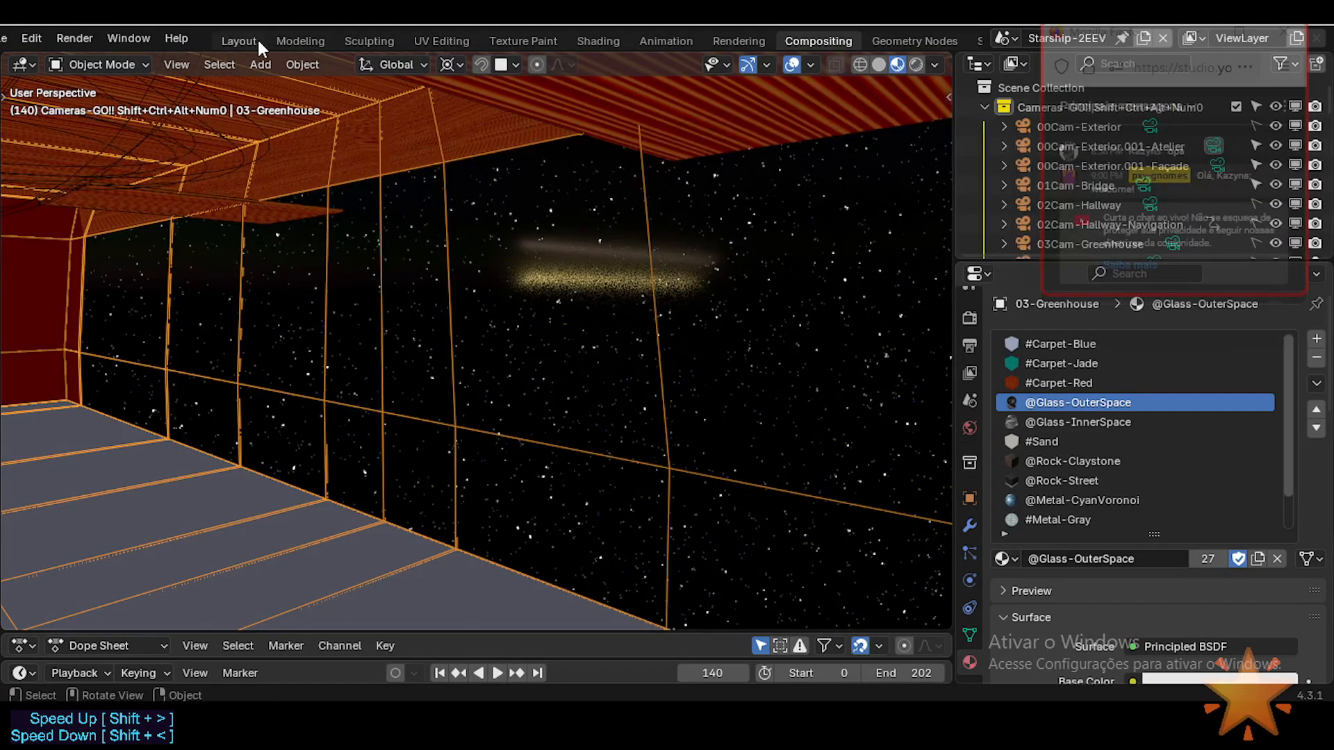
Switch to the Shading workspace, enlarge its 3D viewport and frame the whole starship with nothing left selected.
{"action": "left_click", "coordinate": [590, 42]}
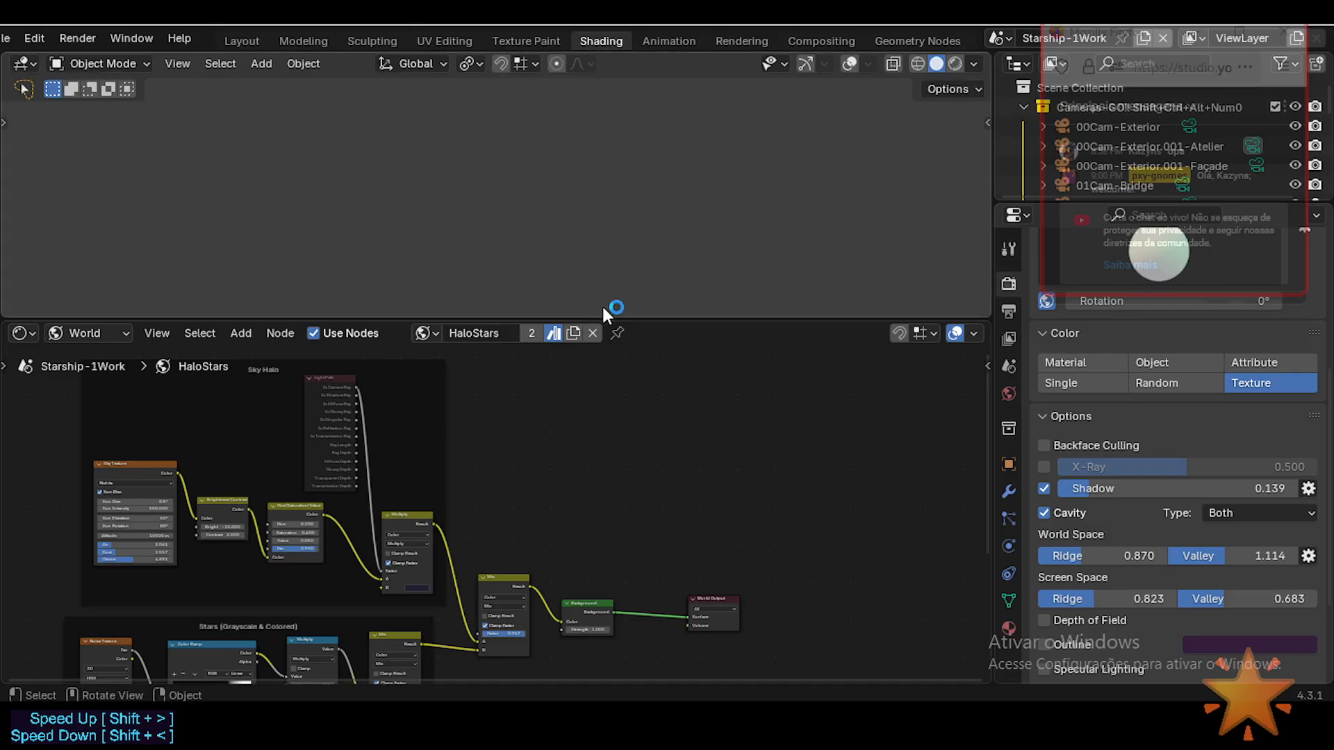
{"action": "left_click_drag", "start_coordinate": [611, 316], "coordinate": [587, 459]}
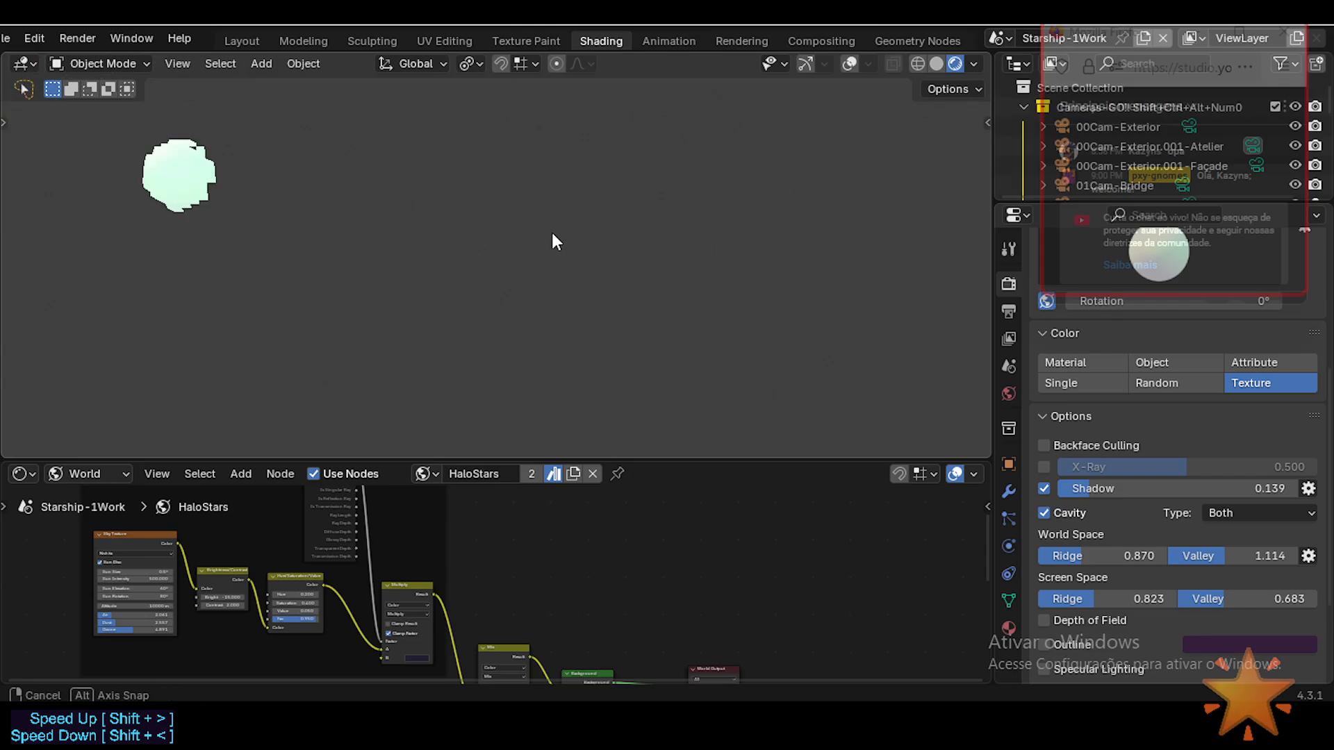
{"action": "key", "text": "shift+grave"}
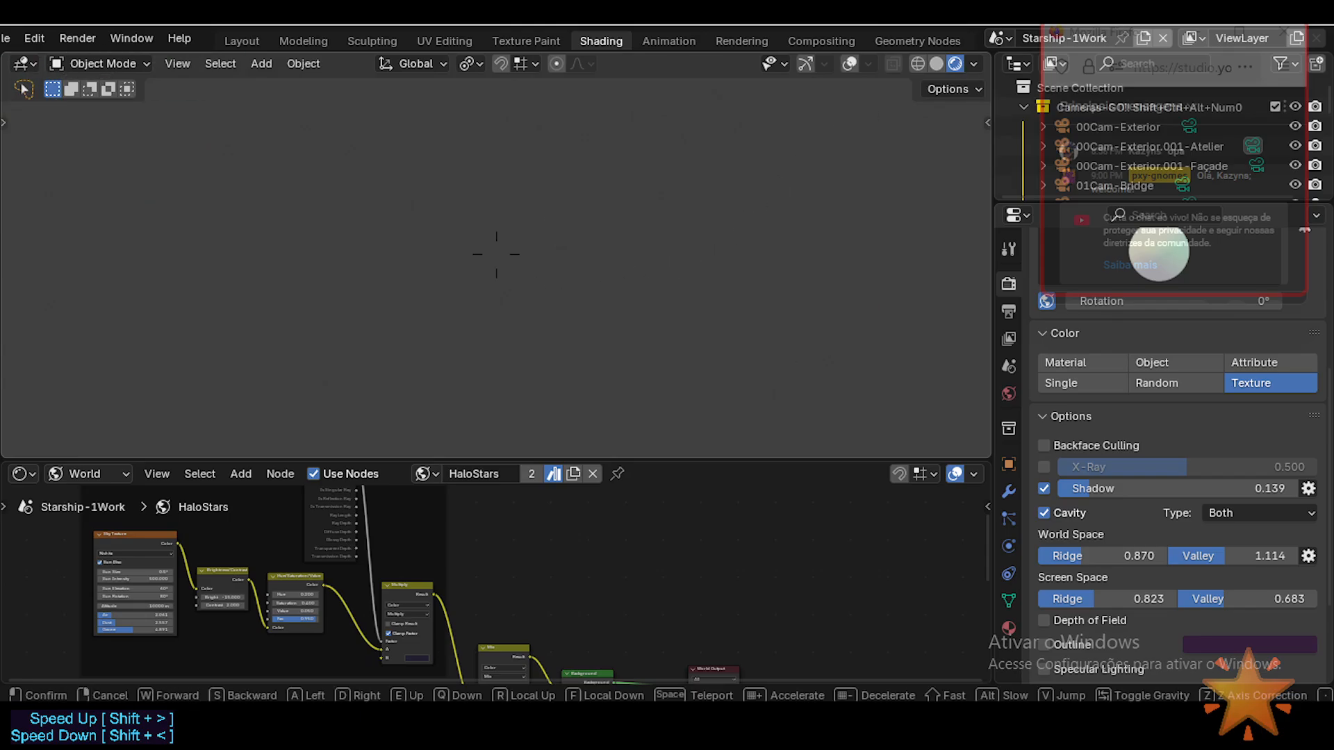
{"action": "left_click", "coordinate": [539, 327]}
{"action": "key", "text": "a"}
{"action": "key", "text": "KP_Decimal"}
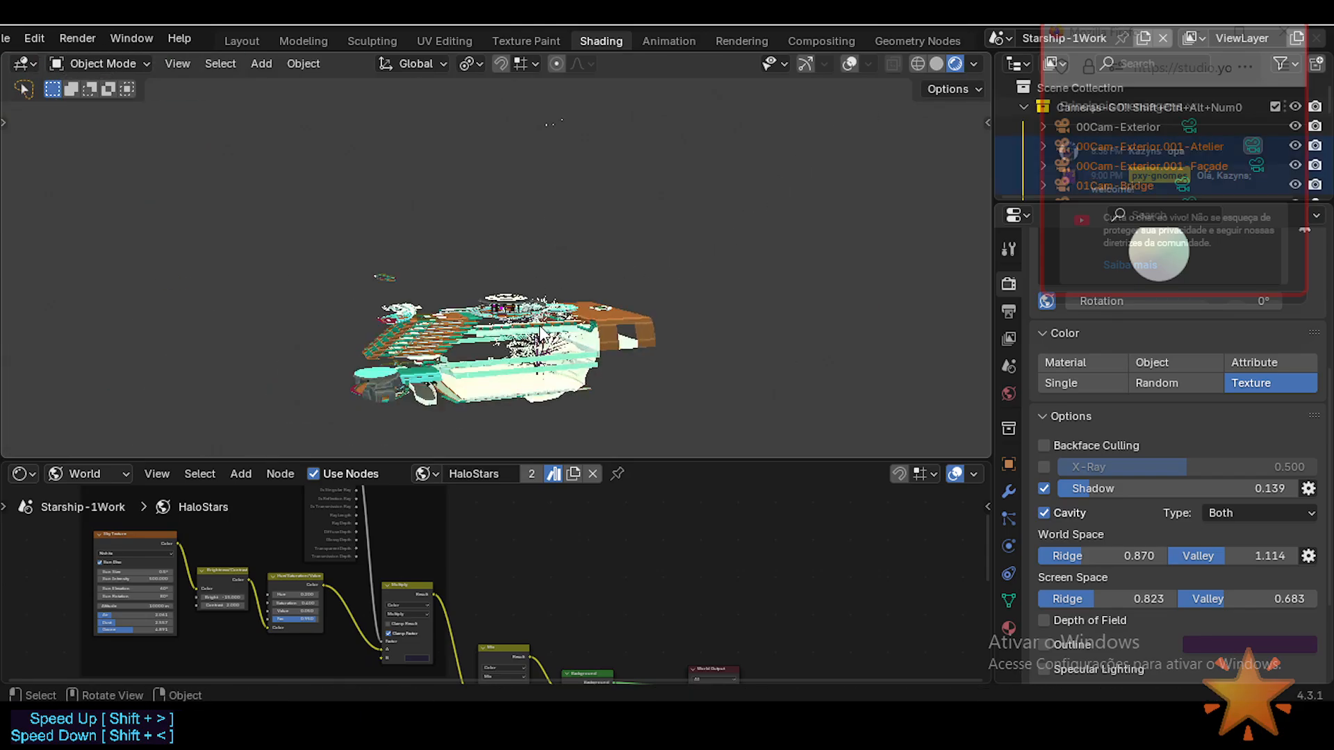
{"action": "key", "text": "alt+a"}
Walk the 3D view into the greenhouse to face its window wall, and give the node editor more height.
{"action": "key", "text": "shift+grave"}
{"action": "key", "text": "w"}
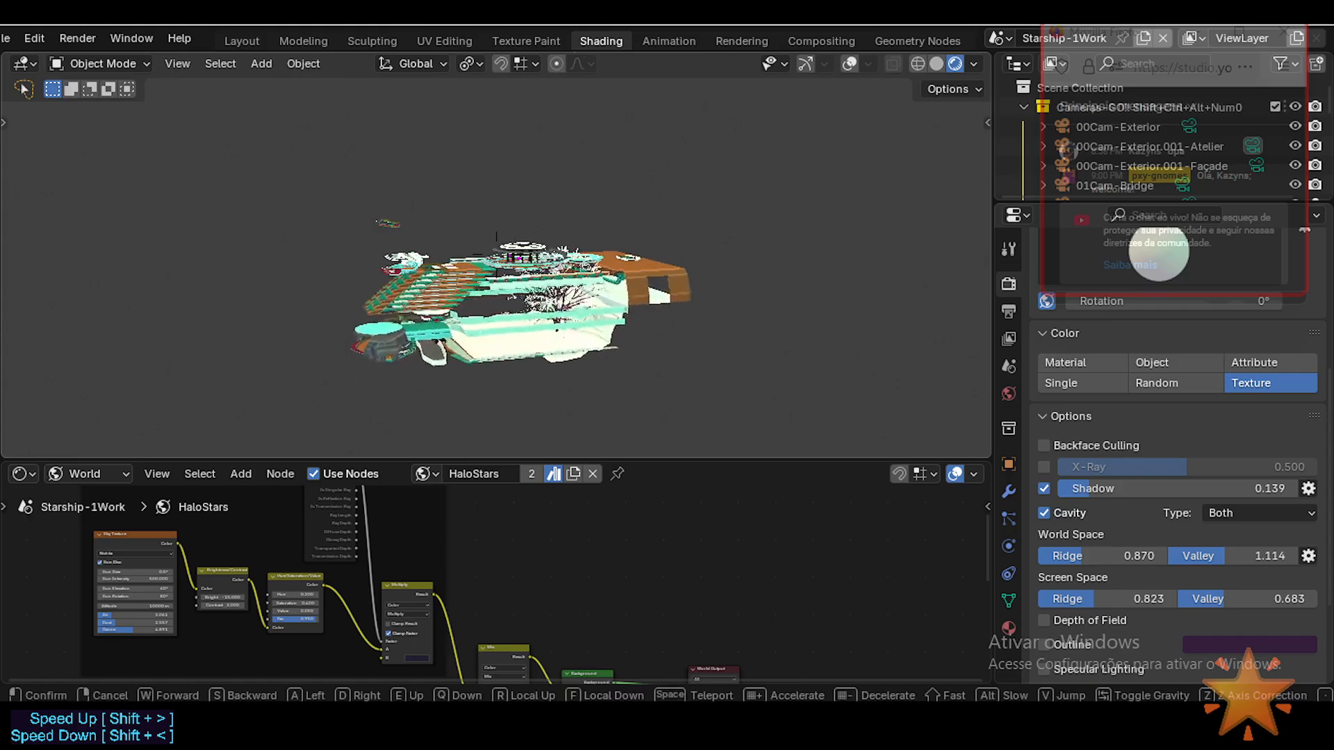
{"action": "key", "text": "w"}
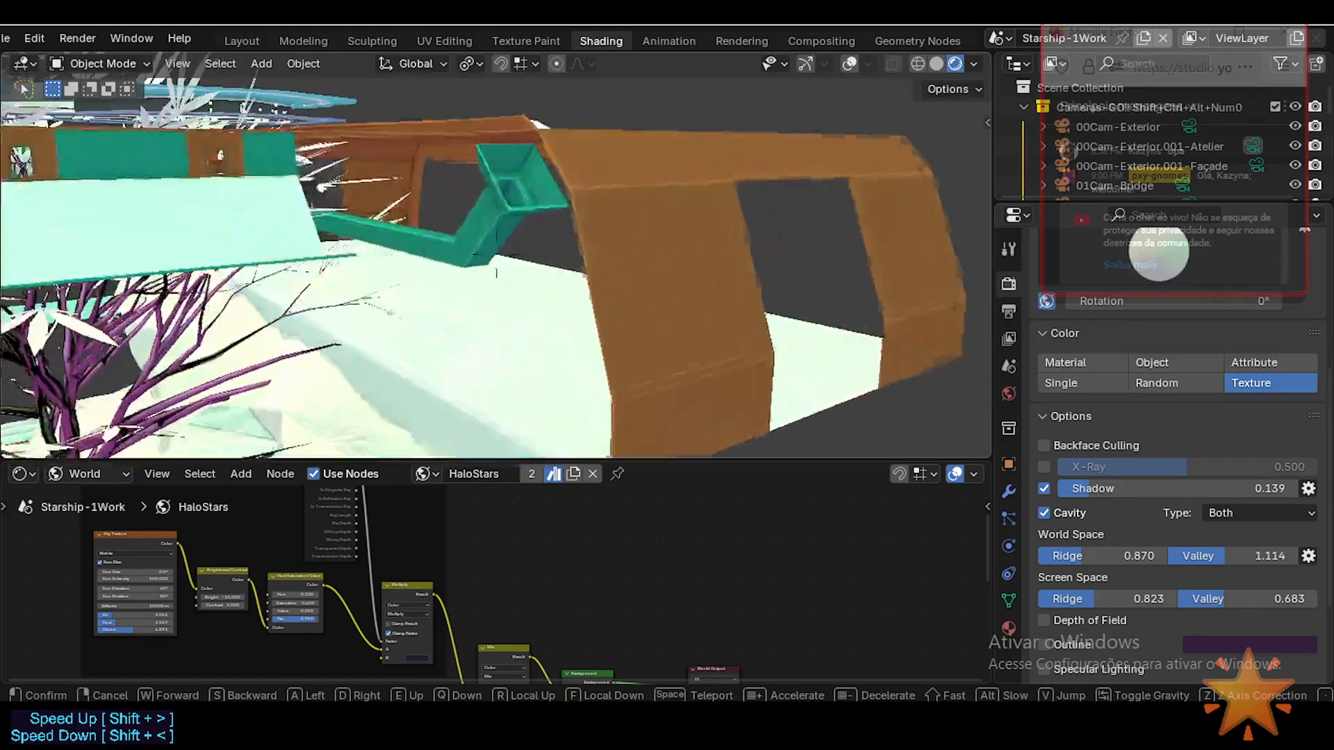
{"action": "key", "text": "w"}
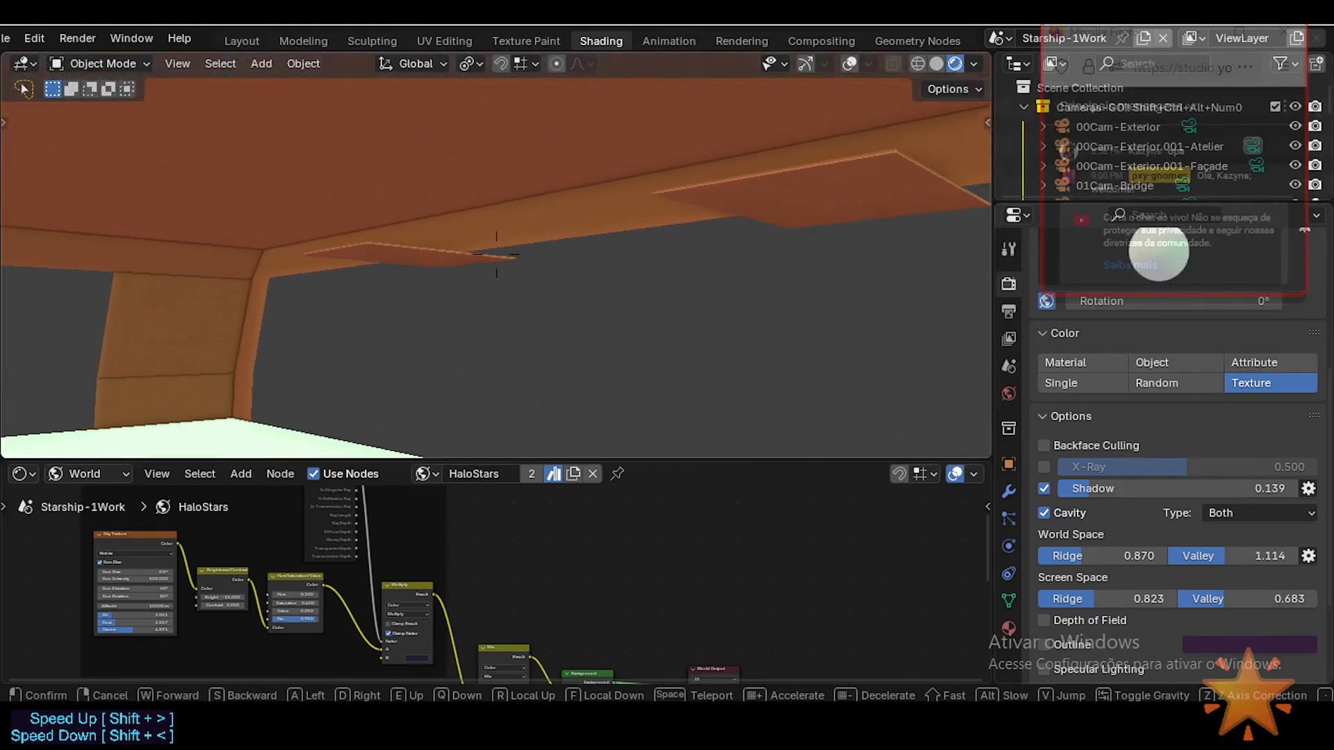
{"action": "key", "text": "w"}
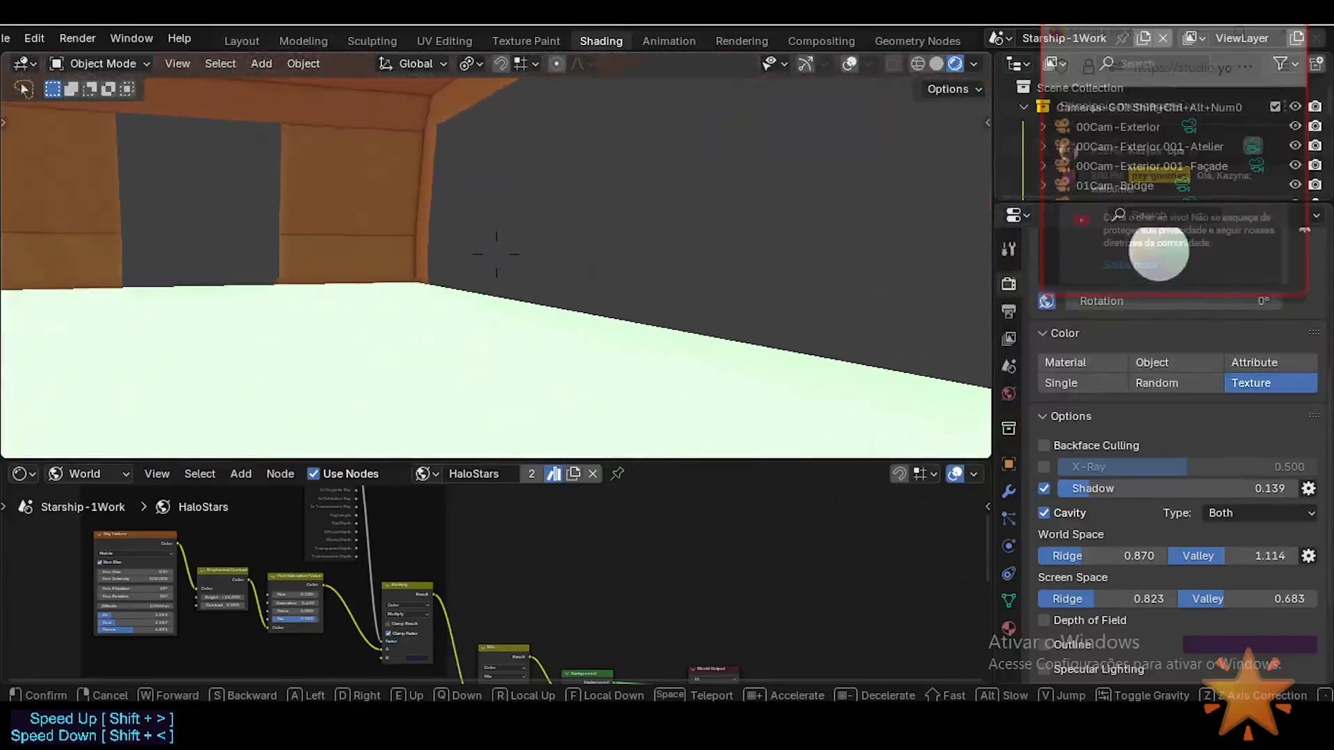
{"action": "left_click", "coordinate": [529, 480]}
{"action": "left_click_drag", "start_coordinate": [533, 456], "coordinate": [536, 410]}
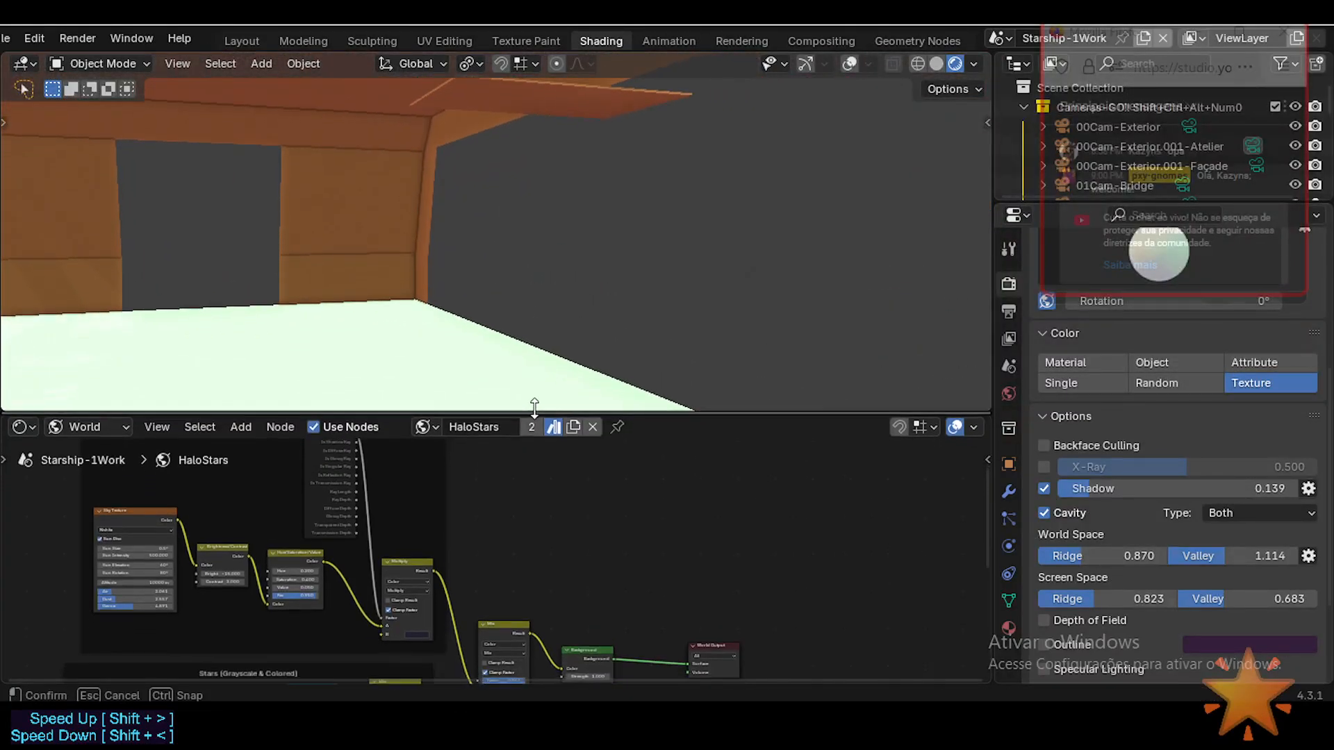
{"action": "key", "text": "shift+grave"}
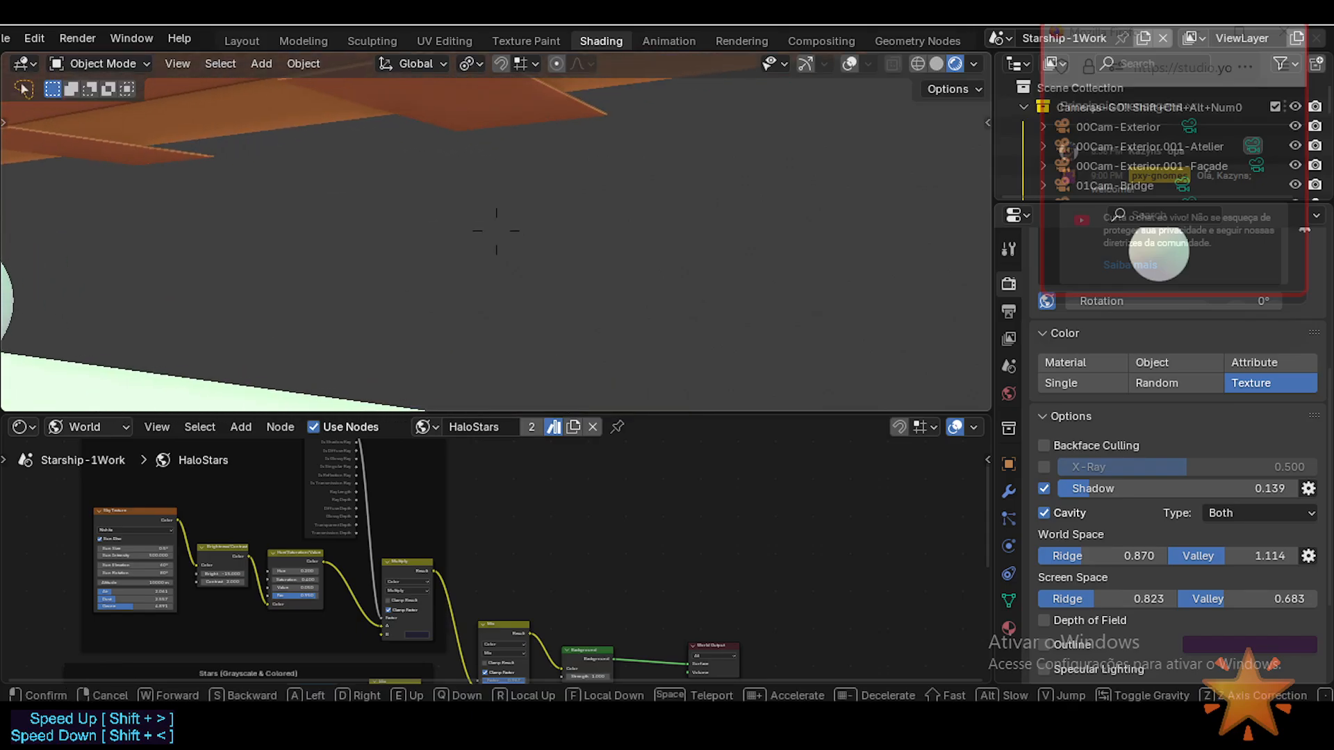
{"action": "left_click", "coordinate": [664, 277]}
Turn on the overlays and gizmos in the Shading workspace's 3D viewport.
{"action": "key", "text": "Tab"}
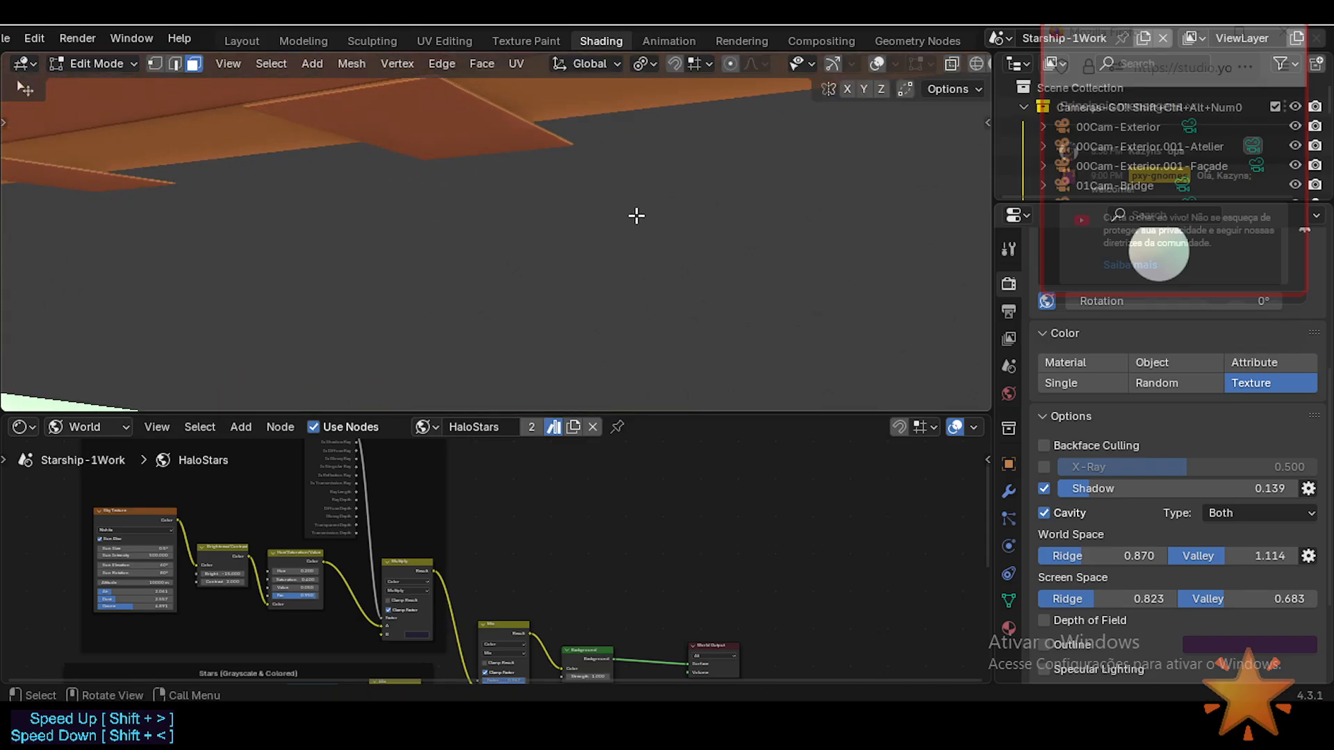
{"action": "key", "text": "Tab"}
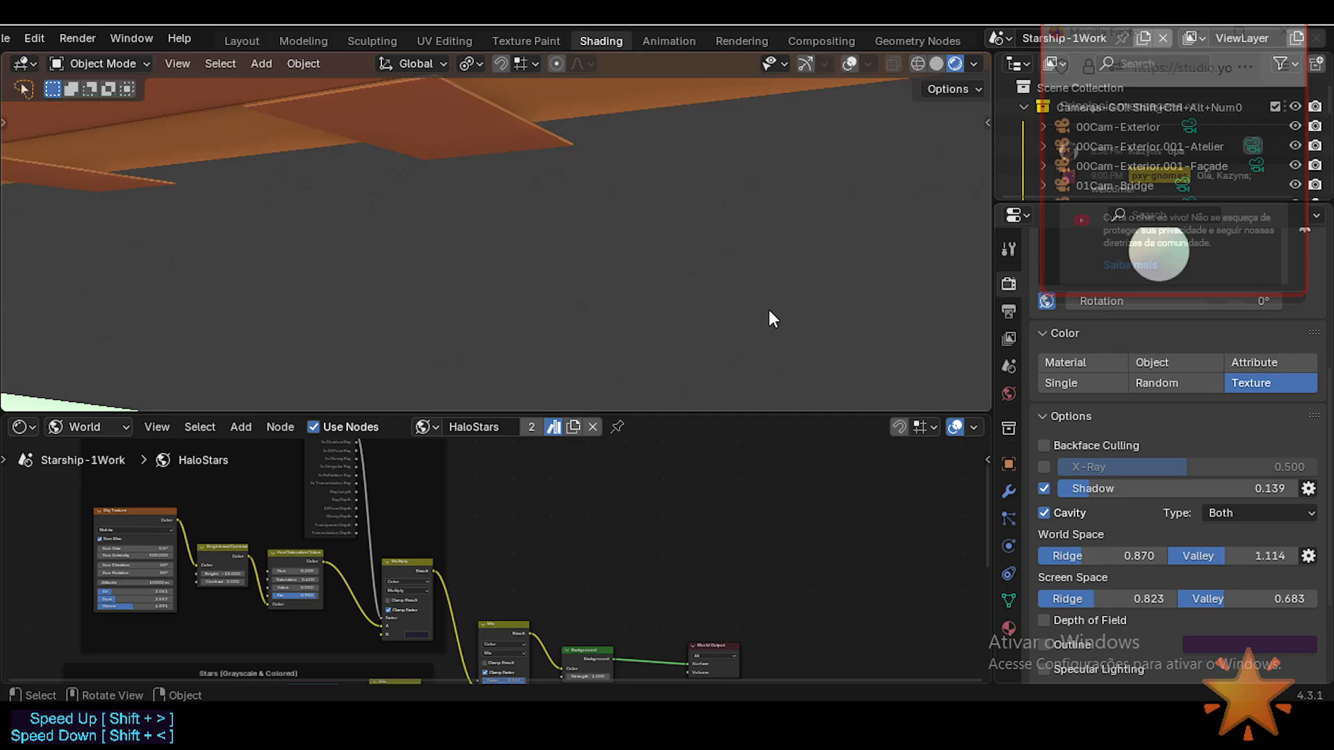
{"action": "key", "text": "shift+alt+z"}
{"action": "key", "text": "ctrl+grave"}
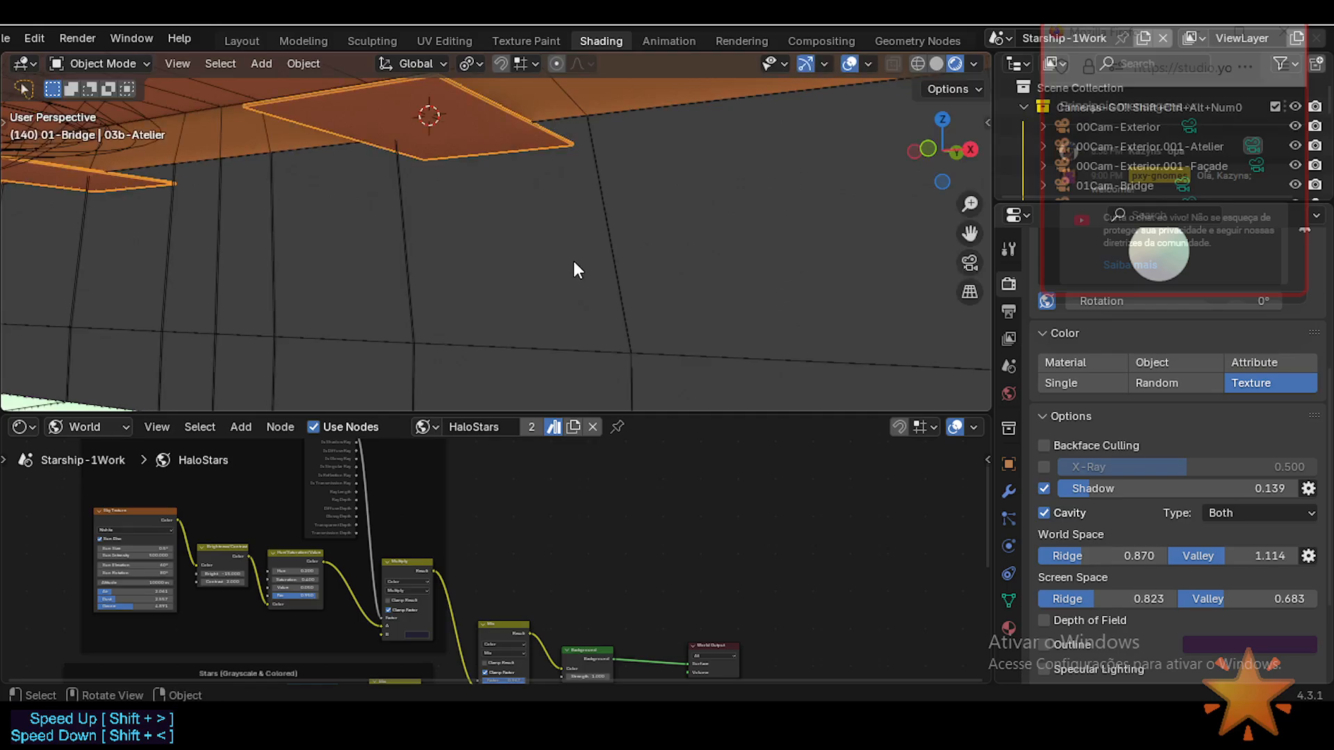
{"action": "left_click", "coordinate": [597, 234]}
{"action": "key", "text": "Tab"}
{"action": "middle_click_drag", "start_coordinate": [722, 231], "coordinate": [702, 253]}
{"action": "left_click", "coordinate": [1006, 627]}
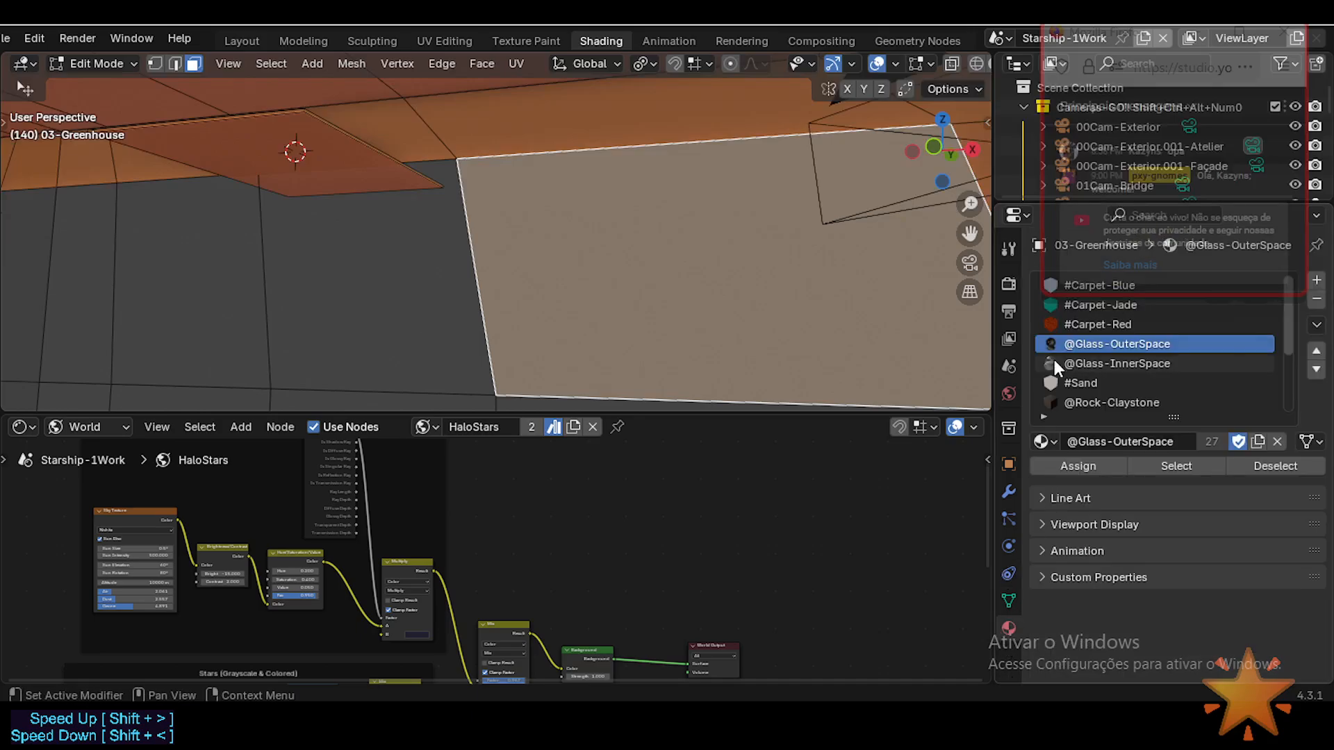
{"action": "left_click", "coordinate": [1134, 364]}
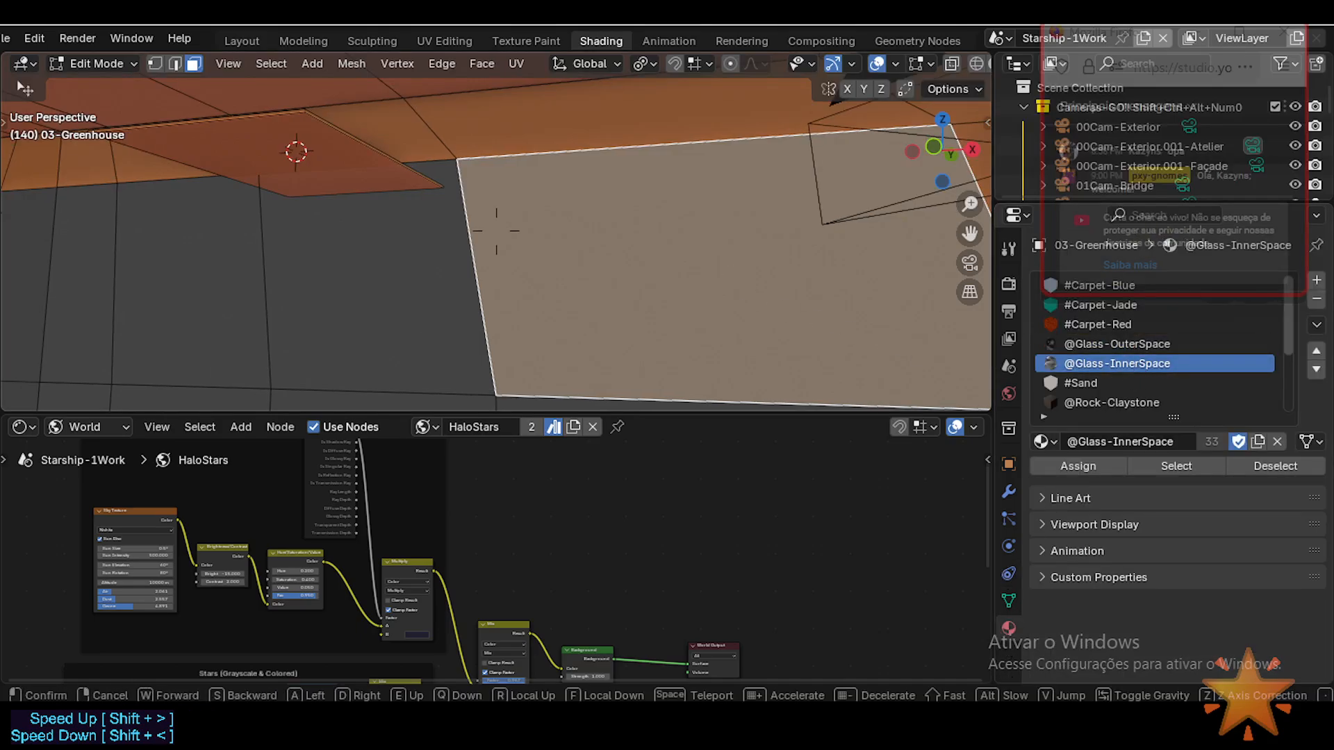
{"action": "middle_click_drag", "start_coordinate": [736, 279], "coordinate": [734, 260], "text": "shift"}
{"action": "scroll", "coordinate": [490, 533], "scroll_direction": "down", "scroll_amount": 4}
{"action": "key", "text": "a"}
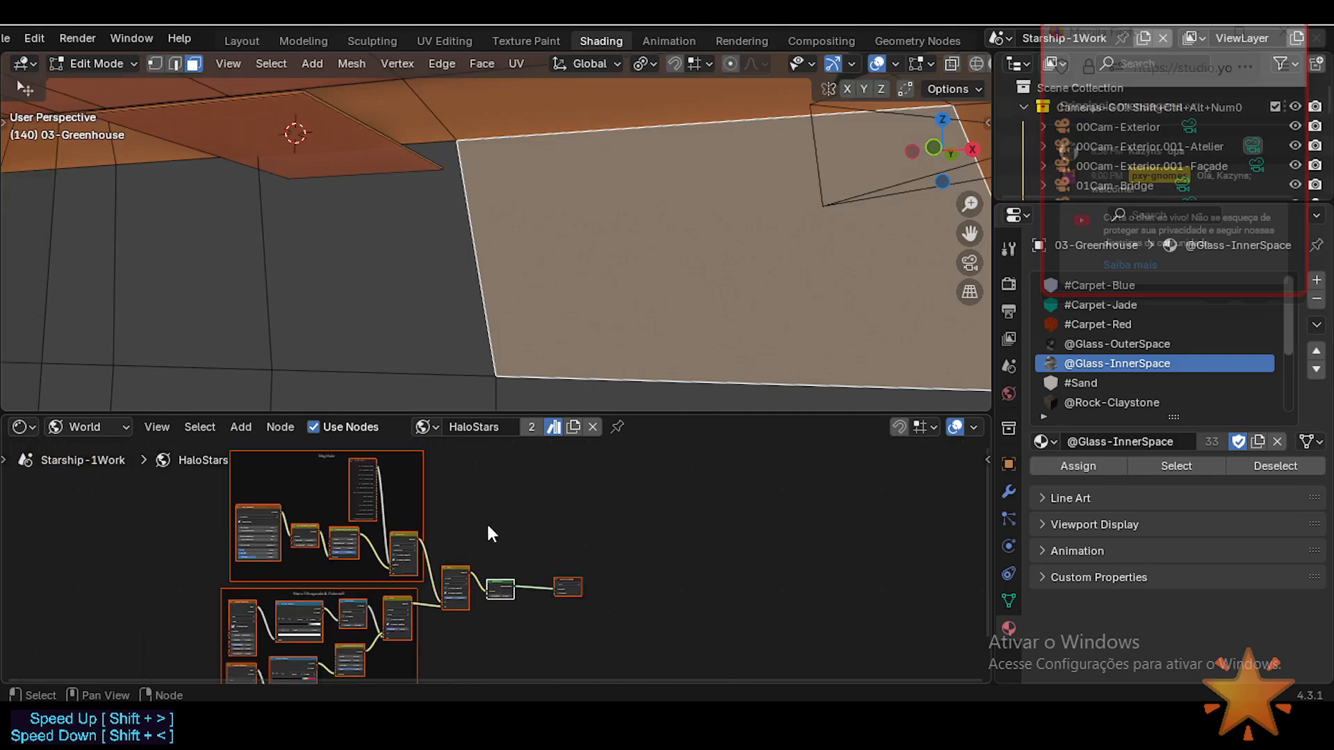
{"action": "scroll", "coordinate": [488, 524], "scroll_direction": "down", "scroll_amount": 3}
{"action": "scroll", "coordinate": [487, 524], "scroll_direction": "up", "scroll_amount": 5}
{"action": "scroll", "coordinate": [488, 524], "scroll_direction": "up", "scroll_amount": 5}
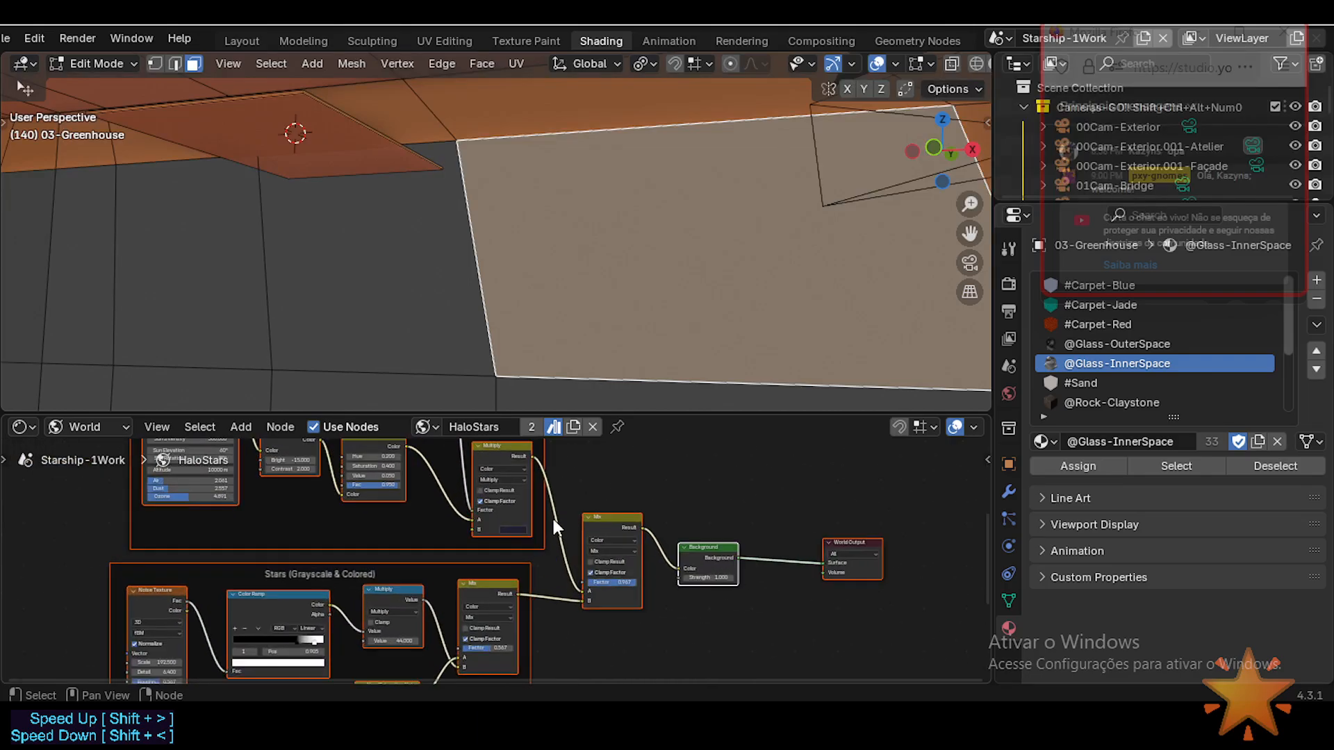
{"action": "middle_click_drag", "start_coordinate": [622, 587], "coordinate": [553, 540]}
{"action": "left_click", "coordinate": [92, 428]}
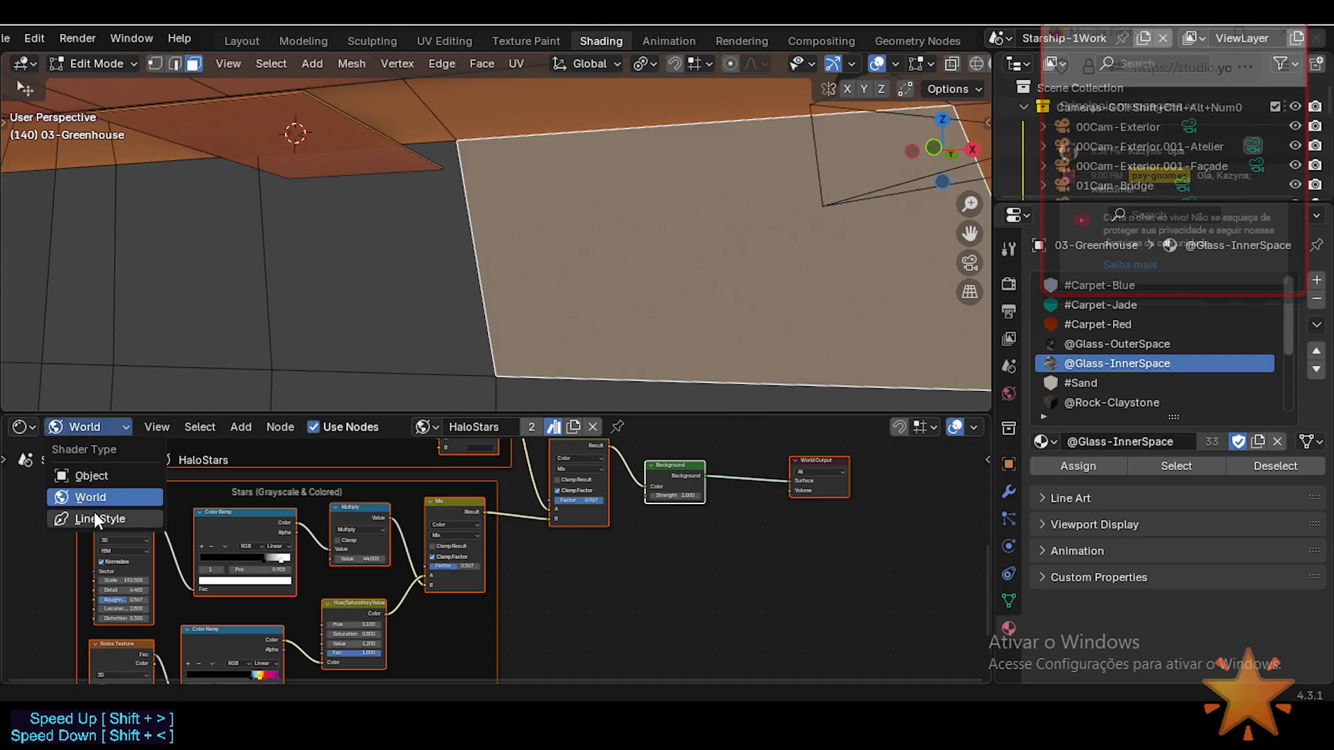
{"action": "left_click", "coordinate": [97, 475]}
{"action": "scroll", "coordinate": [568, 472], "scroll_direction": "up", "scroll_amount": 4}
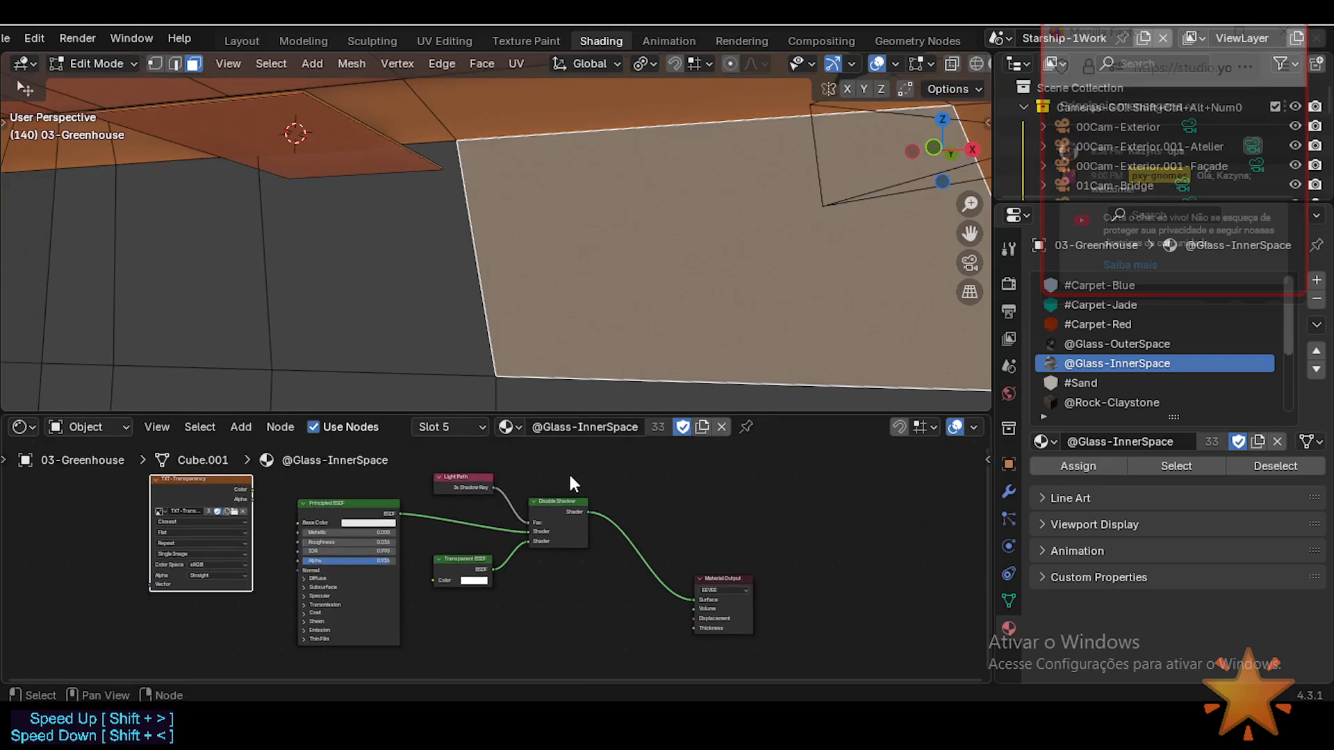
{"action": "left_click", "coordinate": [1078, 345]}
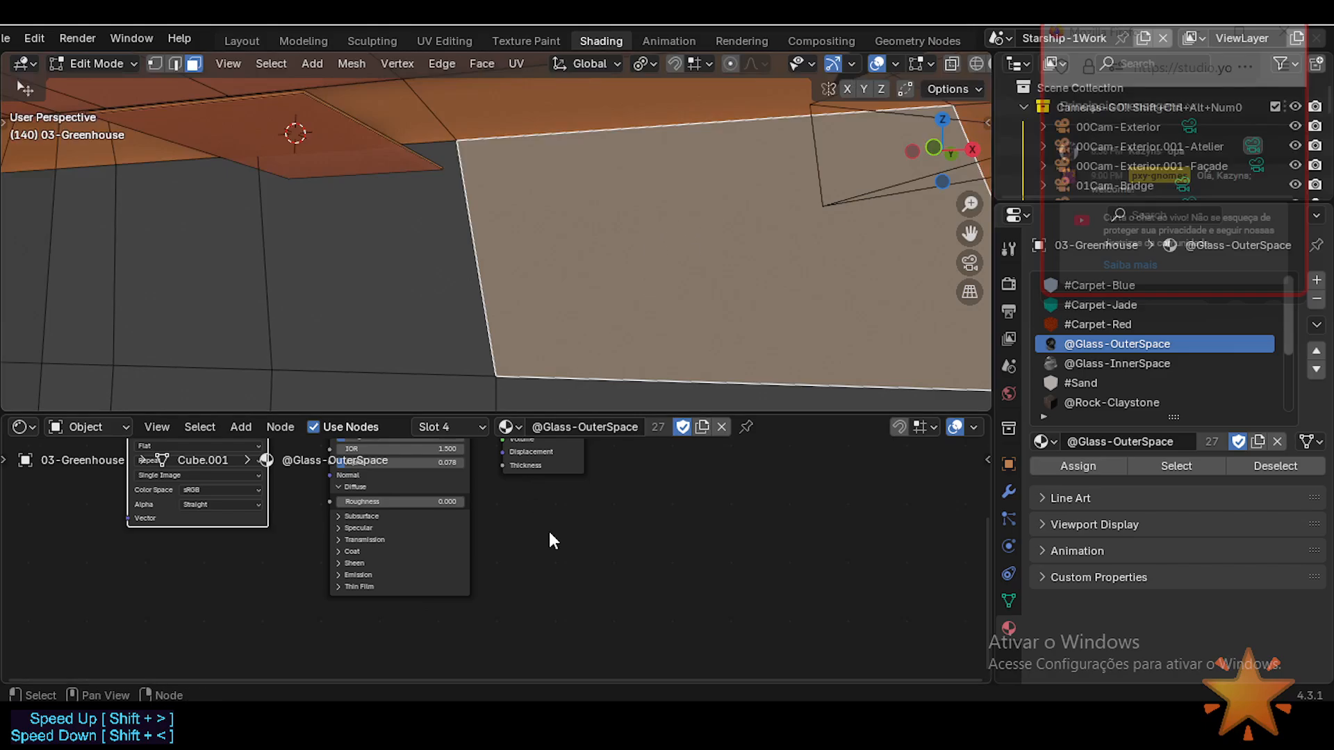
{"action": "scroll", "coordinate": [570, 541], "scroll_direction": "down", "scroll_amount": 5}
{"action": "scroll", "coordinate": [615, 592], "scroll_direction": "down", "scroll_amount": 4}
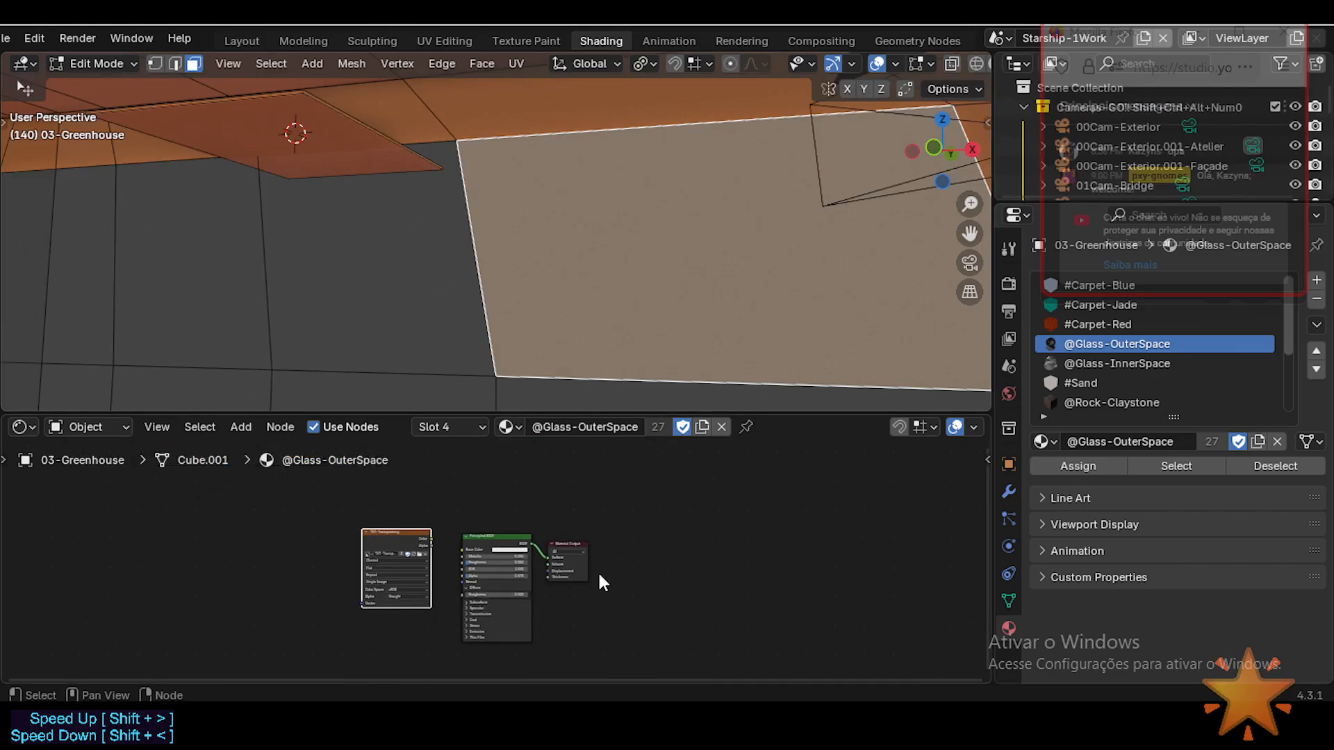
{"action": "middle_click_drag", "start_coordinate": [581, 577], "coordinate": [599, 601]}
{"action": "scroll", "coordinate": [486, 603], "scroll_direction": "up", "scroll_amount": 5}
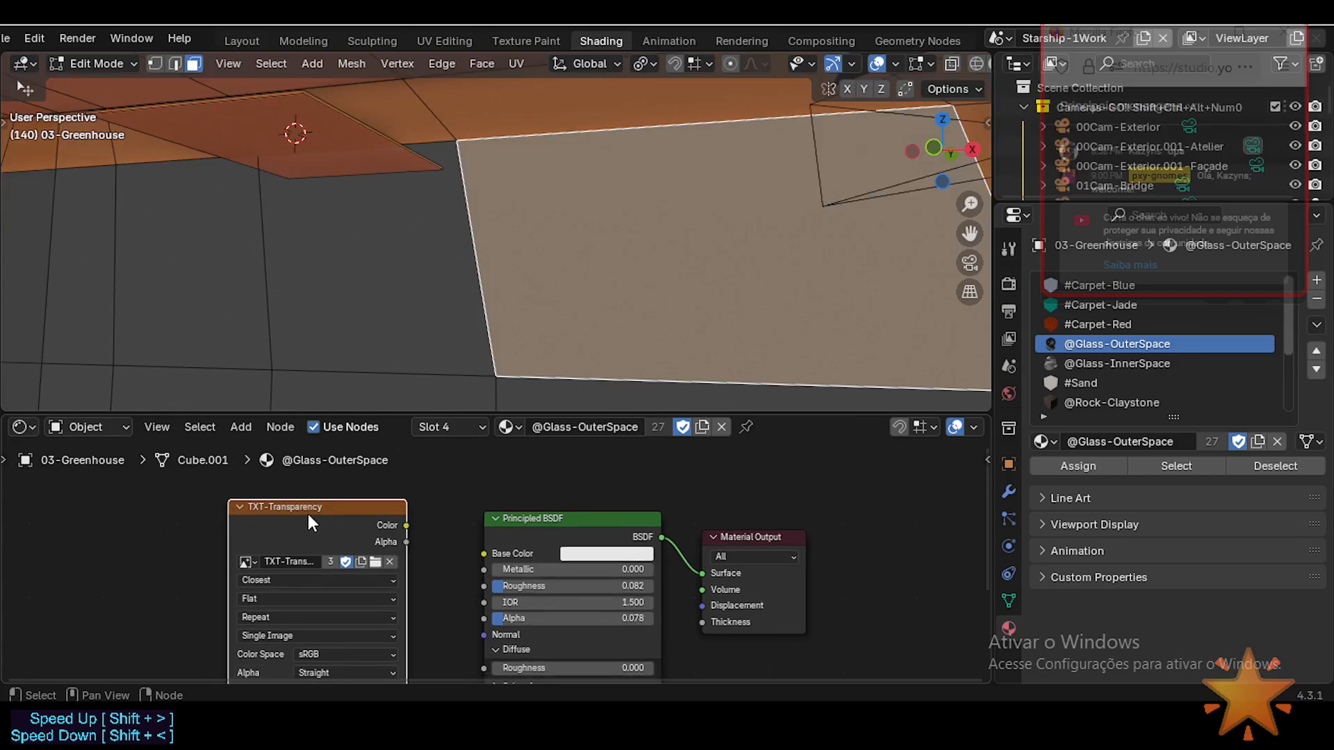
{"action": "middle_click_drag", "start_coordinate": [309, 515], "coordinate": [406, 509]}
{"action": "scroll", "coordinate": [373, 504], "scroll_direction": "up", "scroll_amount": 3}
{"action": "scroll", "coordinate": [550, 521], "scroll_direction": "down", "scroll_amount": 3}
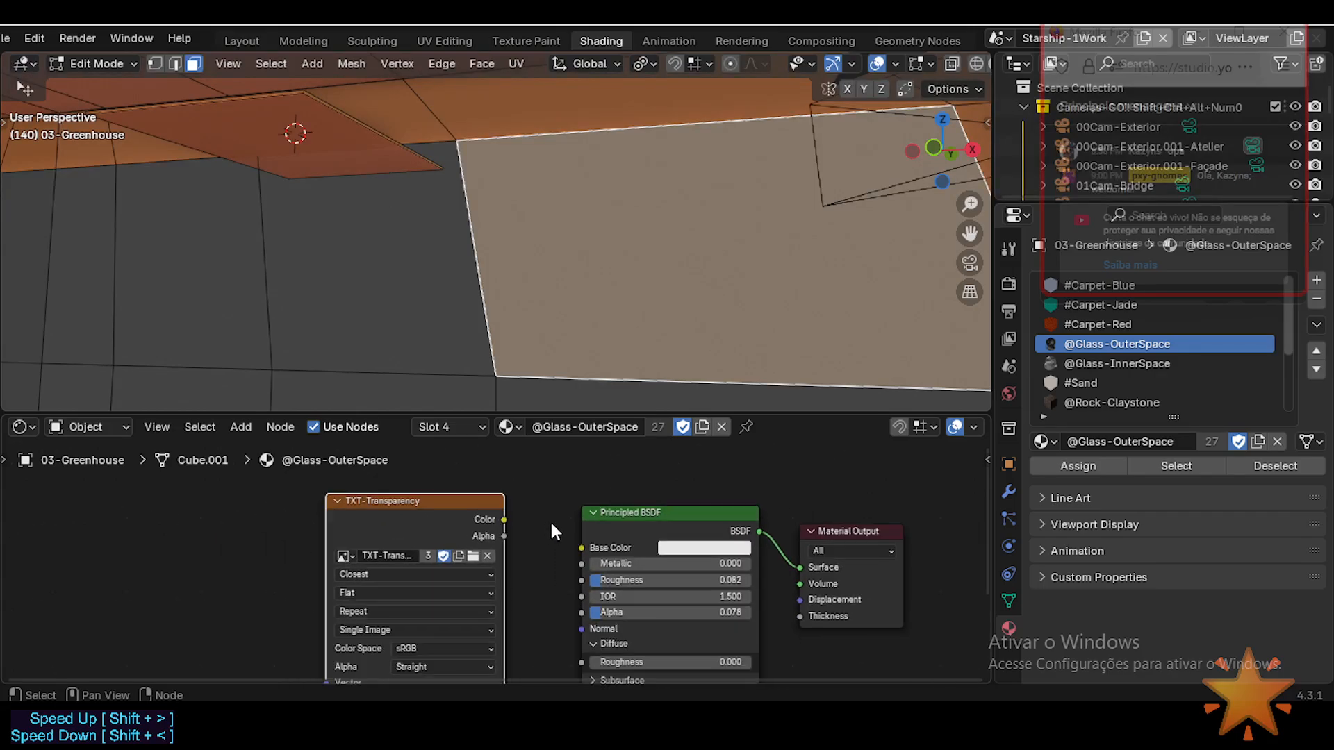
{"action": "scroll", "coordinate": [550, 532], "scroll_direction": "up", "scroll_amount": 3}
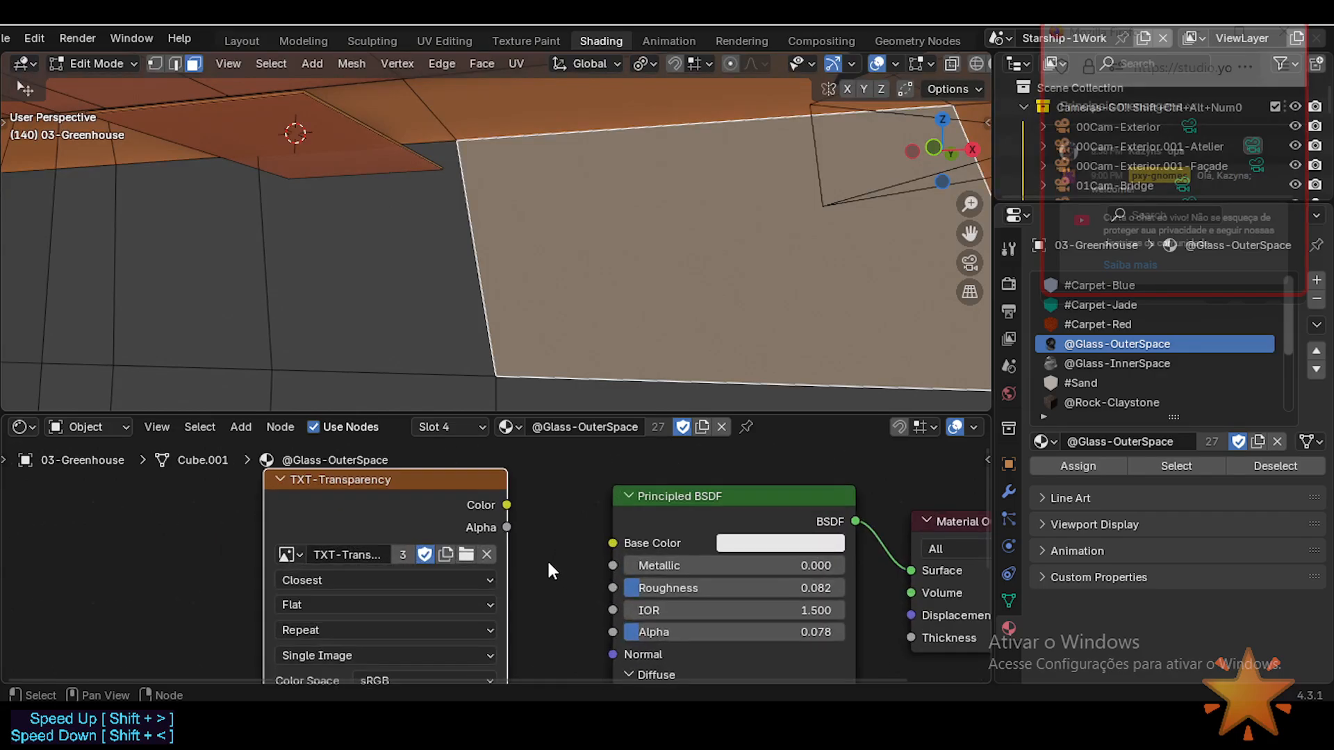
Select the TXT-Transparency image texture node and move it slightly up and away from the Principled BSDF node.
{"action": "left_click", "coordinate": [680, 492]}
{"action": "scroll", "coordinate": [672, 458], "scroll_direction": "down", "scroll_amount": 3}
{"action": "key", "text": "b"}
{"action": "left_click_drag", "start_coordinate": [638, 469], "coordinate": [905, 655]}
{"action": "left_click", "coordinate": [611, 470]}
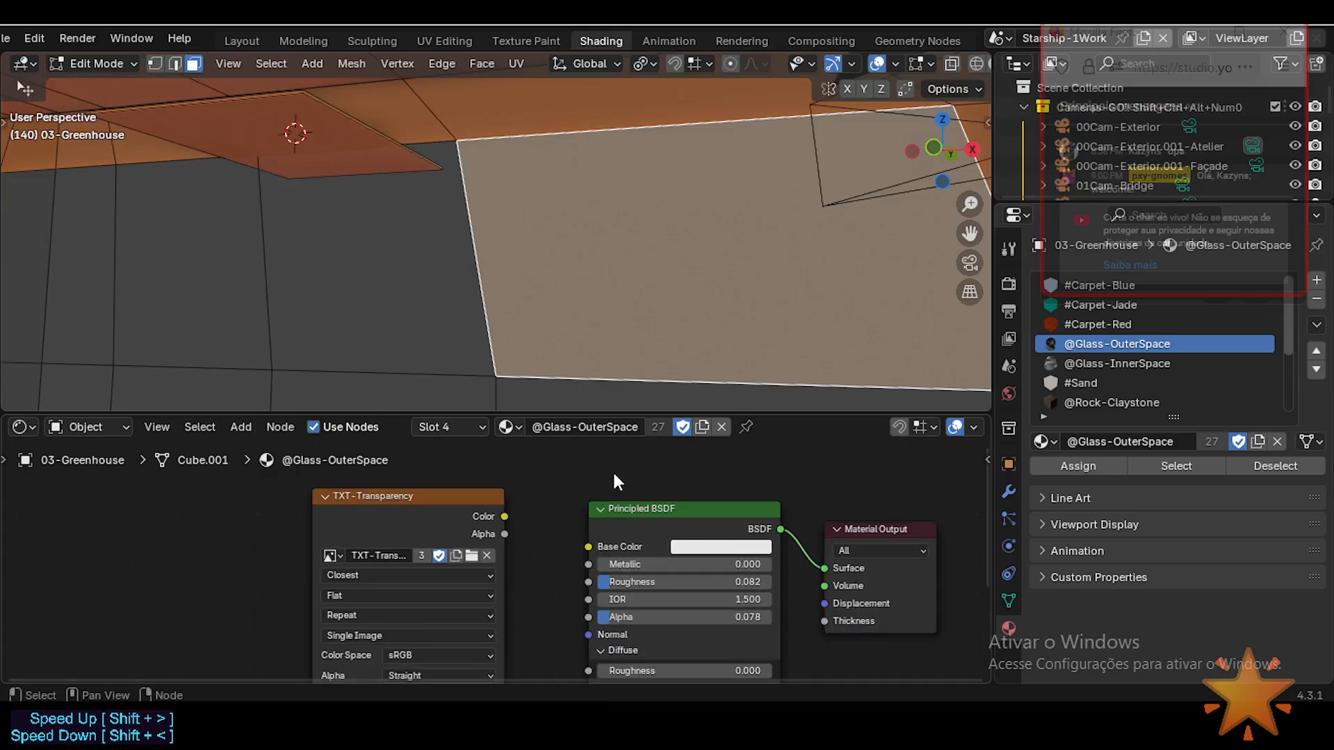
{"action": "left_click", "coordinate": [385, 491]}
{"action": "middle_click_drag", "start_coordinate": [247, 501], "coordinate": [331, 539]}
{"action": "left_click_drag", "start_coordinate": [502, 500], "coordinate": [468, 483]}
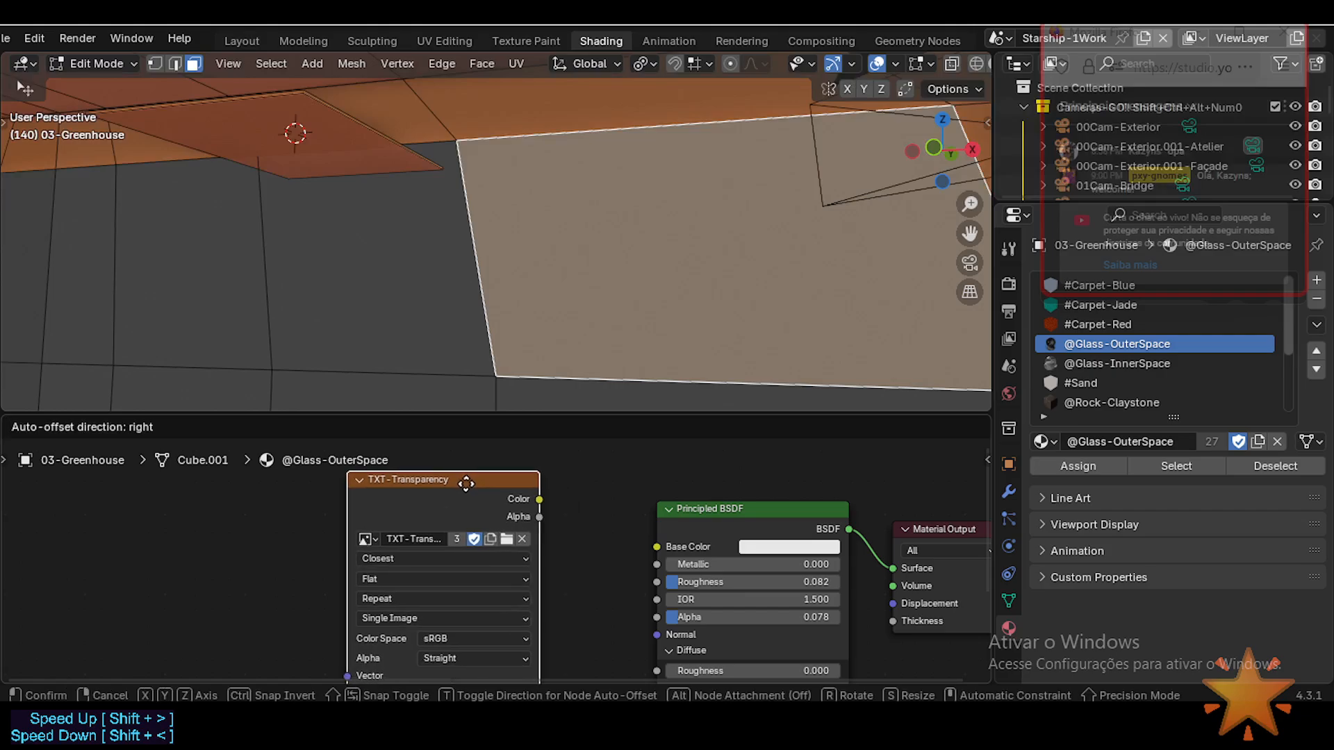
{"action": "scroll", "coordinate": [465, 489], "scroll_direction": "up", "scroll_amount": 1}
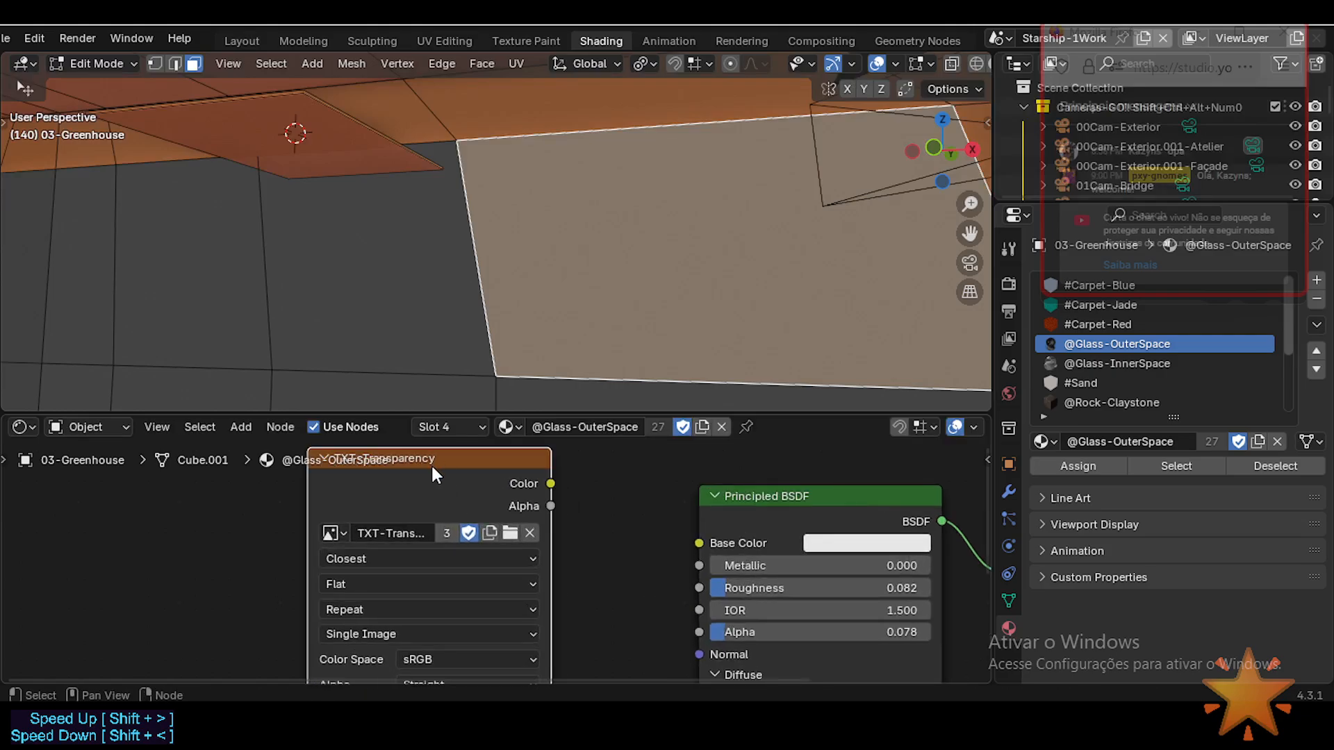
{"action": "scroll", "coordinate": [481, 502], "scroll_direction": "down", "scroll_amount": 1}
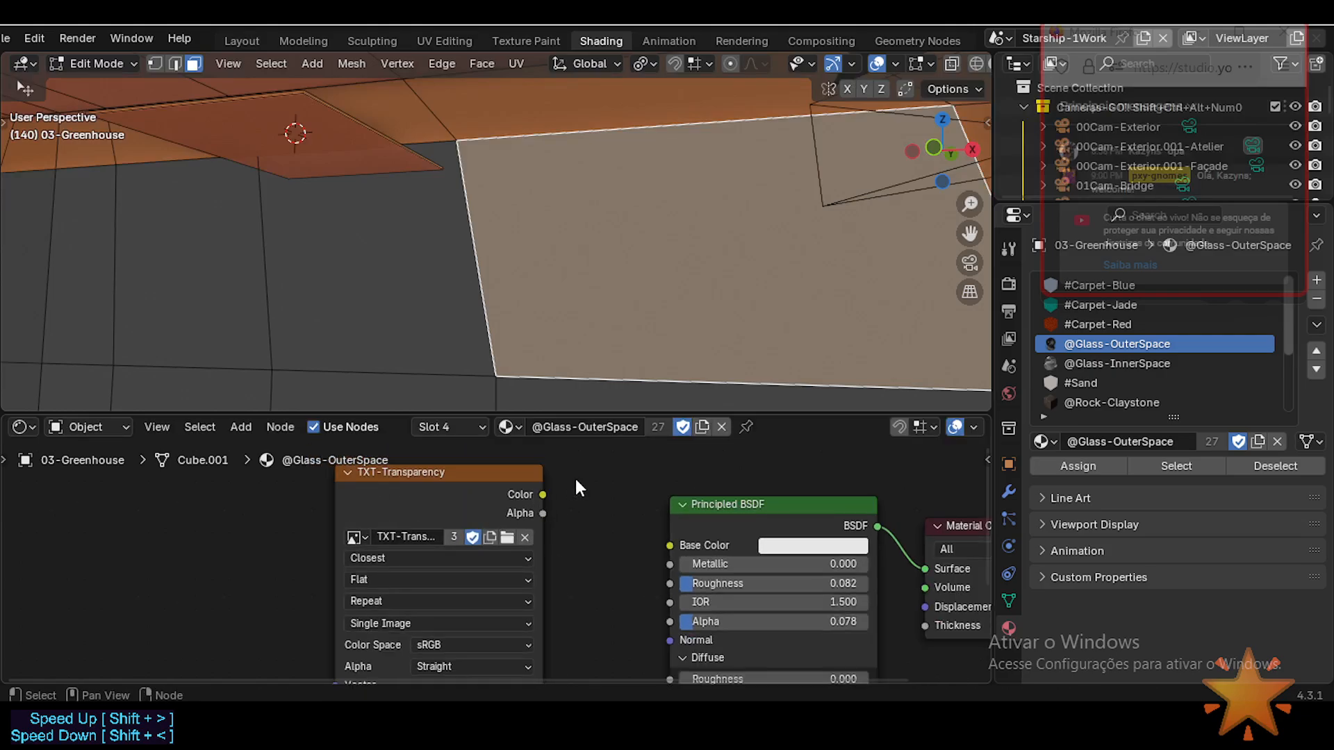
{"action": "scroll", "coordinate": [441, 475], "scroll_direction": "up", "scroll_amount": 1}
{"action": "scroll", "coordinate": [421, 541], "scroll_direction": "up", "scroll_amount": 1}
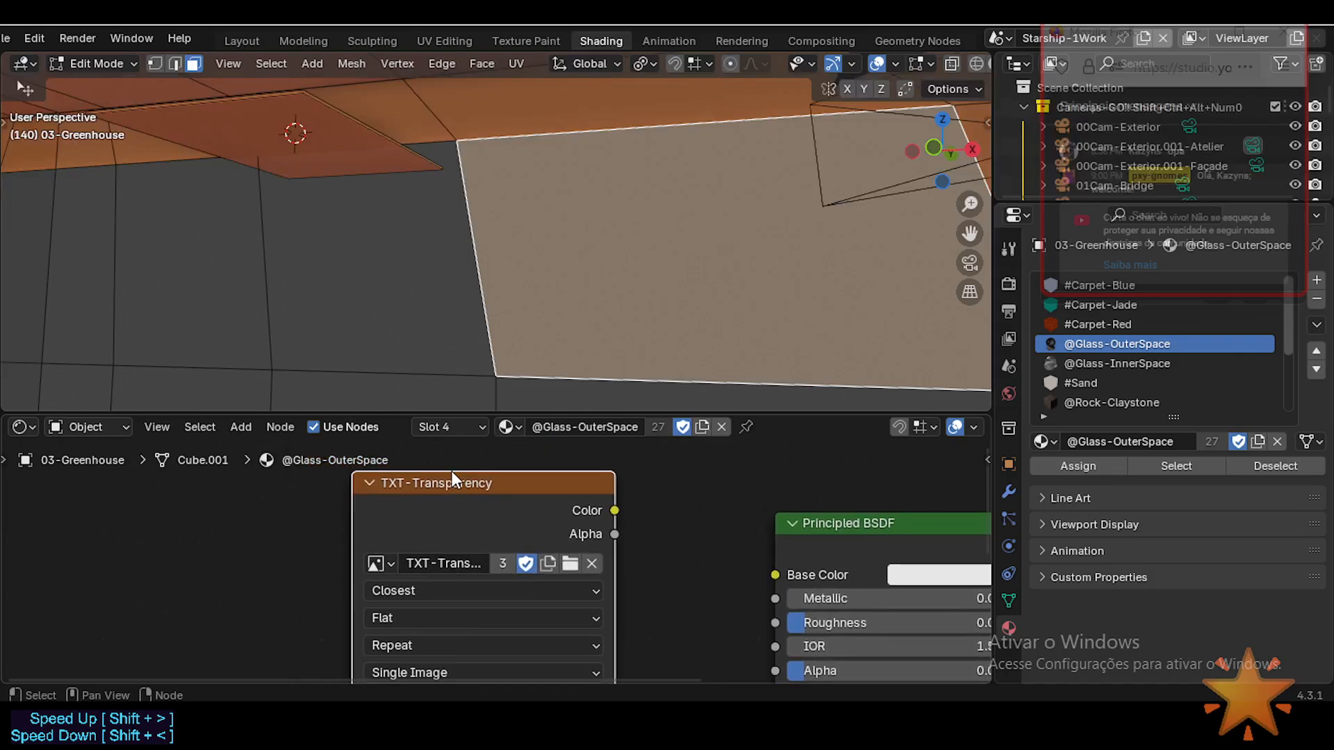
{"action": "scroll", "coordinate": [314, 511], "scroll_direction": "down", "scroll_amount": 1}
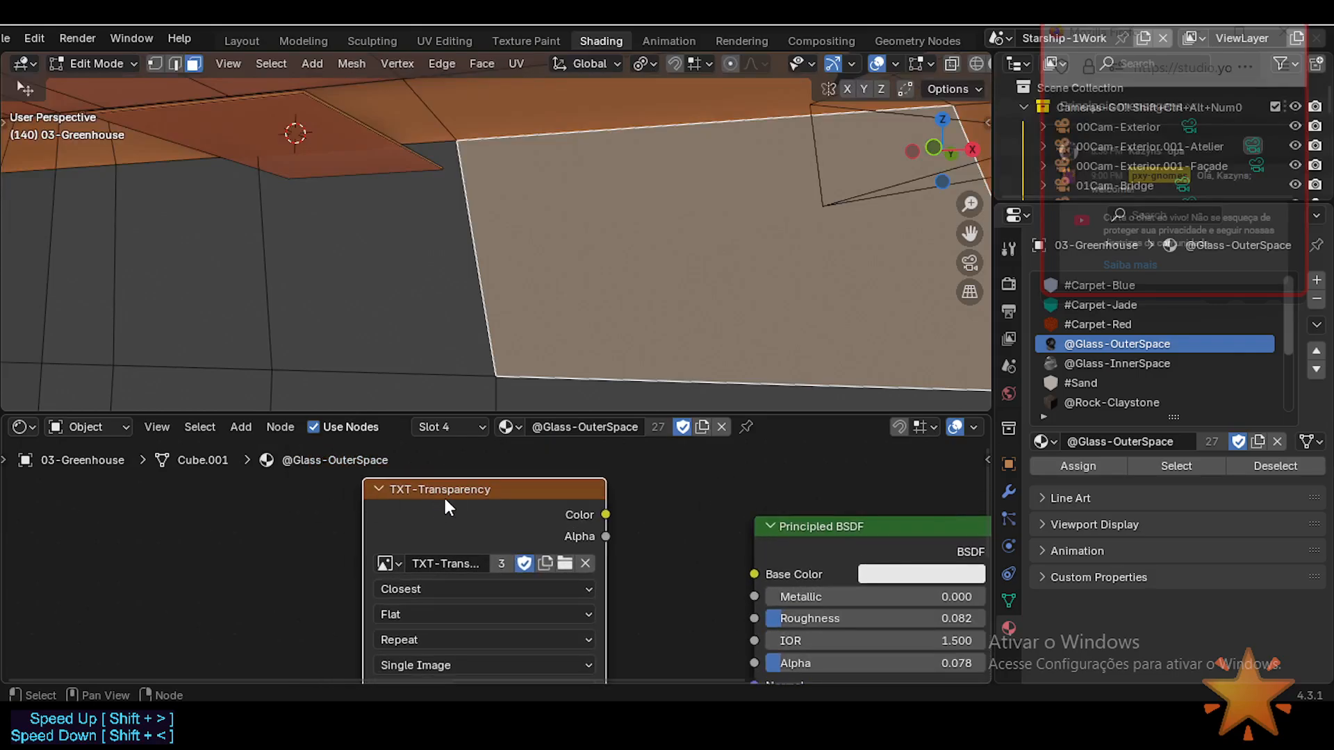
{"action": "scroll", "coordinate": [449, 509], "scroll_direction": "up", "scroll_amount": 1}
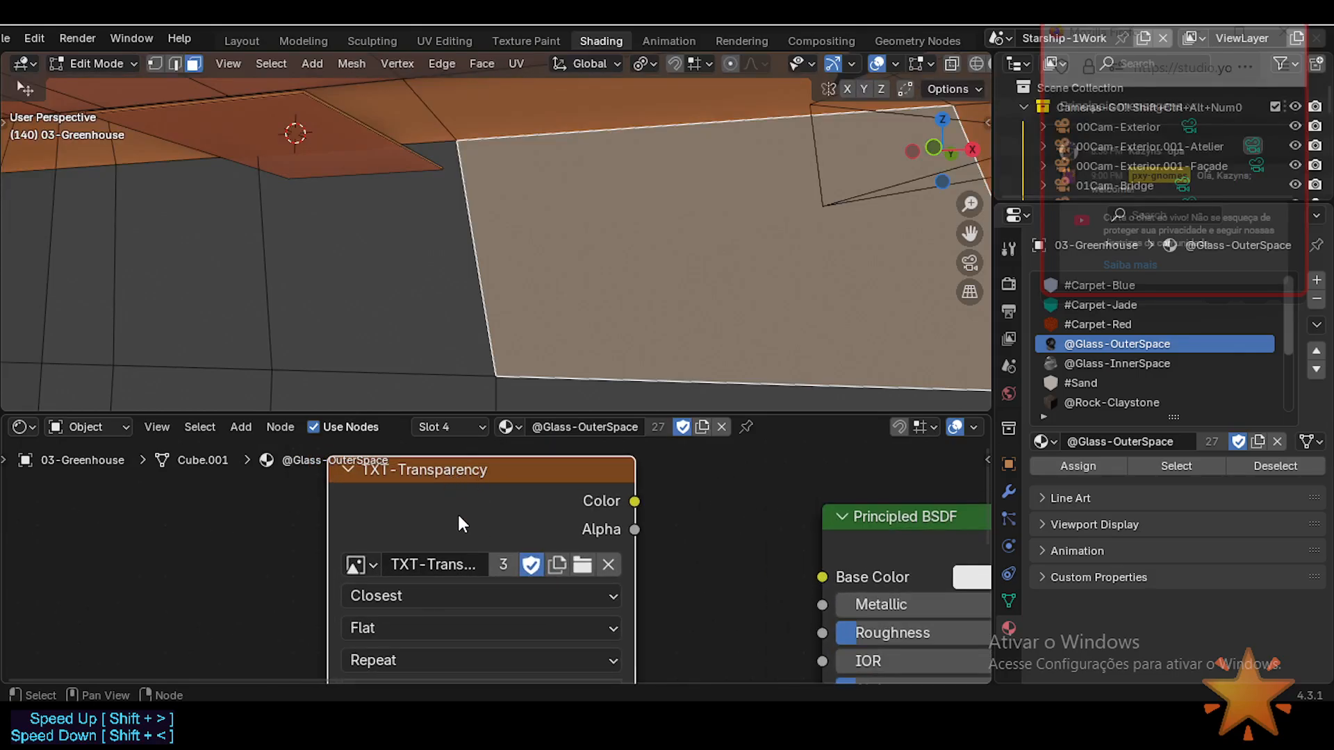
{"action": "scroll", "coordinate": [459, 517], "scroll_direction": "down", "scroll_amount": 1}
{"action": "scroll", "coordinate": [835, 65], "scroll_direction": "down", "scroll_amount": 2}
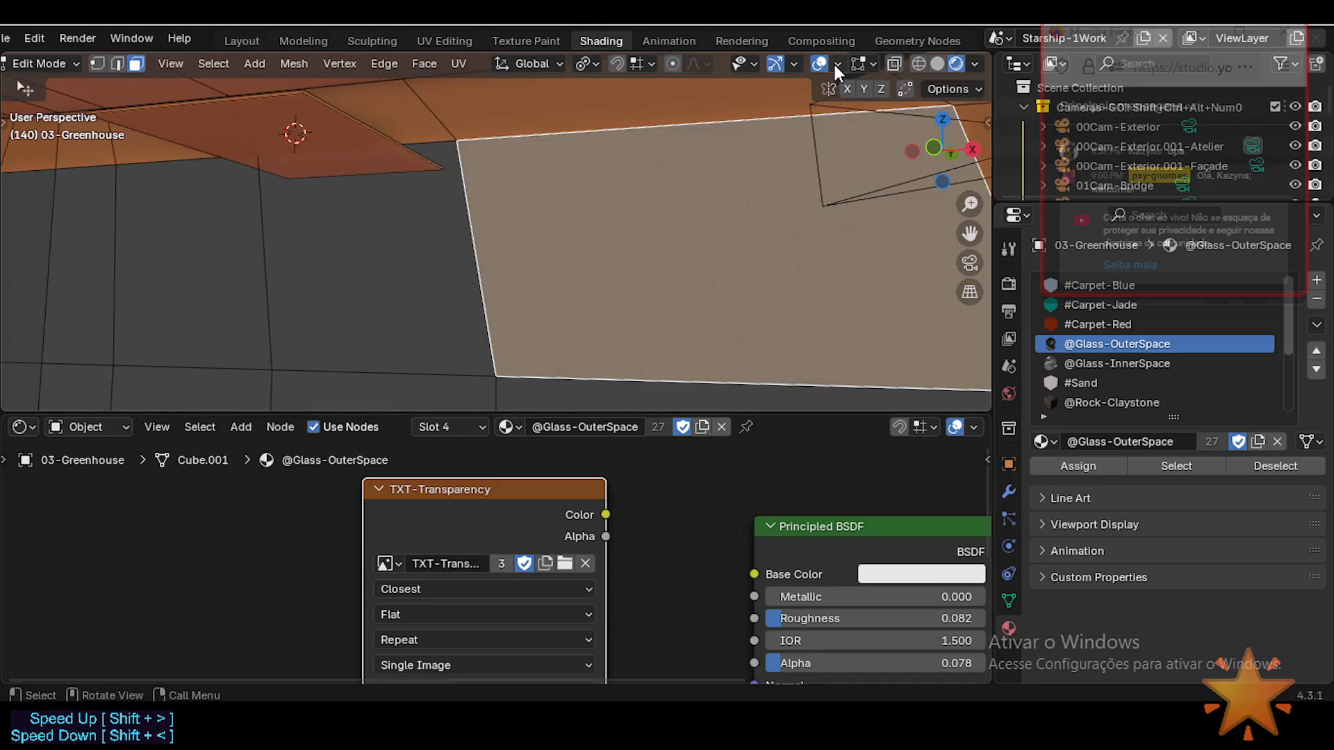
{"action": "scroll", "coordinate": [402, 594], "scroll_direction": "down", "scroll_amount": 1}
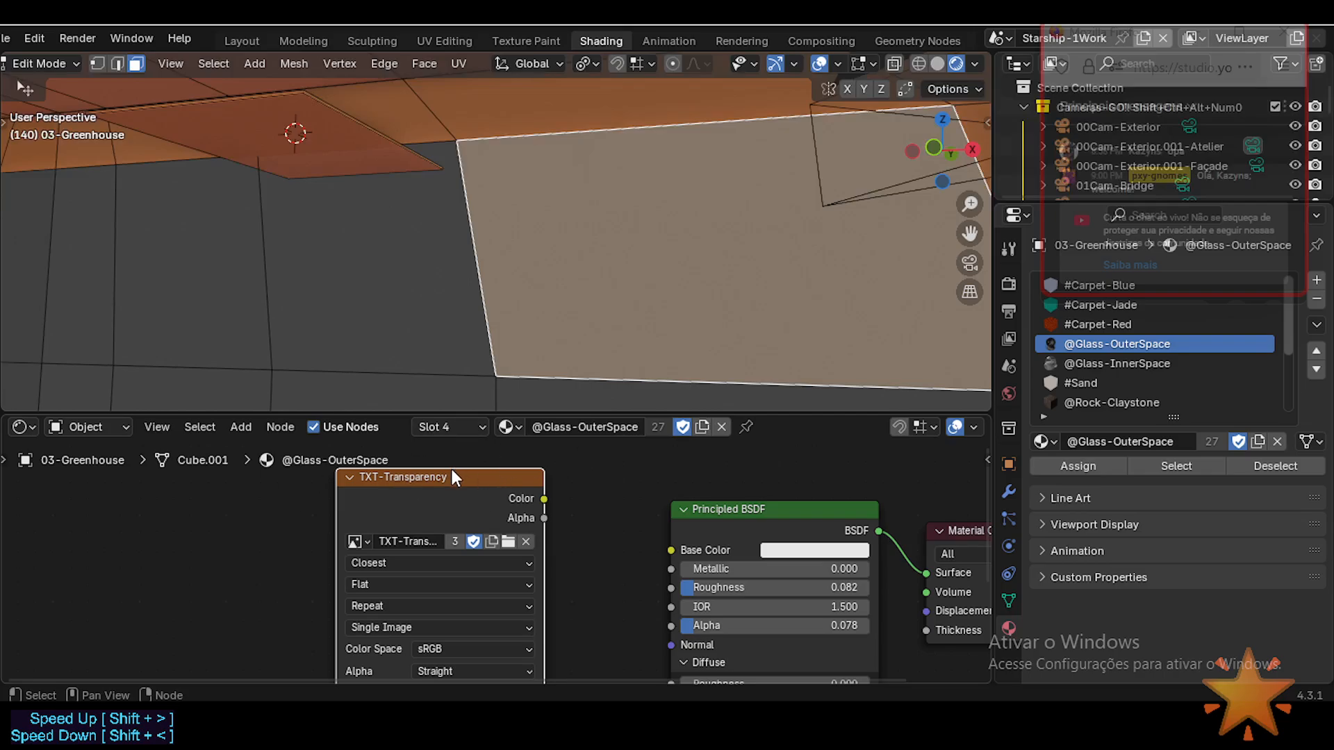
{"action": "scroll", "coordinate": [486, 493], "scroll_direction": "down", "scroll_amount": 5}
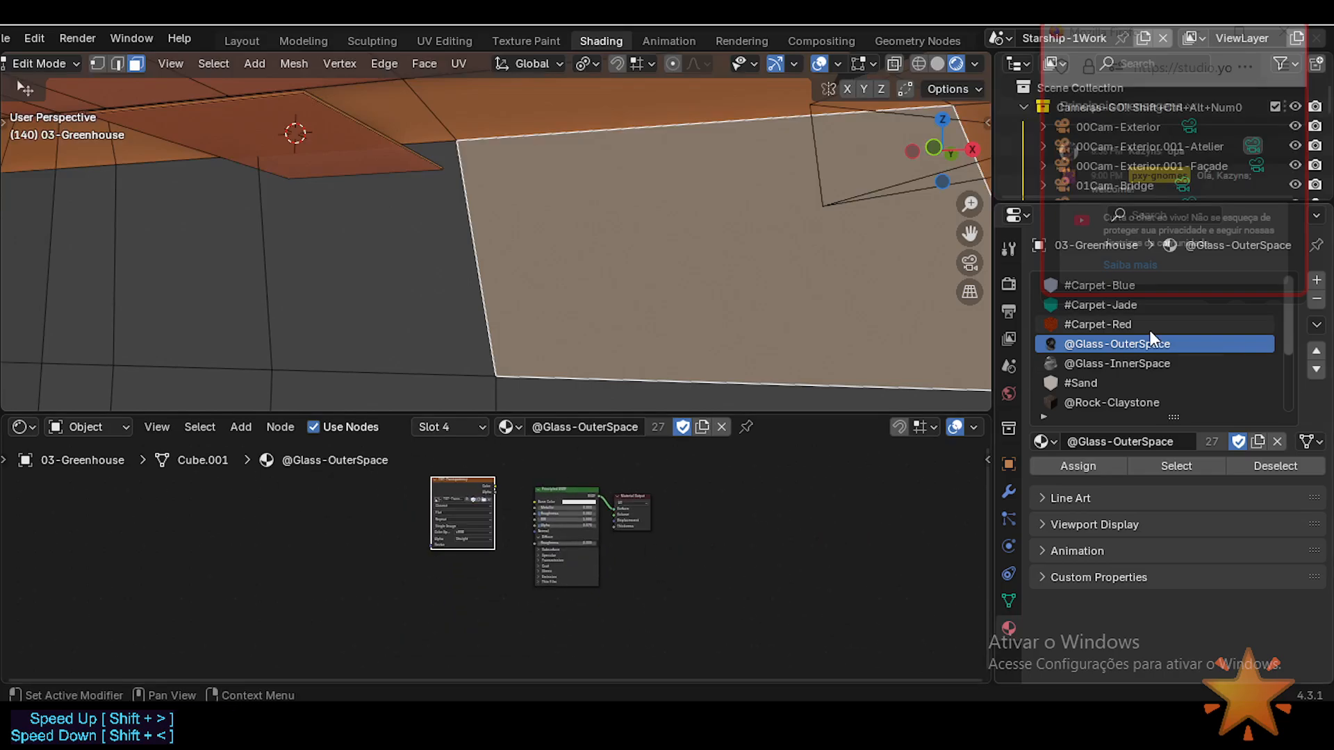
{"action": "scroll", "coordinate": [390, 543], "scroll_direction": "up", "scroll_amount": 5}
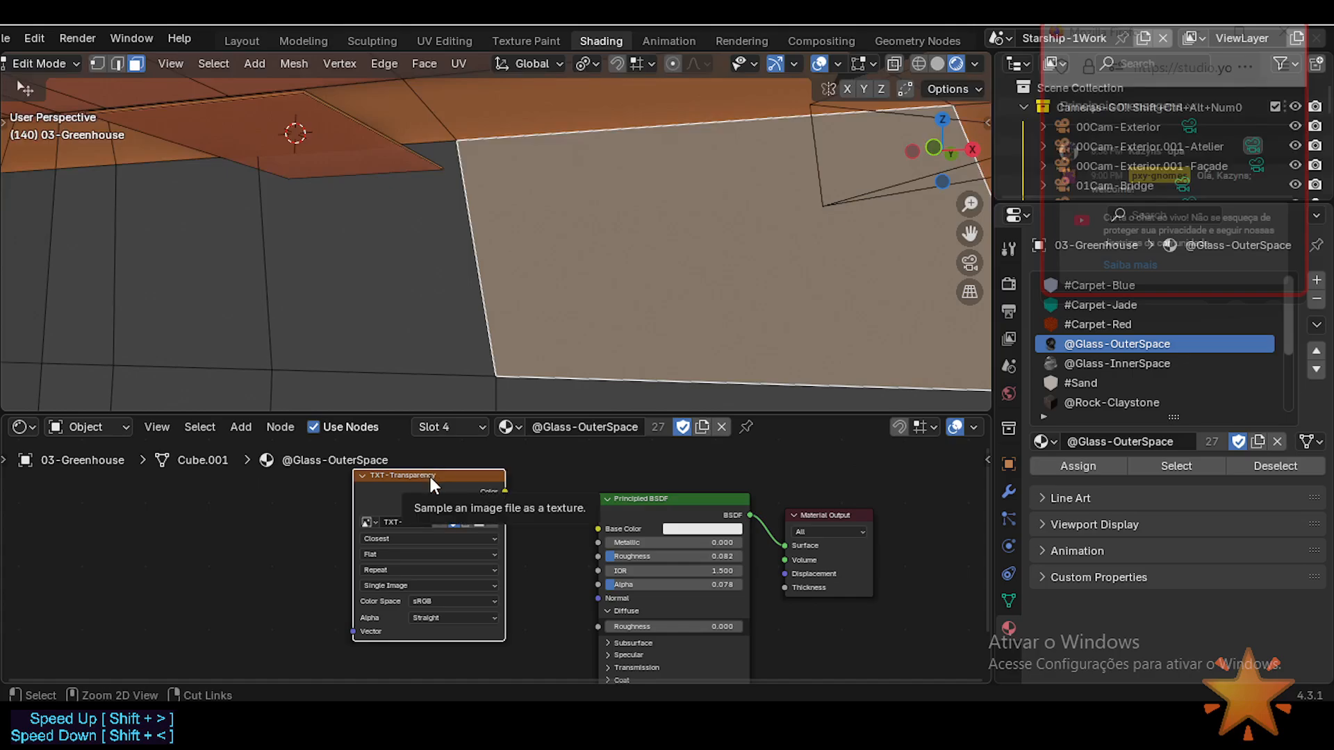
Save the blend file and widen the TXT-Transparency node until its full image name can be read.
{"action": "key", "text": "ctrl+s"}
{"action": "scroll", "coordinate": [368, 511], "scroll_direction": "up", "scroll_amount": 2}
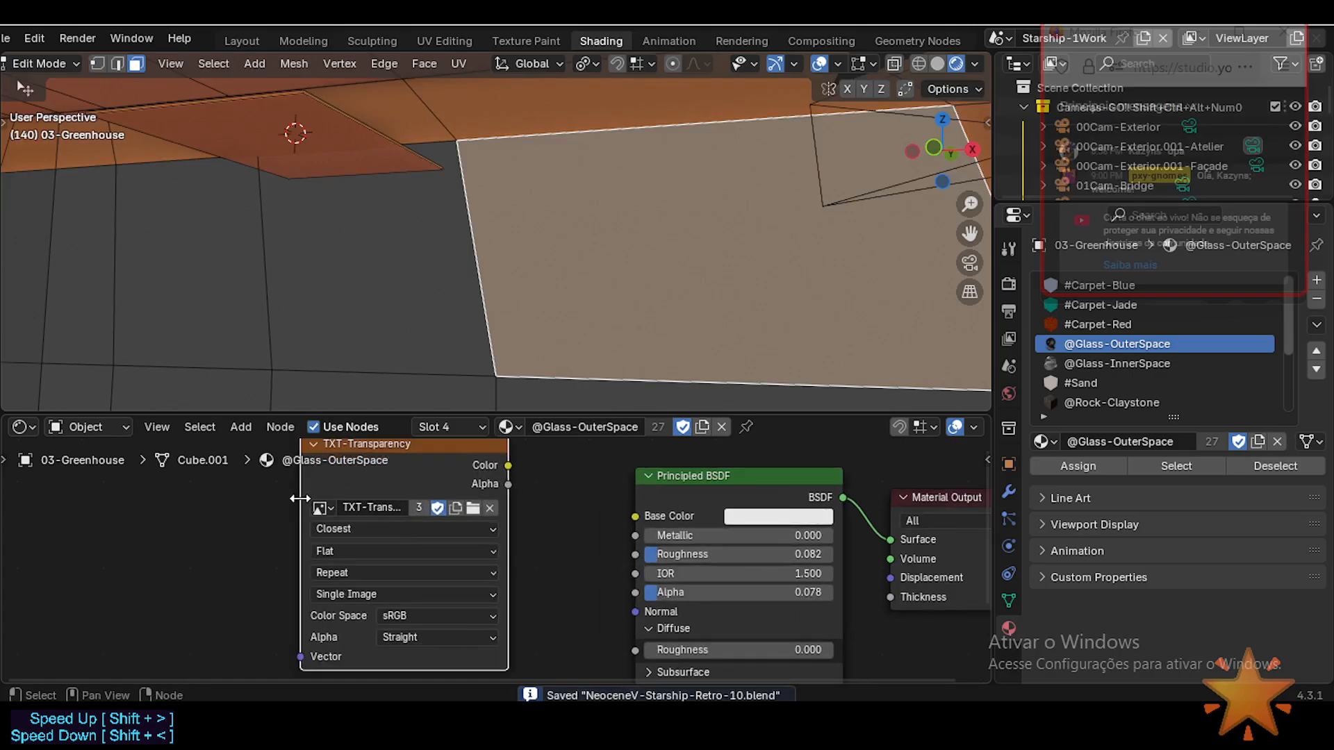
{"action": "left_click_drag", "start_coordinate": [300, 499], "coordinate": [199, 508]}
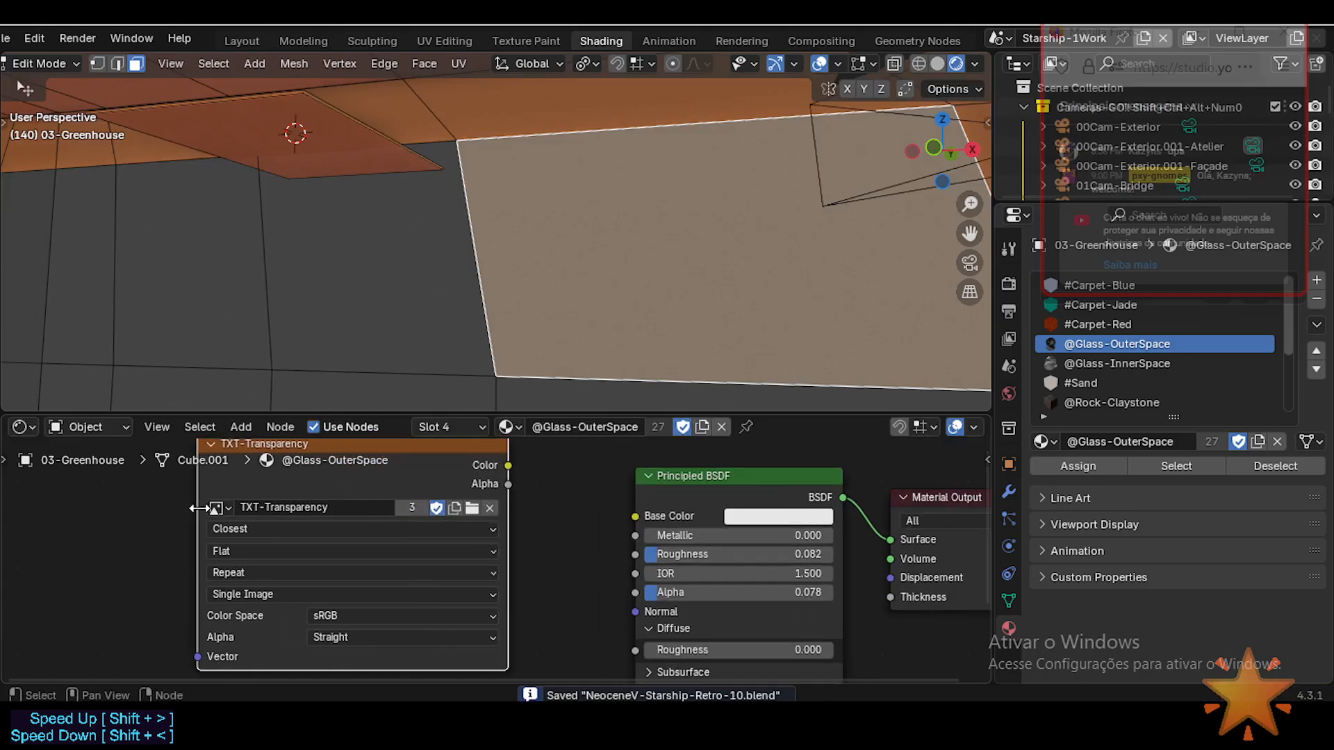
{"action": "scroll", "coordinate": [312, 537], "scroll_direction": "down", "scroll_amount": 1}
{"action": "scroll", "coordinate": [335, 585], "scroll_direction": "up", "scroll_amount": 2}
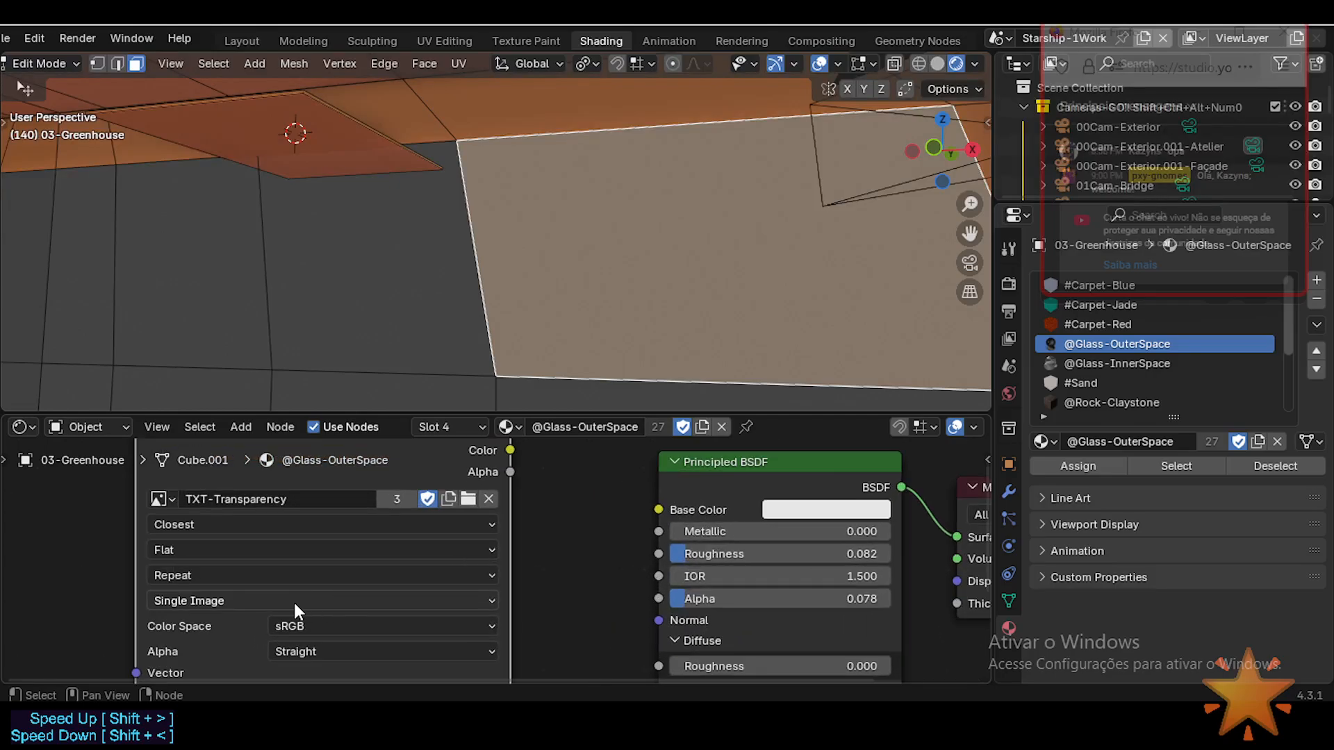
{"action": "scroll", "coordinate": [285, 594], "scroll_direction": "down", "scroll_amount": 1}
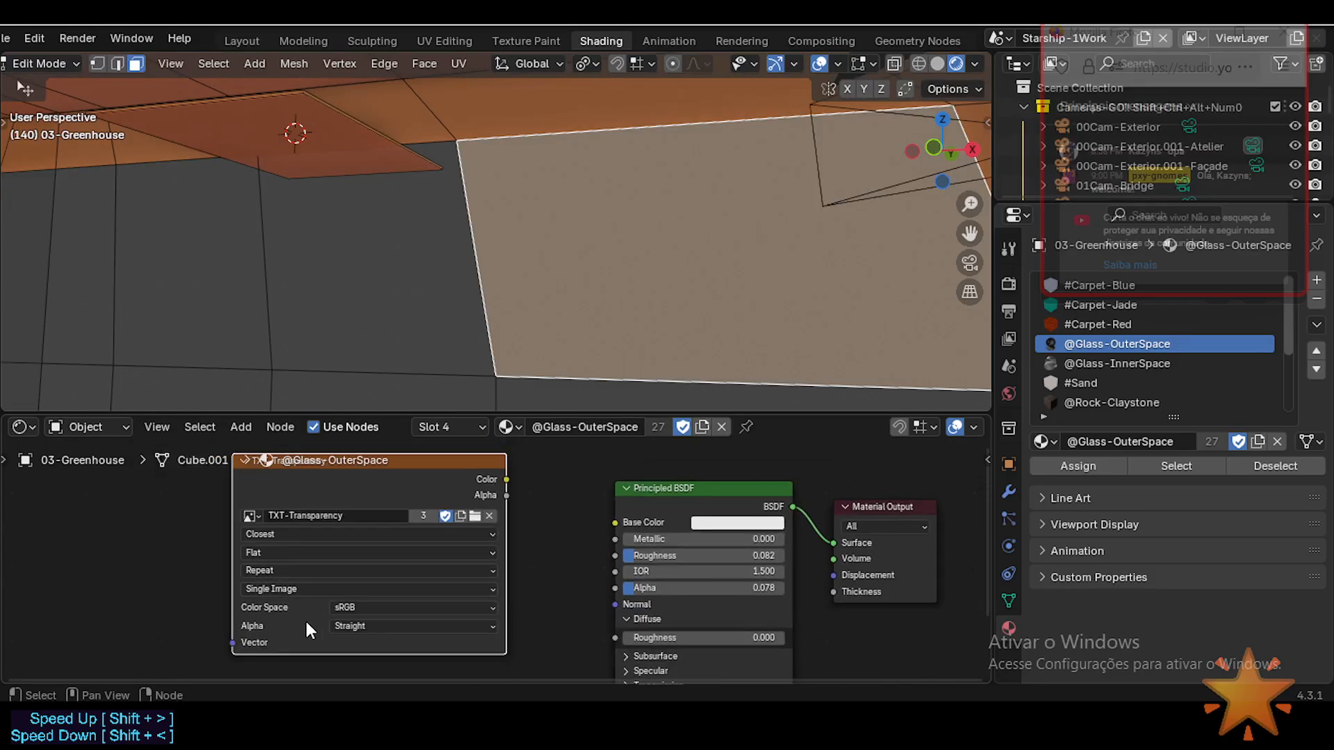
{"action": "left_click", "coordinate": [365, 611]}
{"action": "scroll", "coordinate": [381, 490], "scroll_direction": "down", "scroll_amount": 1}
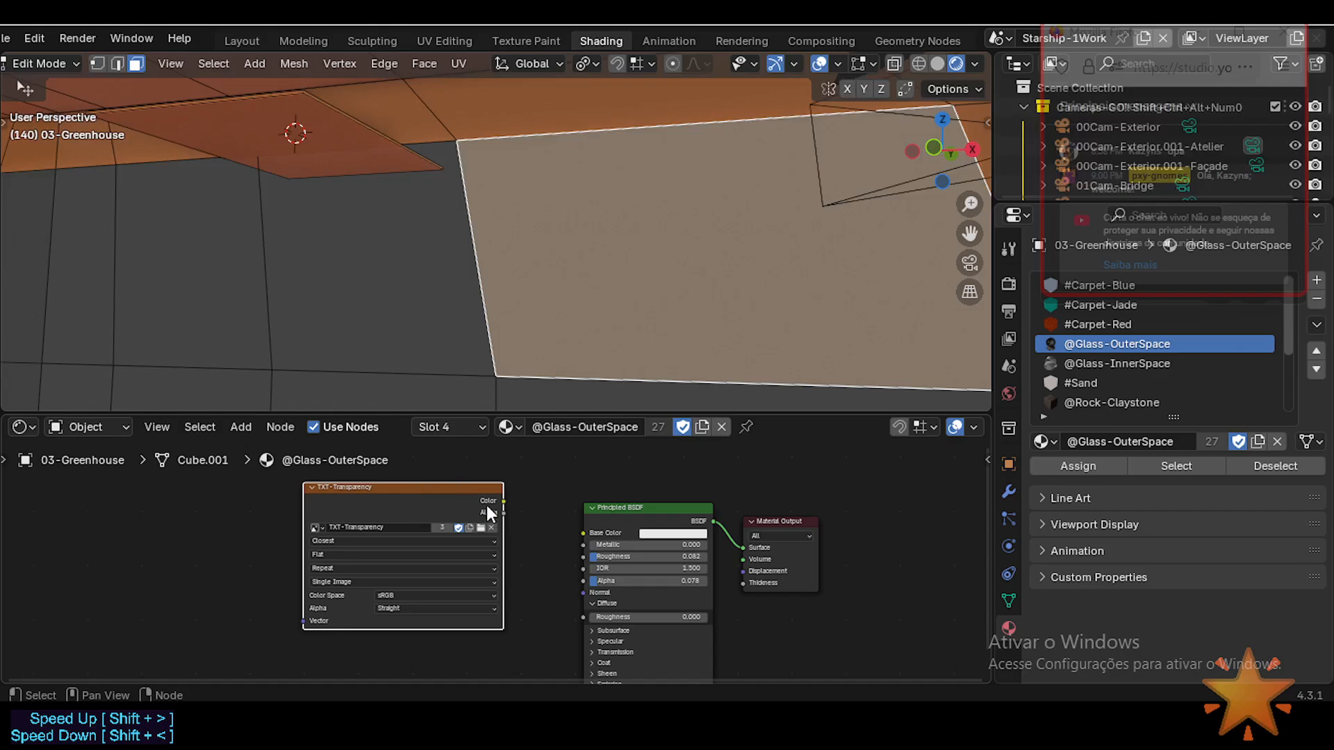
{"action": "left_click", "coordinate": [936, 65]}
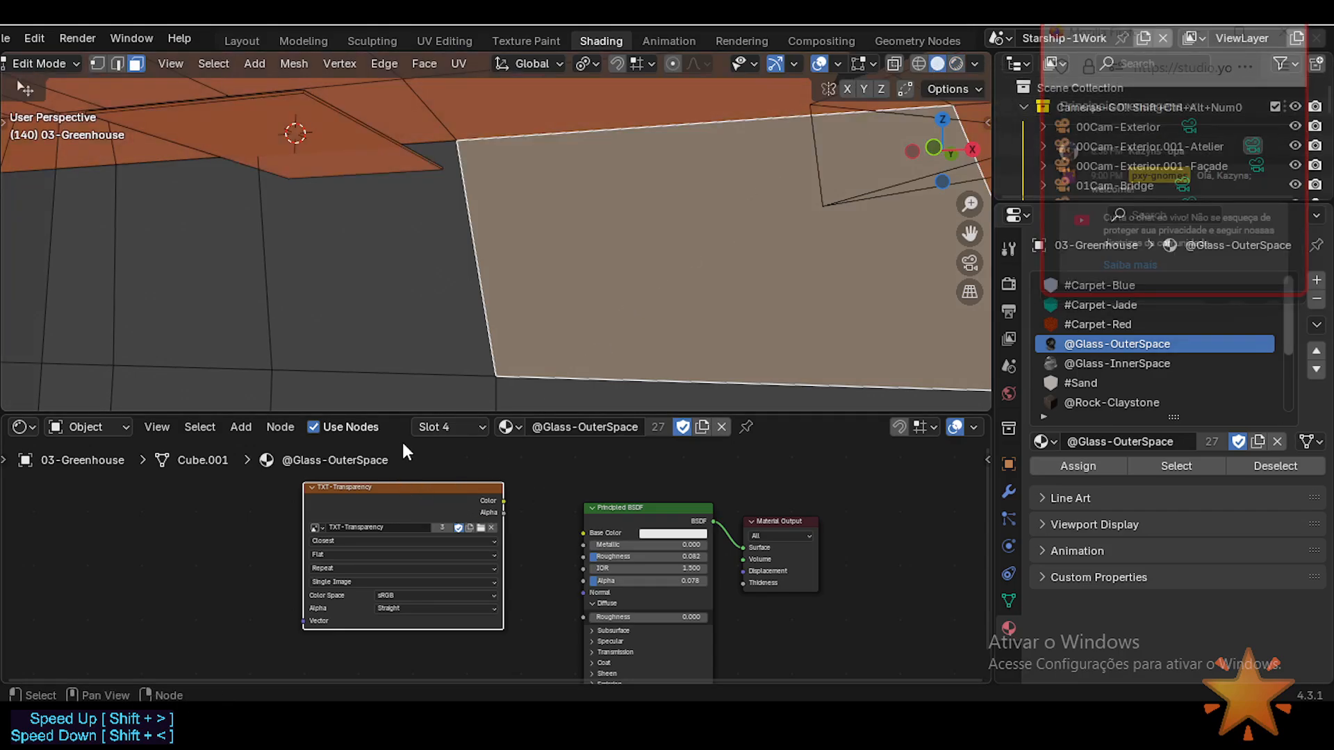
{"action": "key", "text": "ctrl+s"}
{"action": "key", "text": "x"}
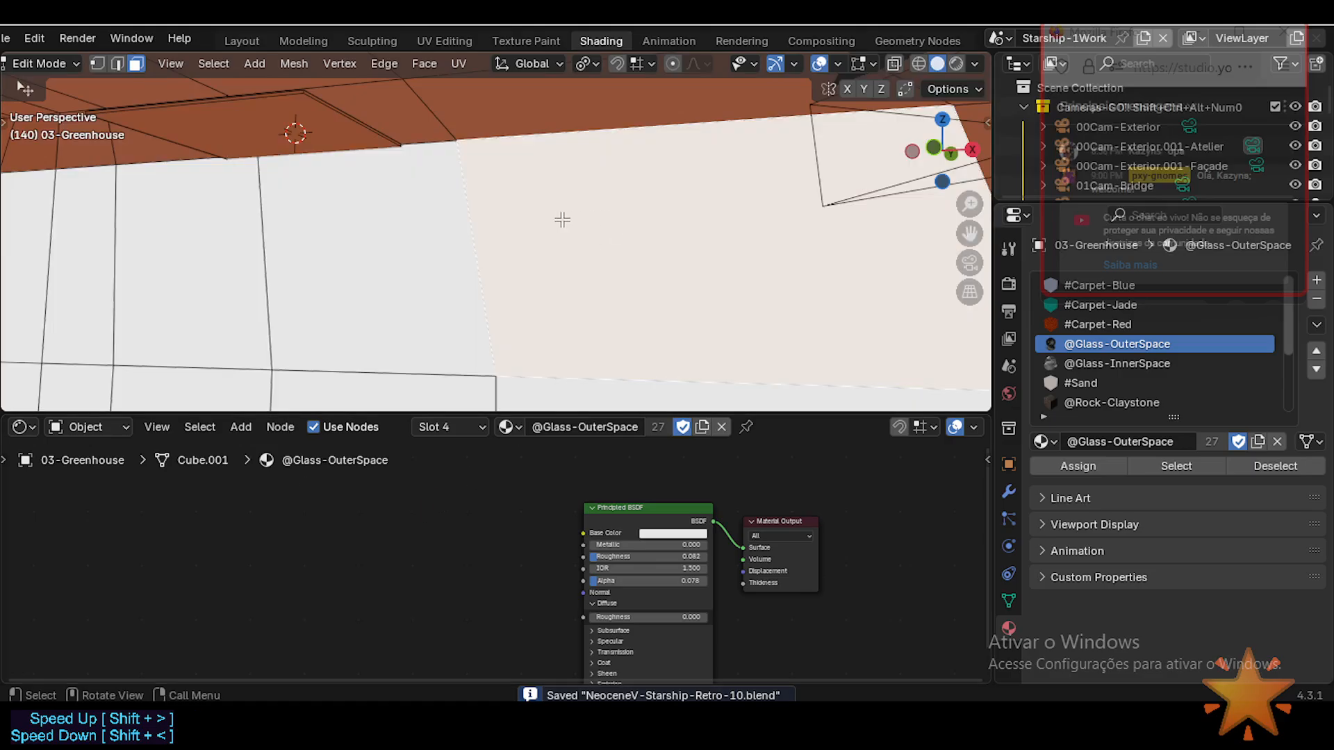
Walk back through the greenhouse and compare its window wall in Solid and Rendered viewport shading.
{"action": "key", "text": "shift+grave"}
{"action": "key", "text": "s"}
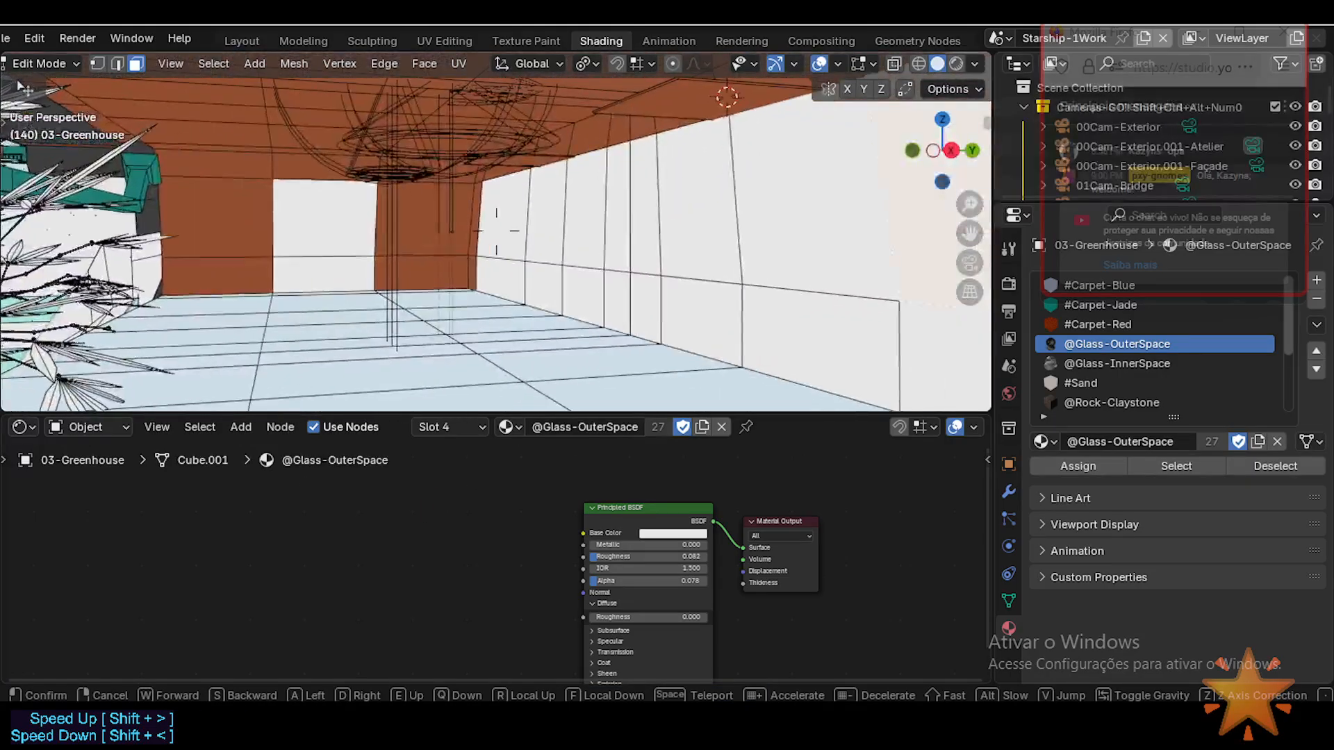
{"action": "key", "text": "s"}
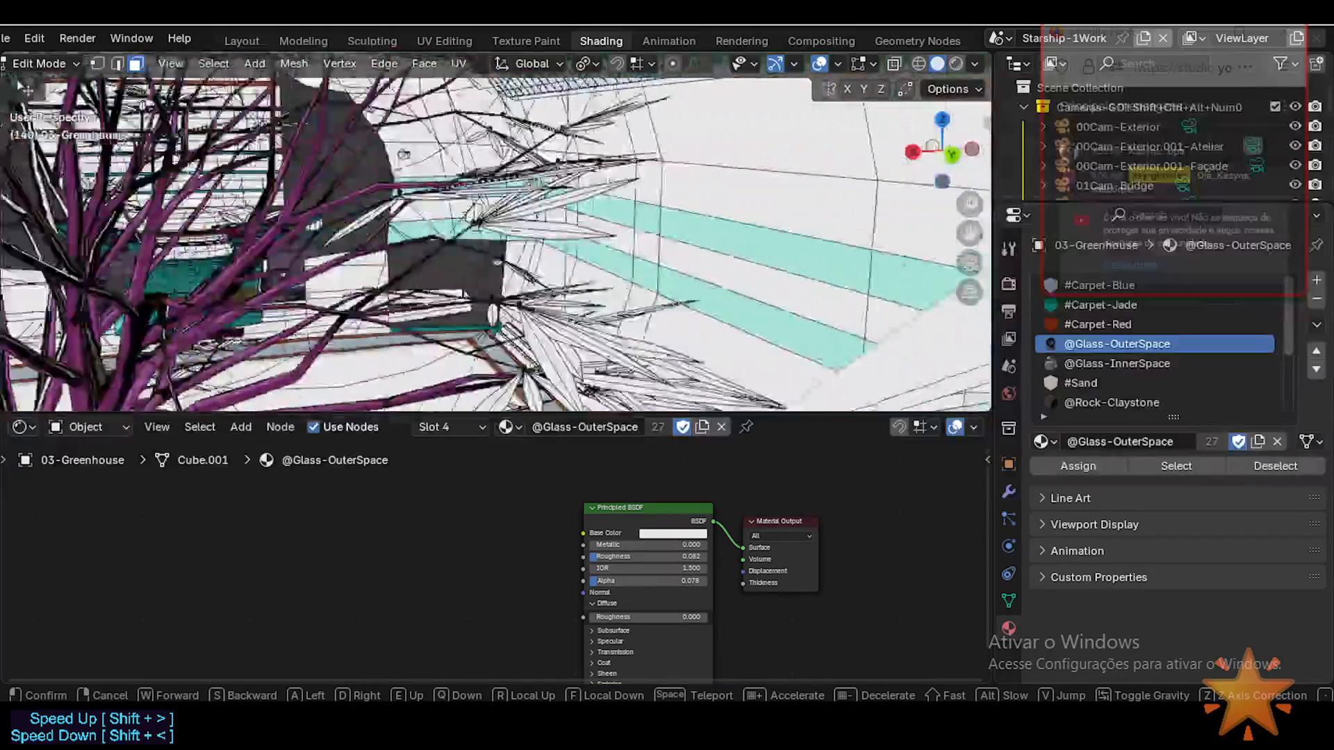
{"action": "key", "text": "w"}
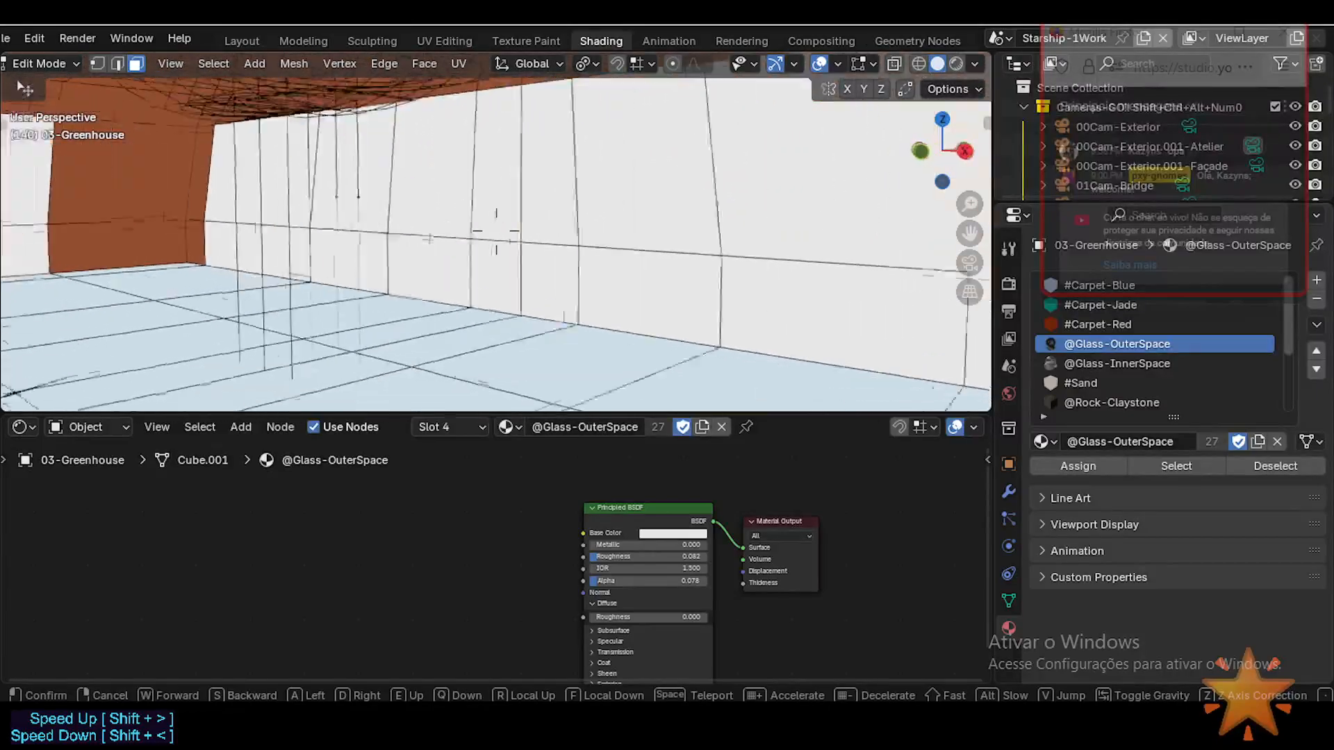
{"action": "left_click", "coordinate": [496, 231]}
{"action": "left_click", "coordinate": [956, 63]}
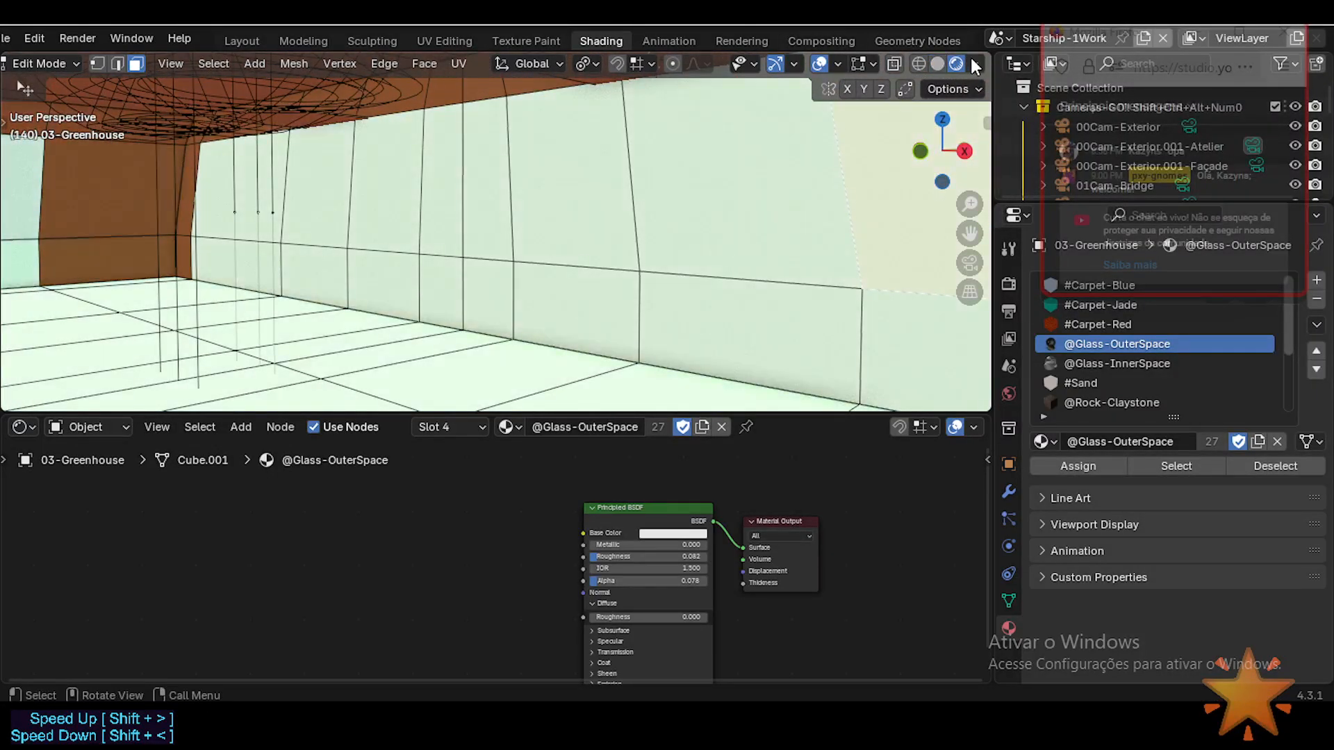
{"action": "left_click", "coordinate": [970, 58]}
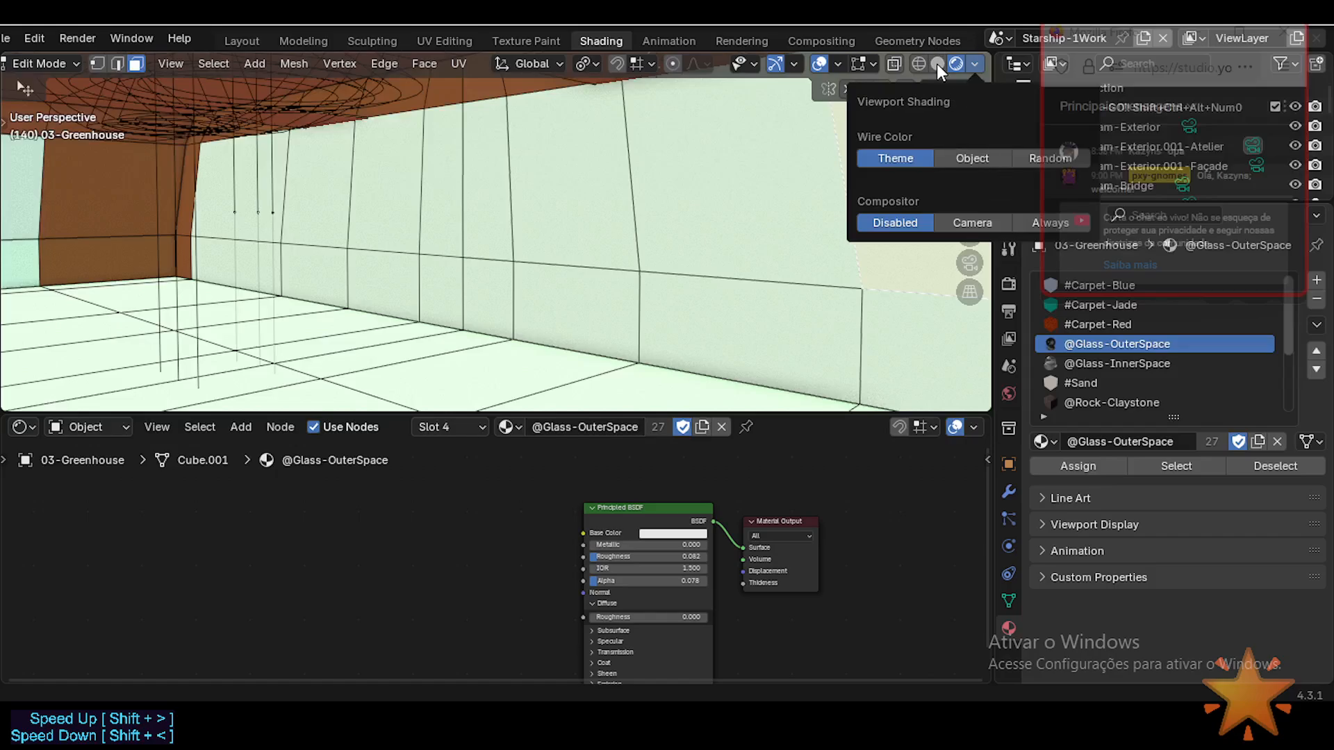
Return to Solid shading, enable X-Ray at about 0.014, and look around the greenhouse through its walls.
{"action": "left_click", "coordinate": [937, 64]}
{"action": "left_click", "coordinate": [977, 63]}
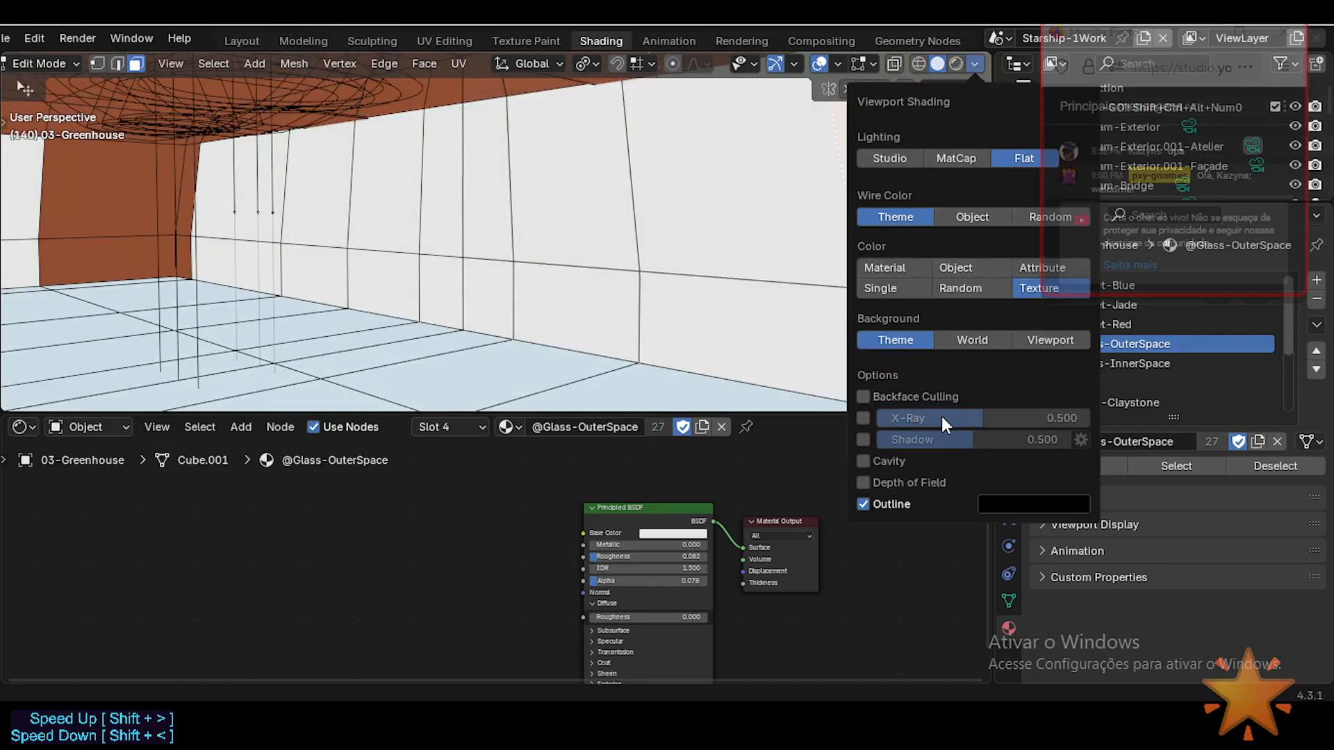
{"action": "left_click", "coordinate": [863, 418]}
{"action": "left_click_drag", "start_coordinate": [896, 417], "coordinate": [909, 417]}
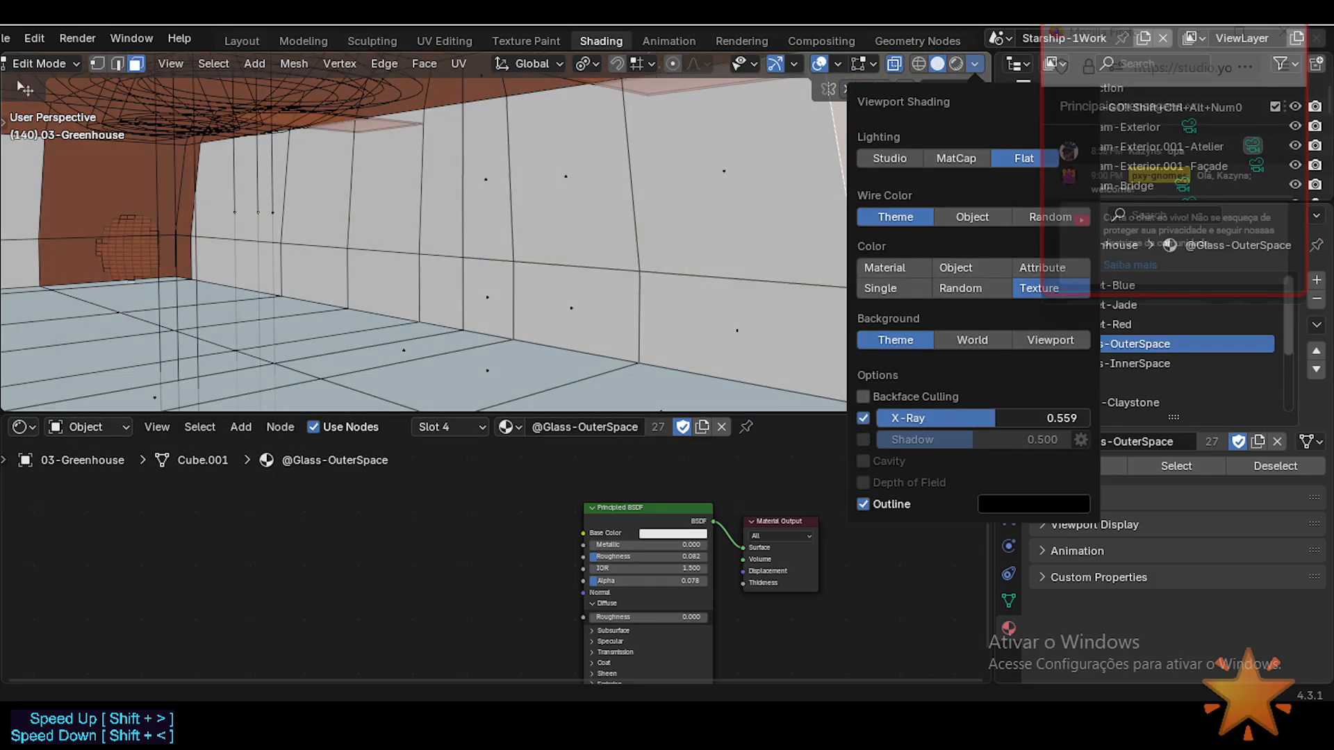
{"action": "left_click_drag", "start_coordinate": [995, 417], "coordinate": [879, 418]}
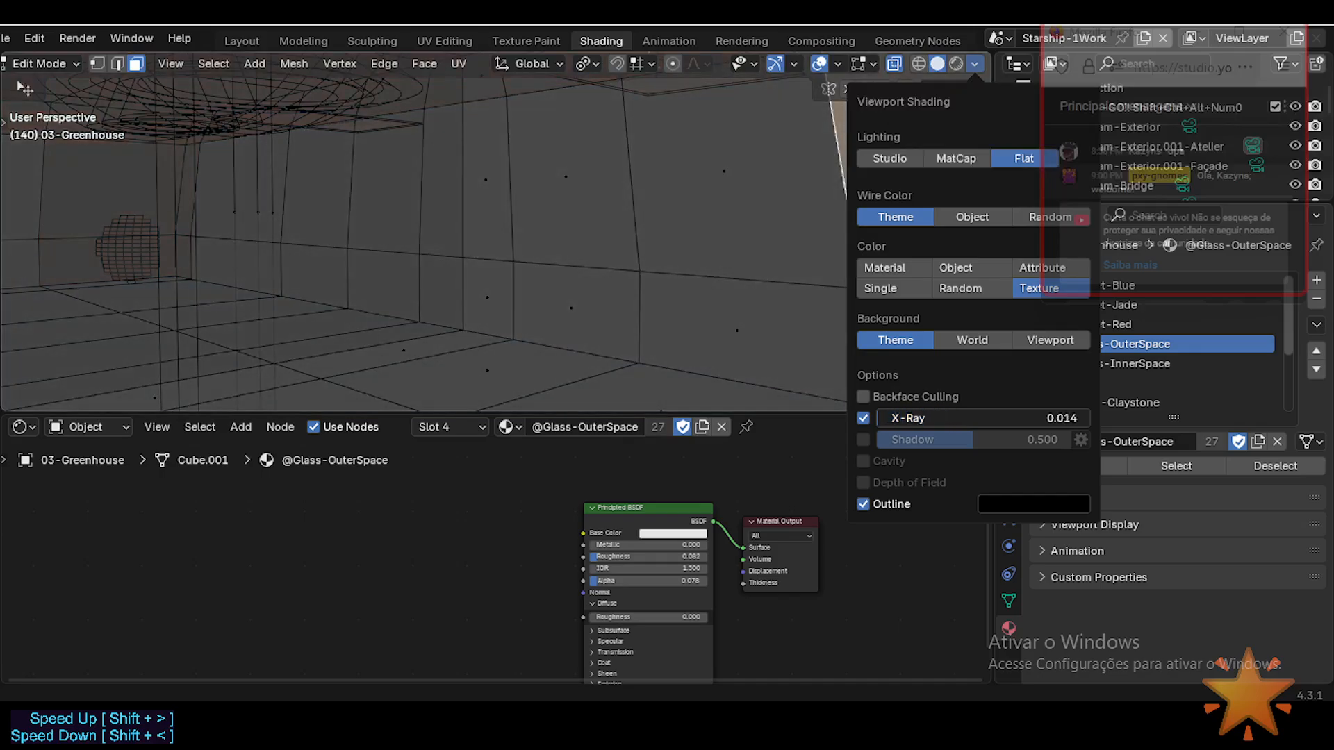
{"action": "key", "text": "shift+grave"}
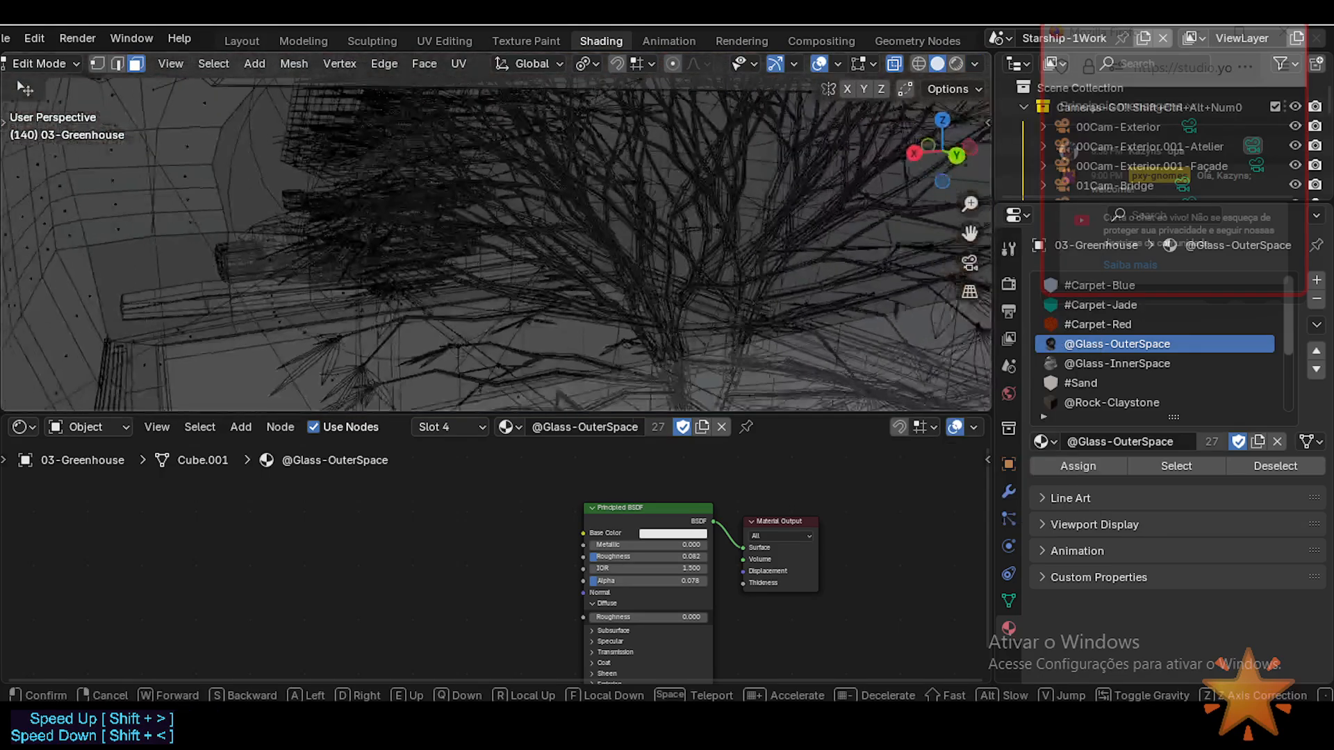
{"action": "left_click", "coordinate": [855, 139]}
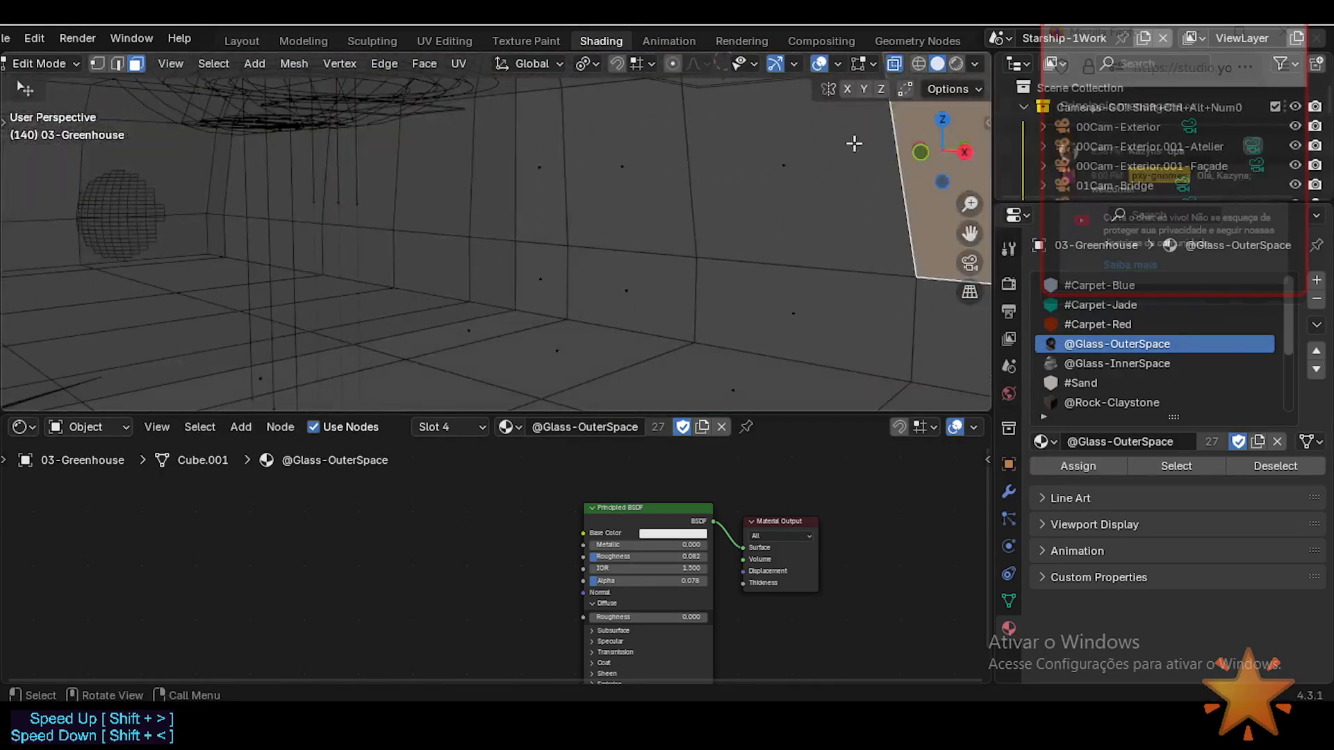
Set the viewport's X-Ray value to 0.52, change it to 0.5, and turn X-Ray off.
{"action": "left_click", "coordinate": [975, 64]}
{"action": "left_click_drag", "start_coordinate": [914, 418], "coordinate": [995, 418]}
{"action": "left_click", "coordinate": [965, 417]}
{"action": "type", "text": "0.52"}
{"action": "key", "text": "Return"}
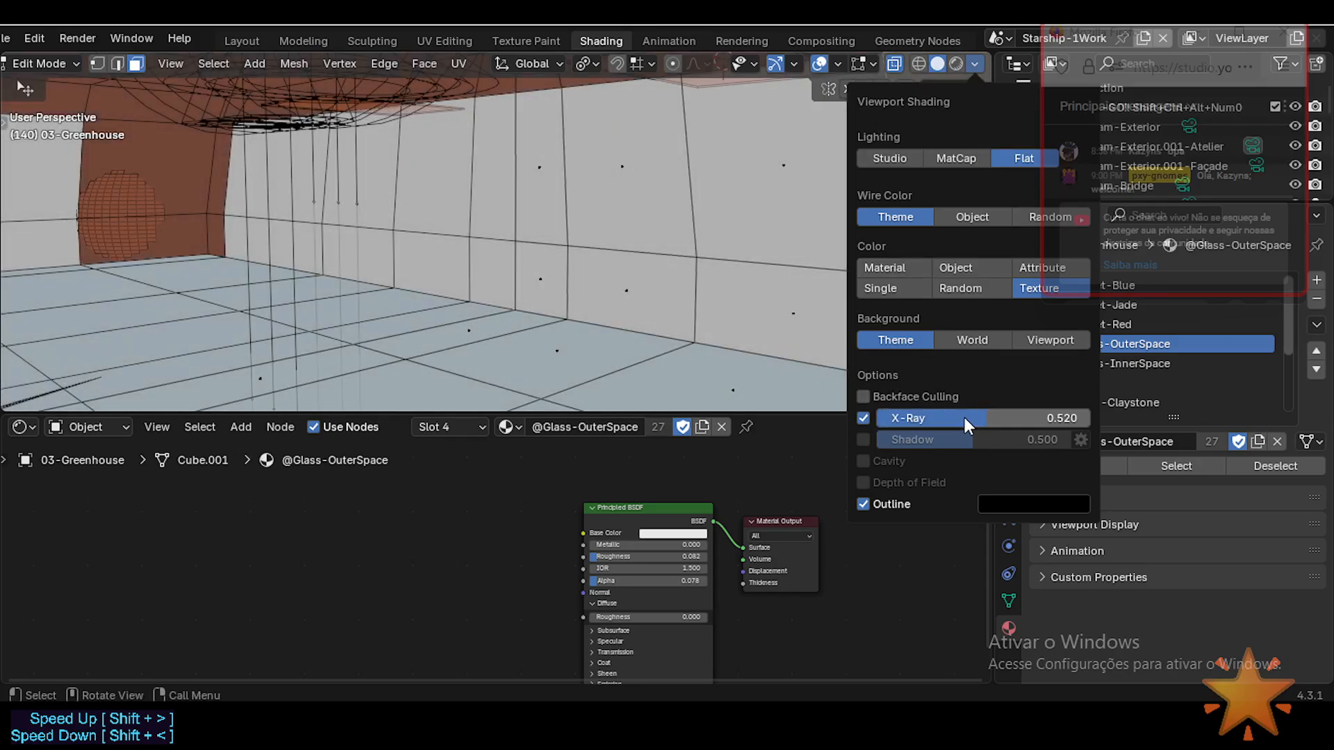
{"action": "left_click", "coordinate": [965, 417]}
{"action": "type", "text": "0.5"}
{"action": "key", "text": "Return"}
{"action": "left_click", "coordinate": [865, 418]}
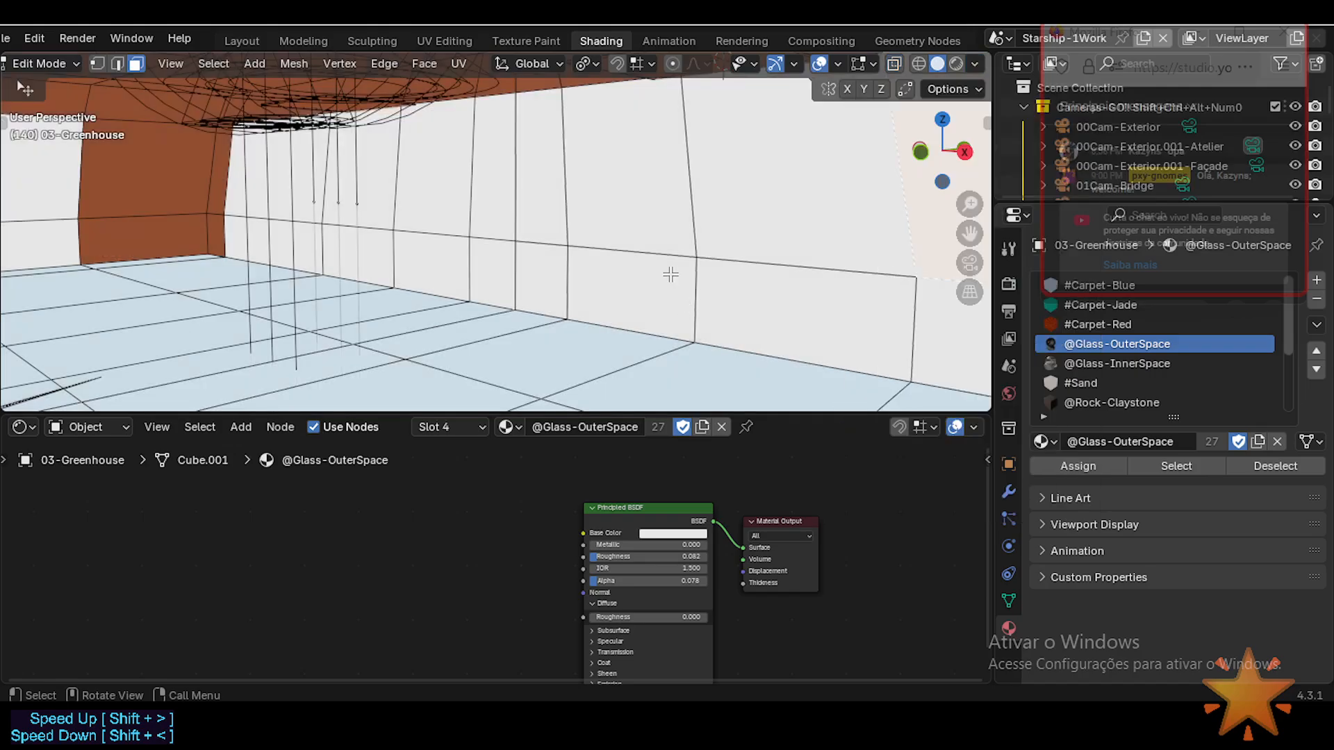
{"action": "key", "text": "n"}
{"action": "key", "text": "n"}
{"action": "middle_click_drag", "start_coordinate": [693, 300], "coordinate": [644, 273]}
{"action": "key", "text": "ctrl+Tab"}
{"action": "left_click", "coordinate": [477, 271]}
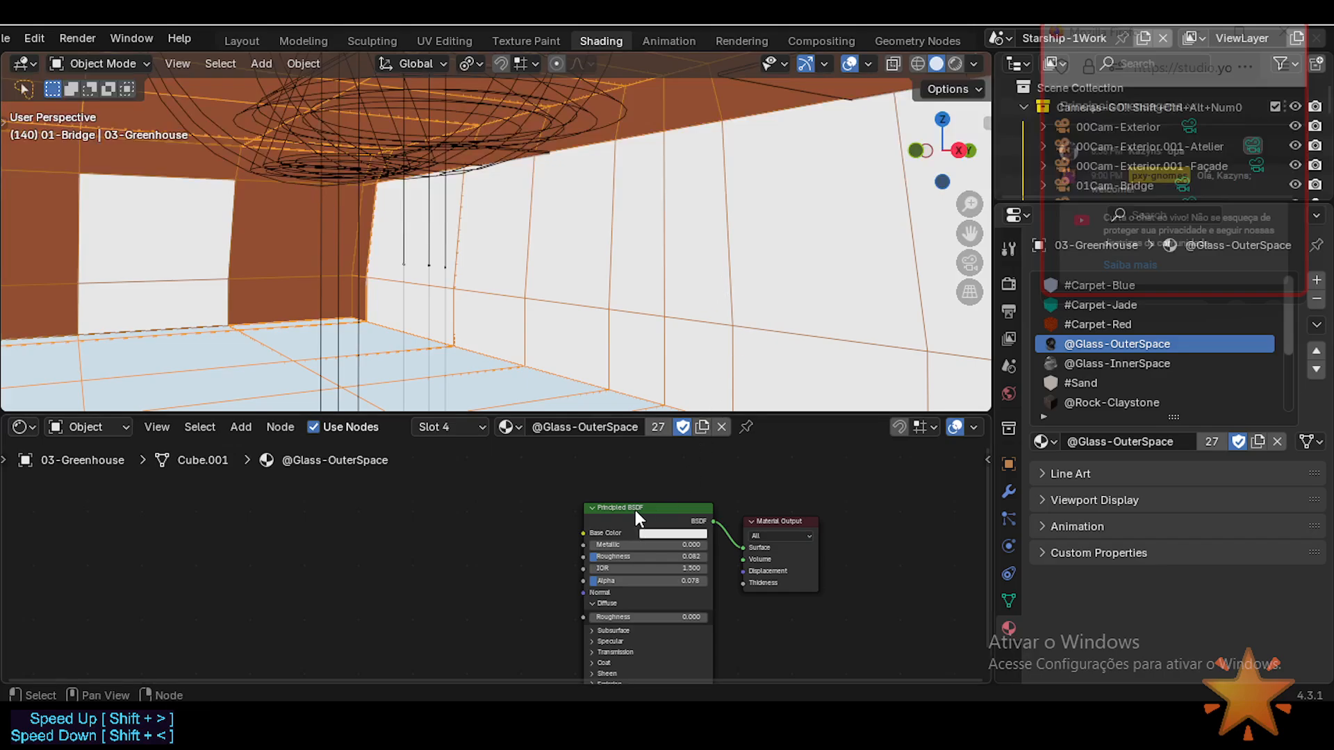
{"action": "key", "text": "Tab"}
{"action": "scroll", "coordinate": [690, 295], "scroll_direction": "up", "scroll_amount": 5}
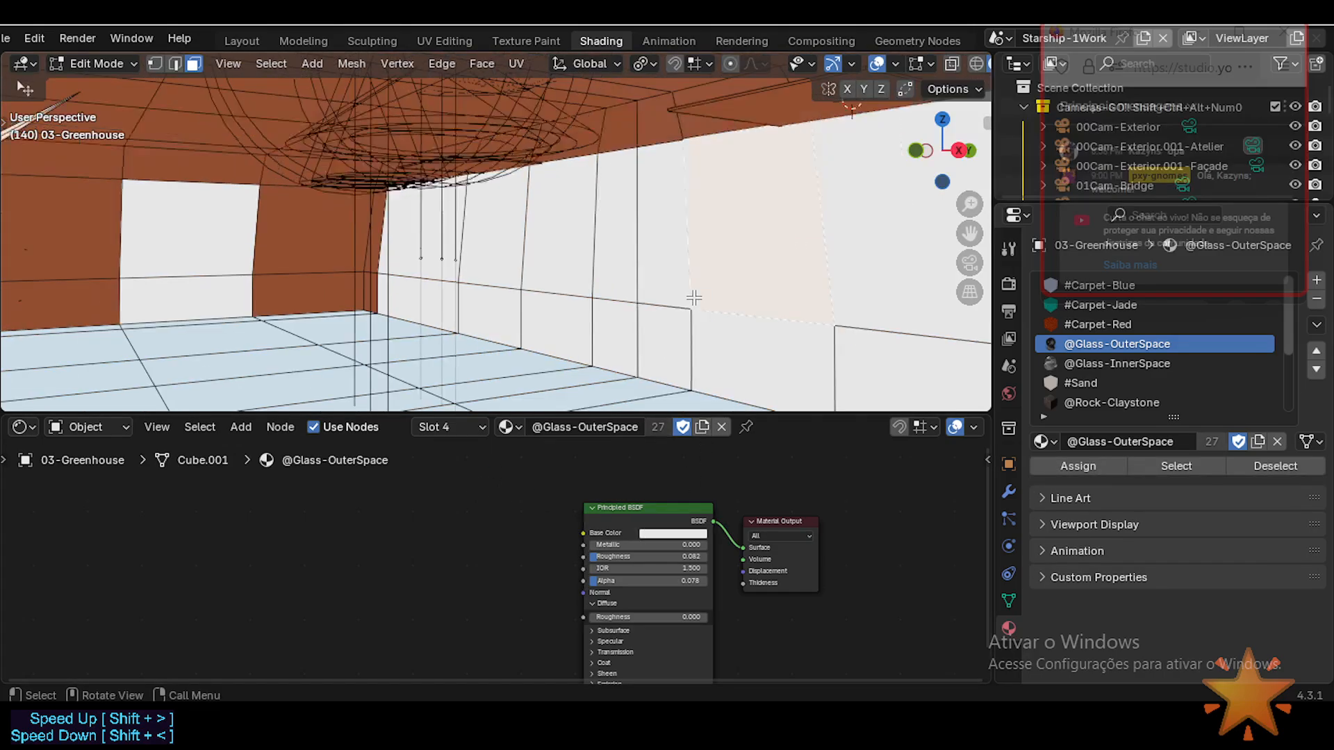
{"action": "middle_click_drag", "start_coordinate": [471, 281], "coordinate": [398, 392]}
{"action": "key", "text": "shift+a"}
{"action": "key", "text": "Escape"}
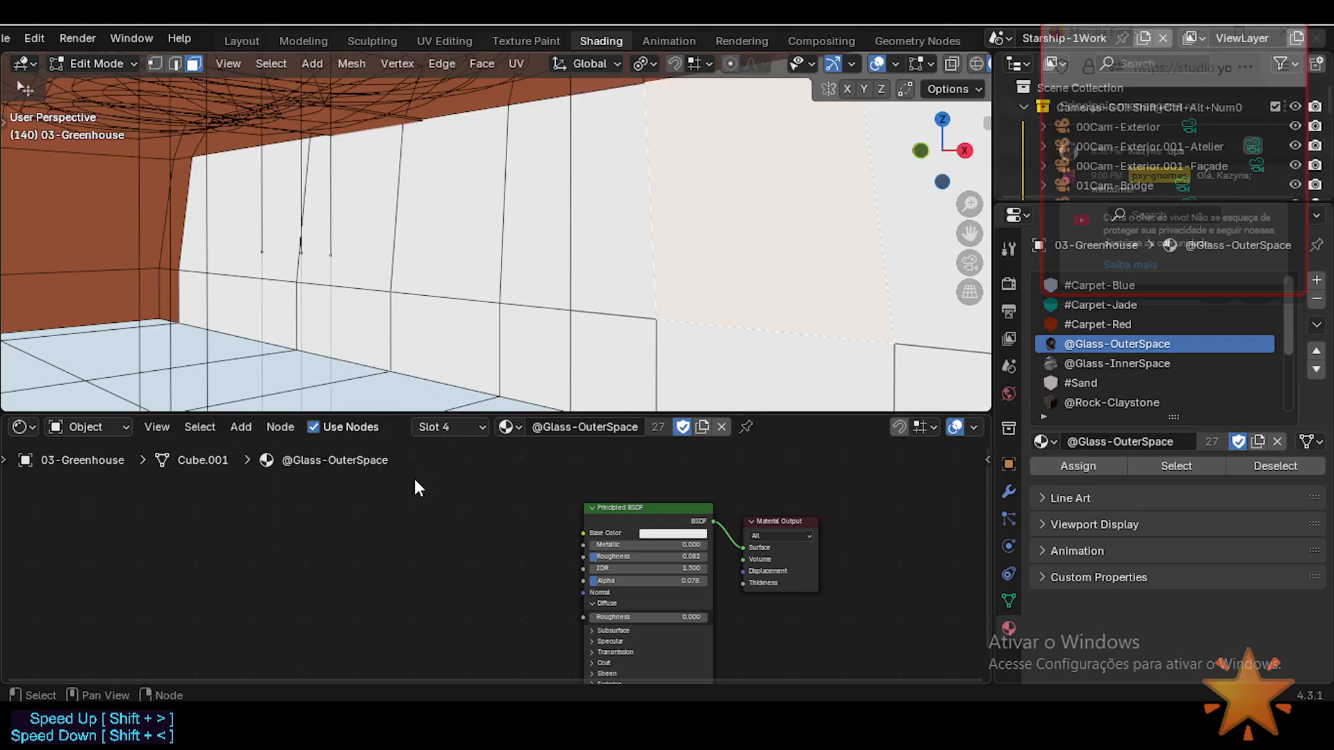
{"action": "key", "text": "shift+a"}
{"action": "mouse_move", "coordinate": [423, 507]}
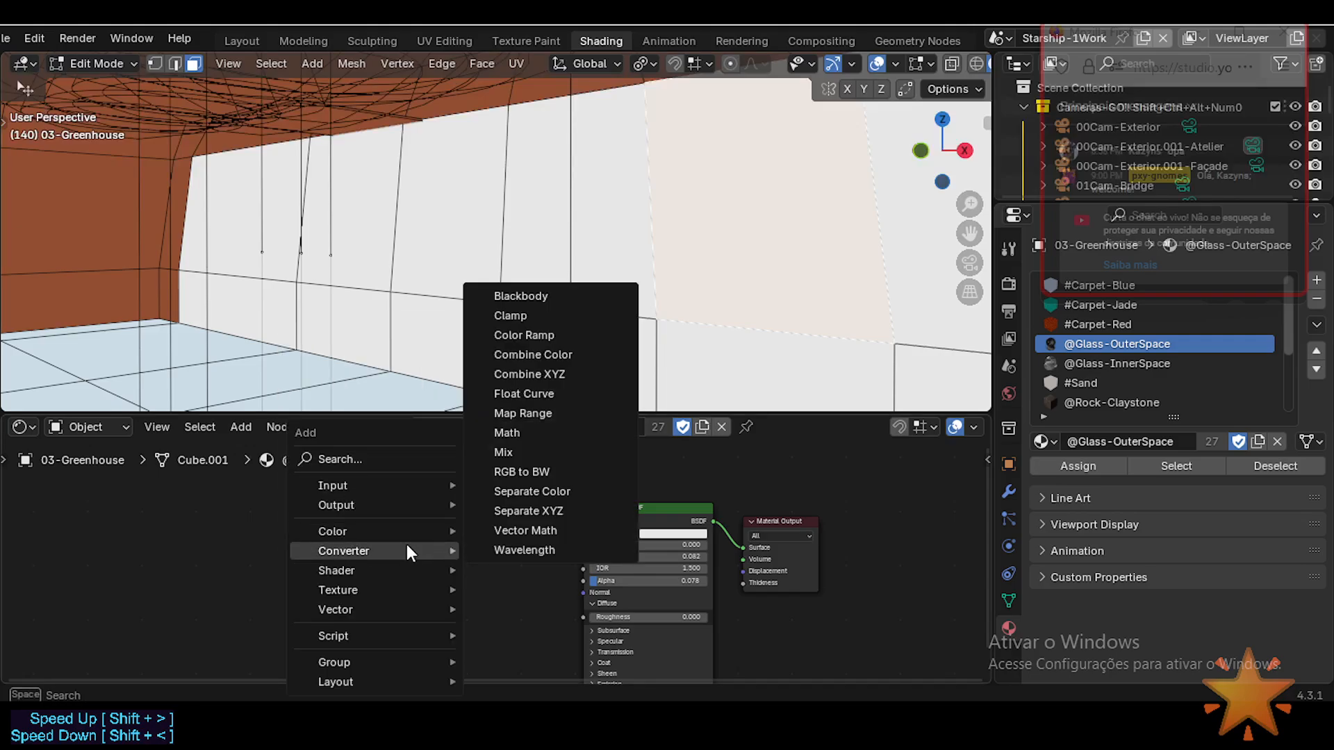
{"action": "type", "text": "image"}
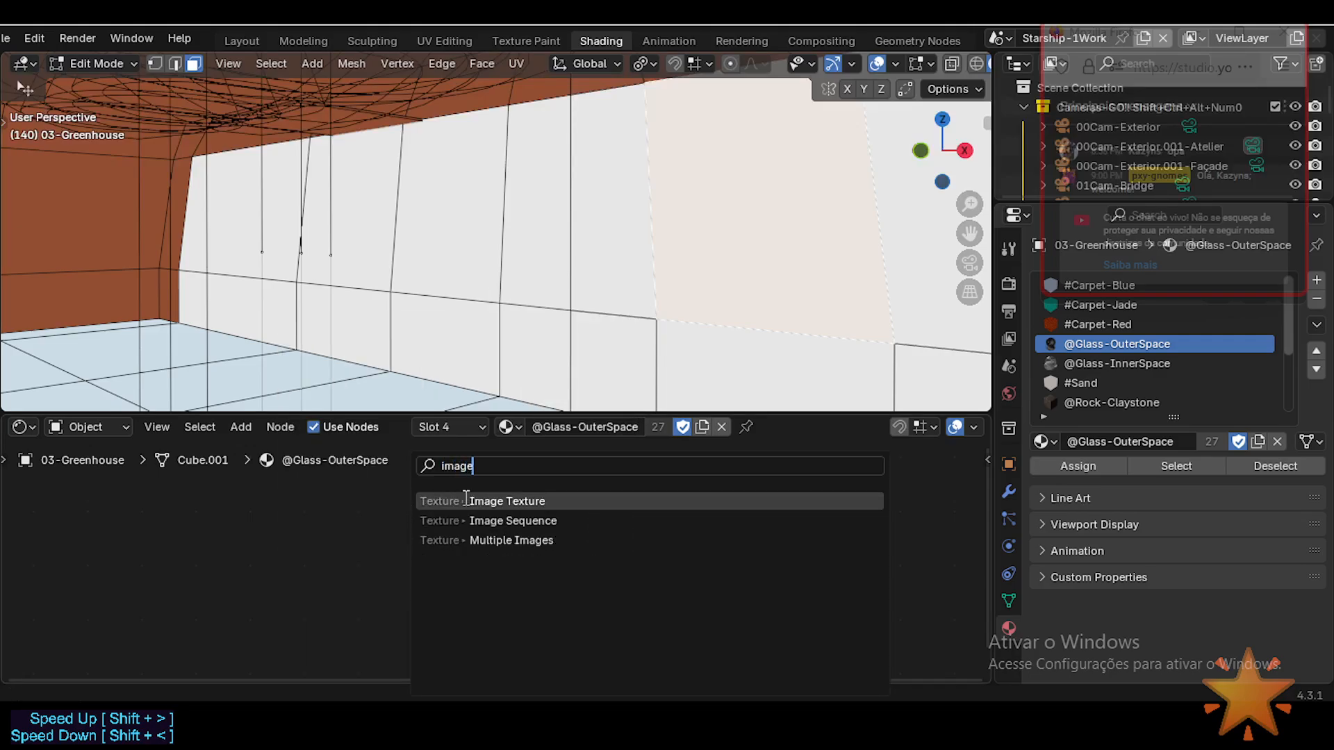
{"action": "left_click", "coordinate": [466, 500]}
{"action": "left_click", "coordinate": [426, 557]}
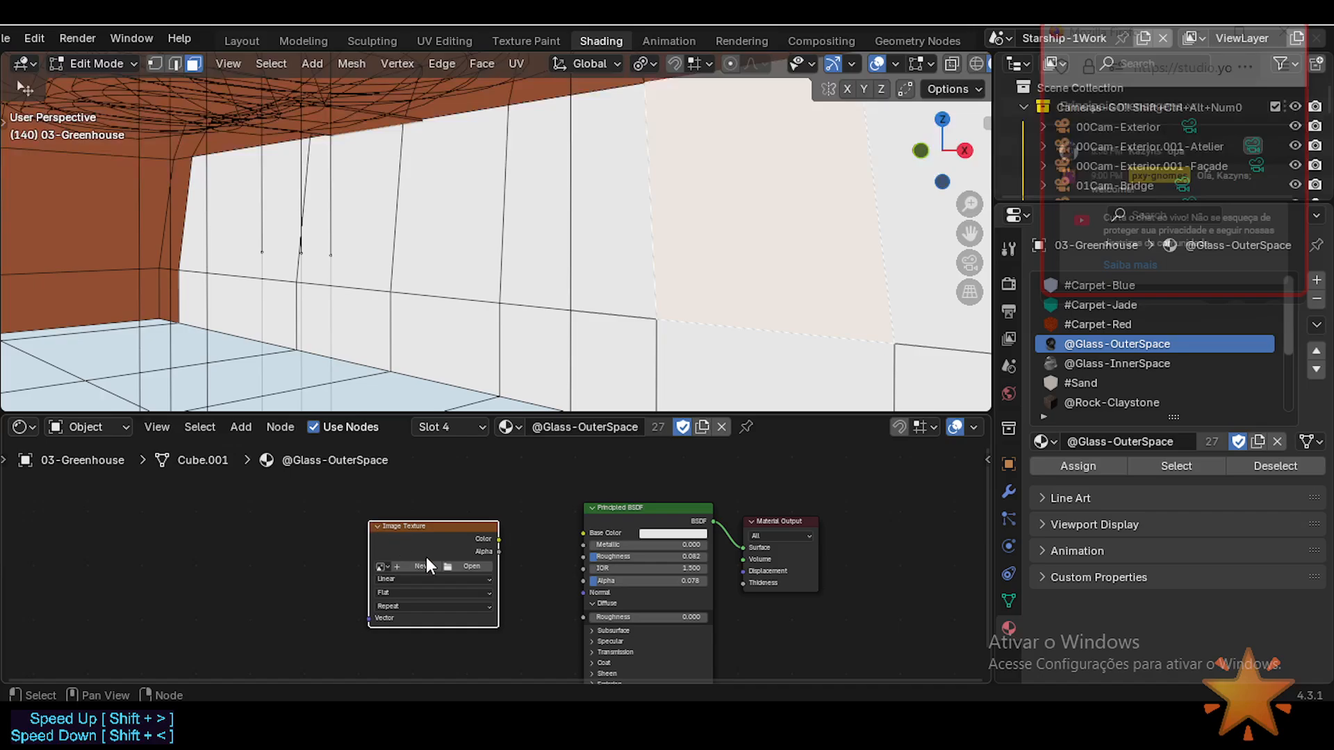
{"action": "left_click", "coordinate": [421, 507]}
Create a blank 1024 x 1024 px image named Untitled in the texture node, with Alpha enabled and the black colour's alpha set to 0.
{"action": "left_click", "coordinate": [381, 566]}
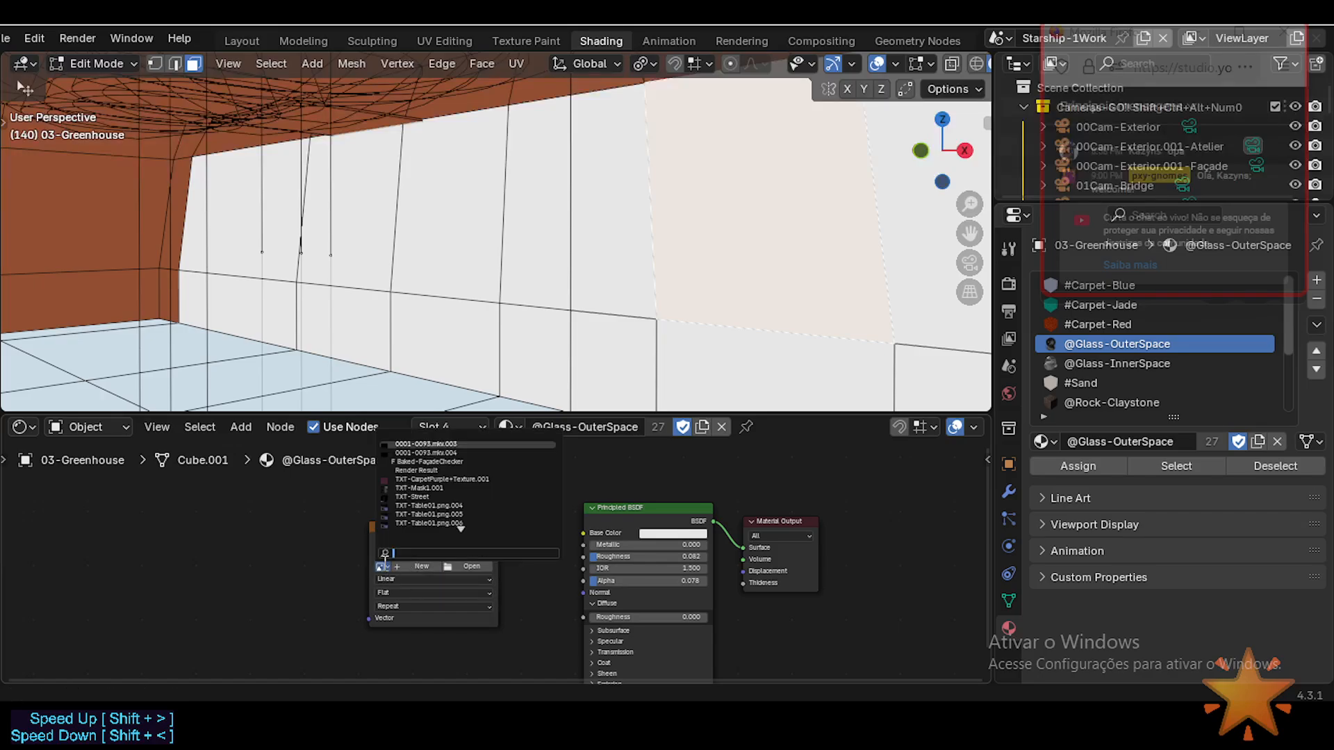
{"action": "scroll", "coordinate": [397, 562], "scroll_direction": "up", "scroll_amount": 2}
{"action": "left_click", "coordinate": [397, 571]}
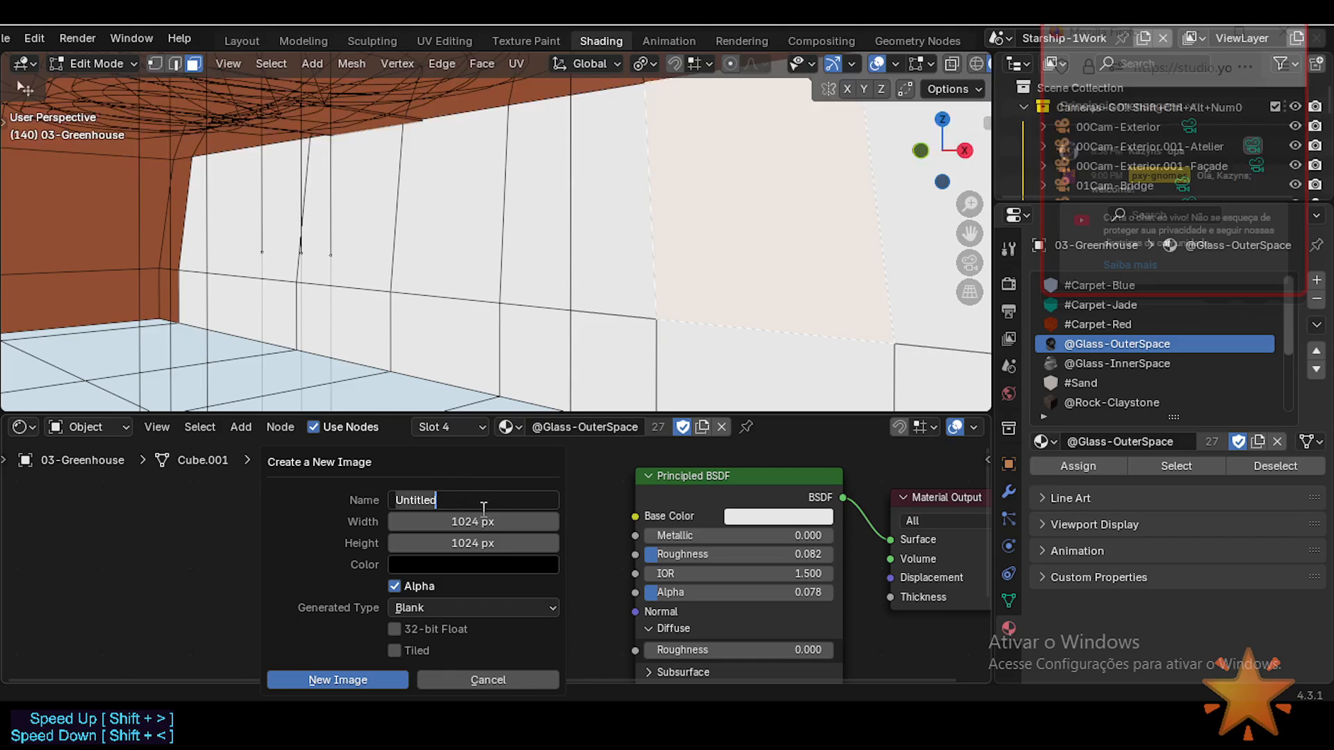
{"action": "left_click", "coordinate": [445, 582]}
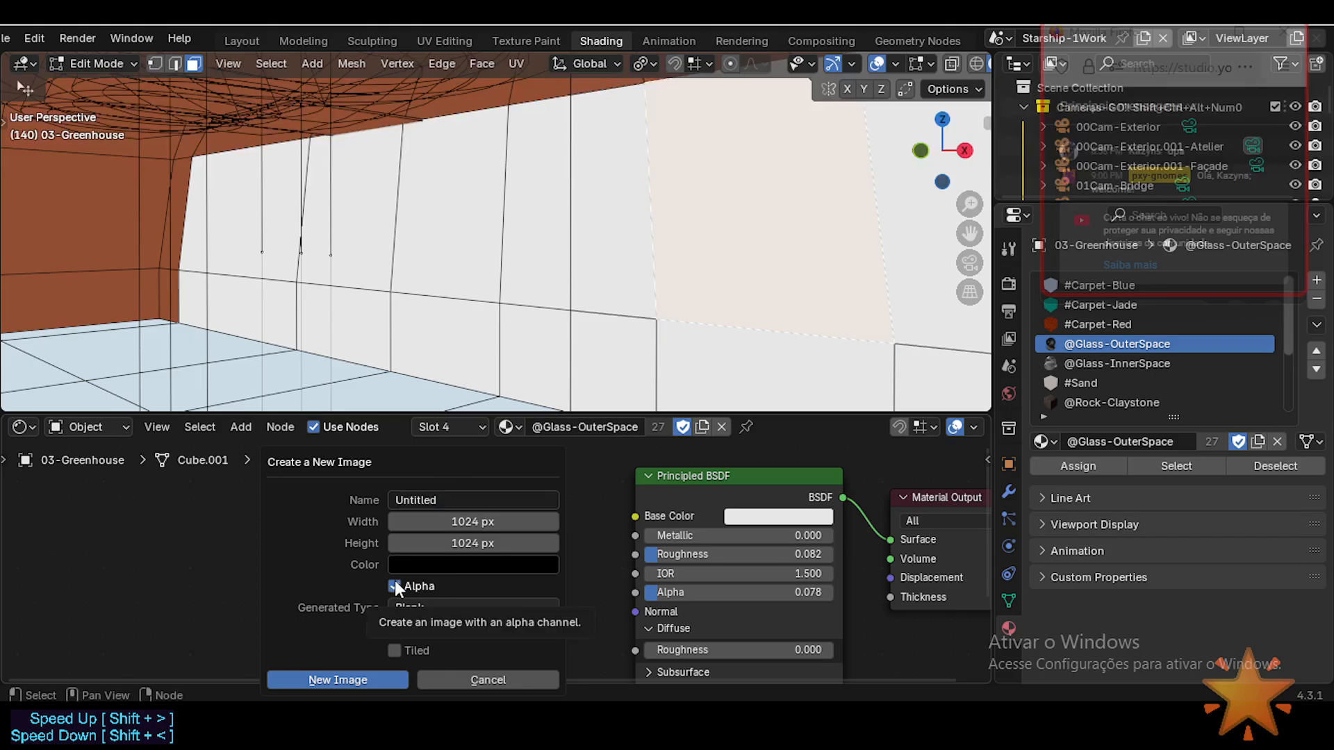
{"action": "left_click", "coordinate": [394, 586]}
{"action": "left_click", "coordinate": [394, 585]}
{"action": "left_click", "coordinate": [420, 561]}
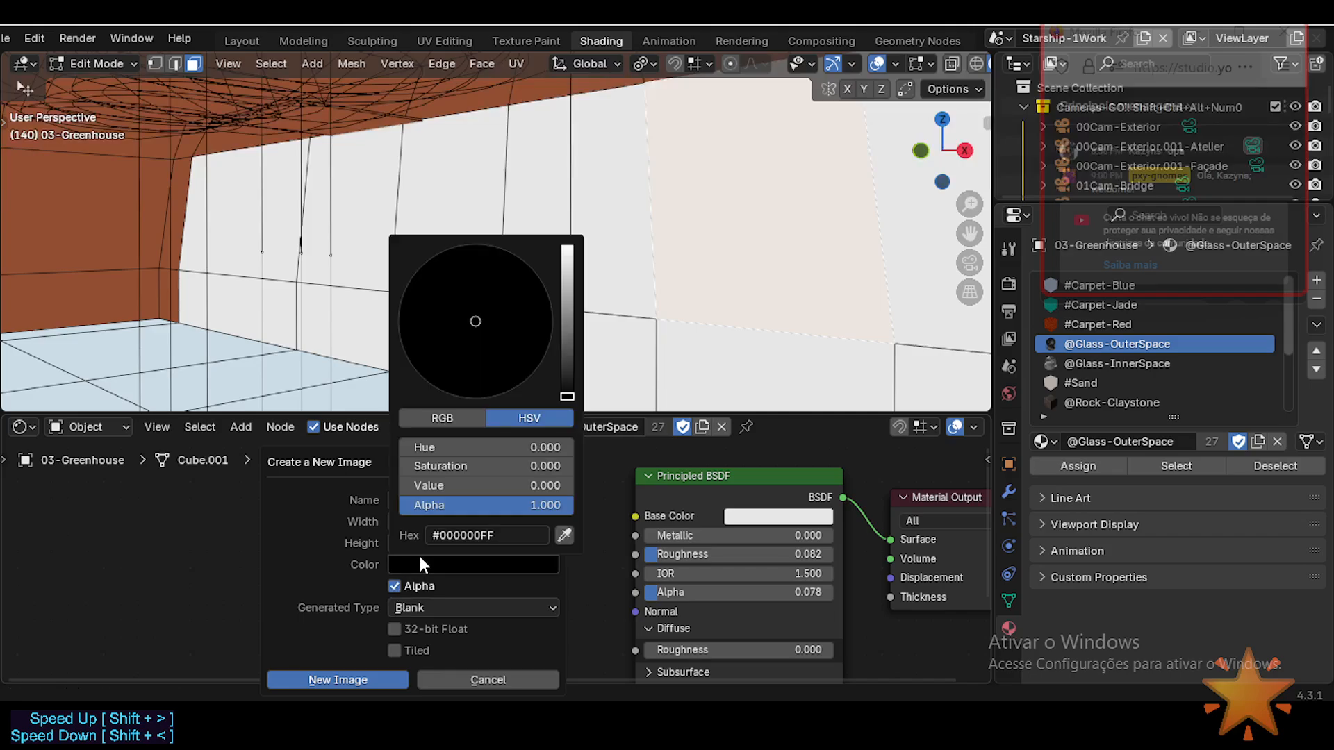
{"action": "left_click", "coordinate": [416, 556]}
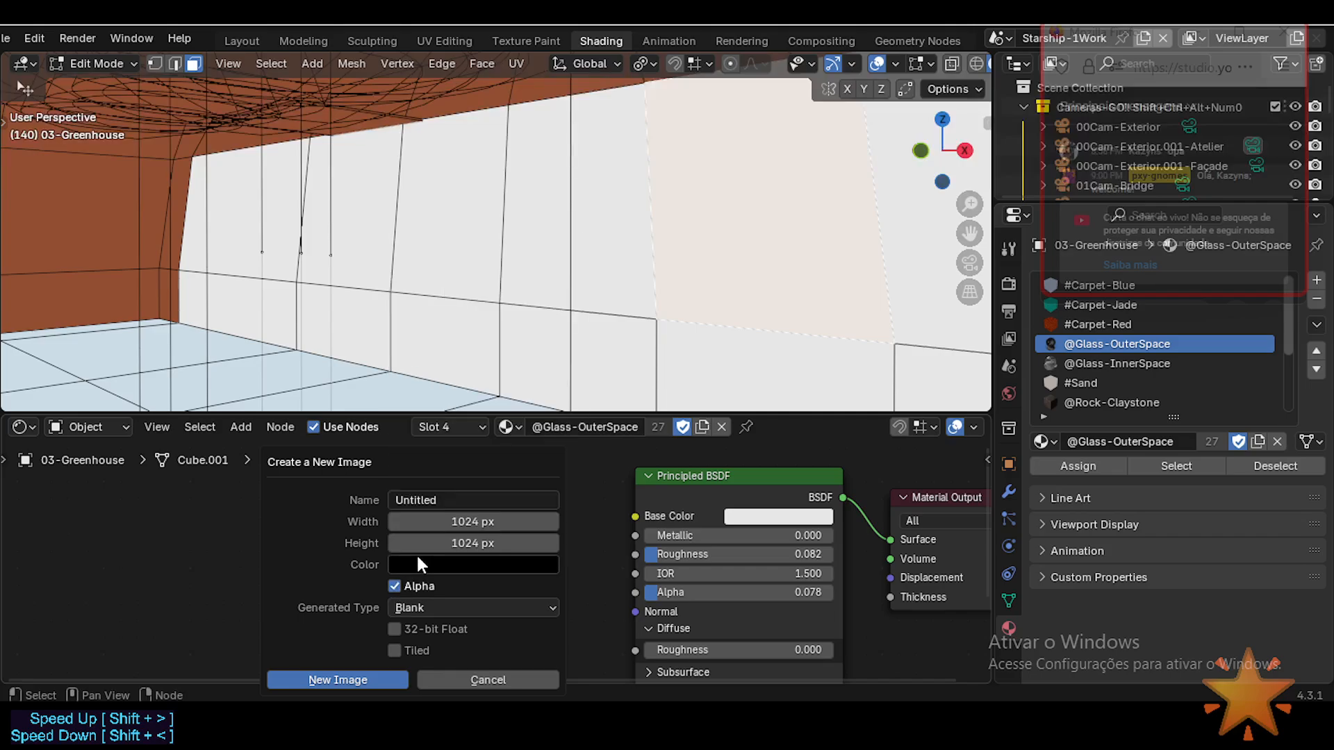
{"action": "left_click", "coordinate": [466, 614]}
{"action": "left_click", "coordinate": [460, 612]}
{"action": "left_click", "coordinate": [439, 563]}
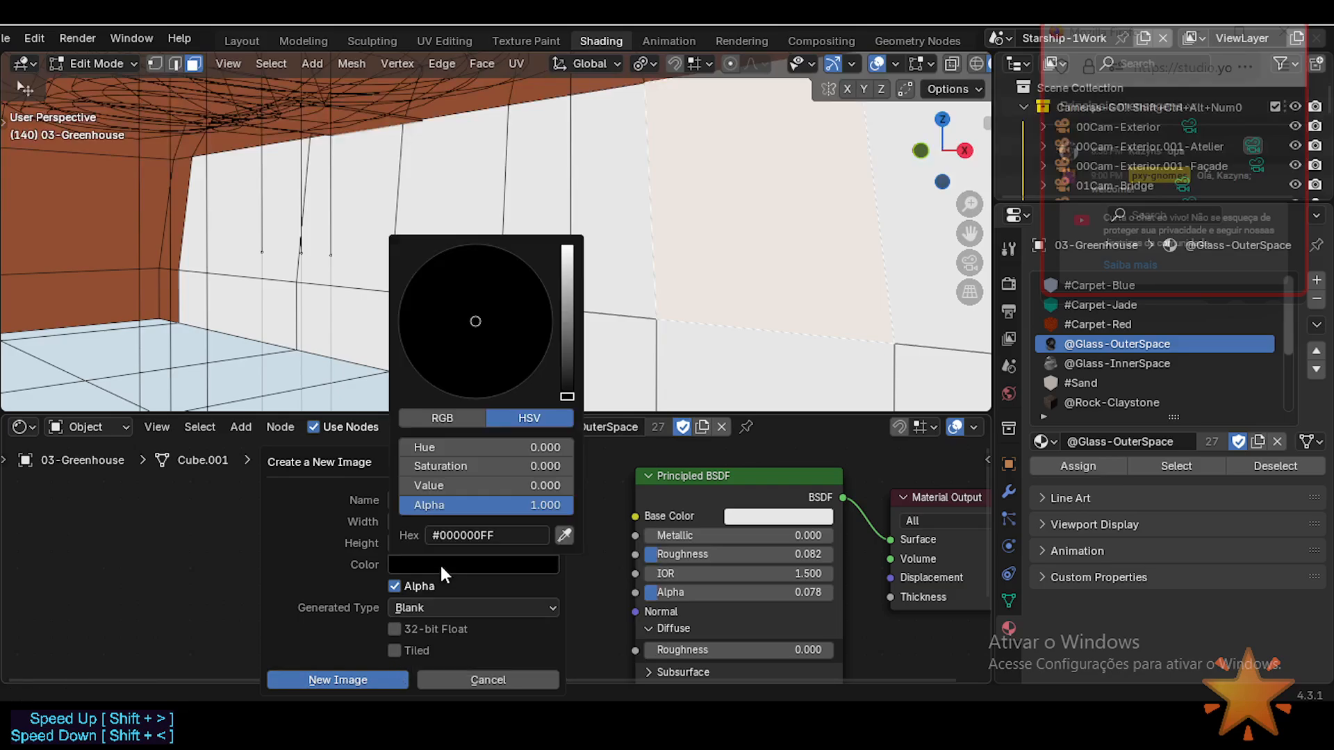
{"action": "left_click_drag", "start_coordinate": [524, 510], "coordinate": [453, 506]}
{"action": "left_click", "coordinate": [414, 506]}
{"action": "left_click", "coordinate": [381, 495]}
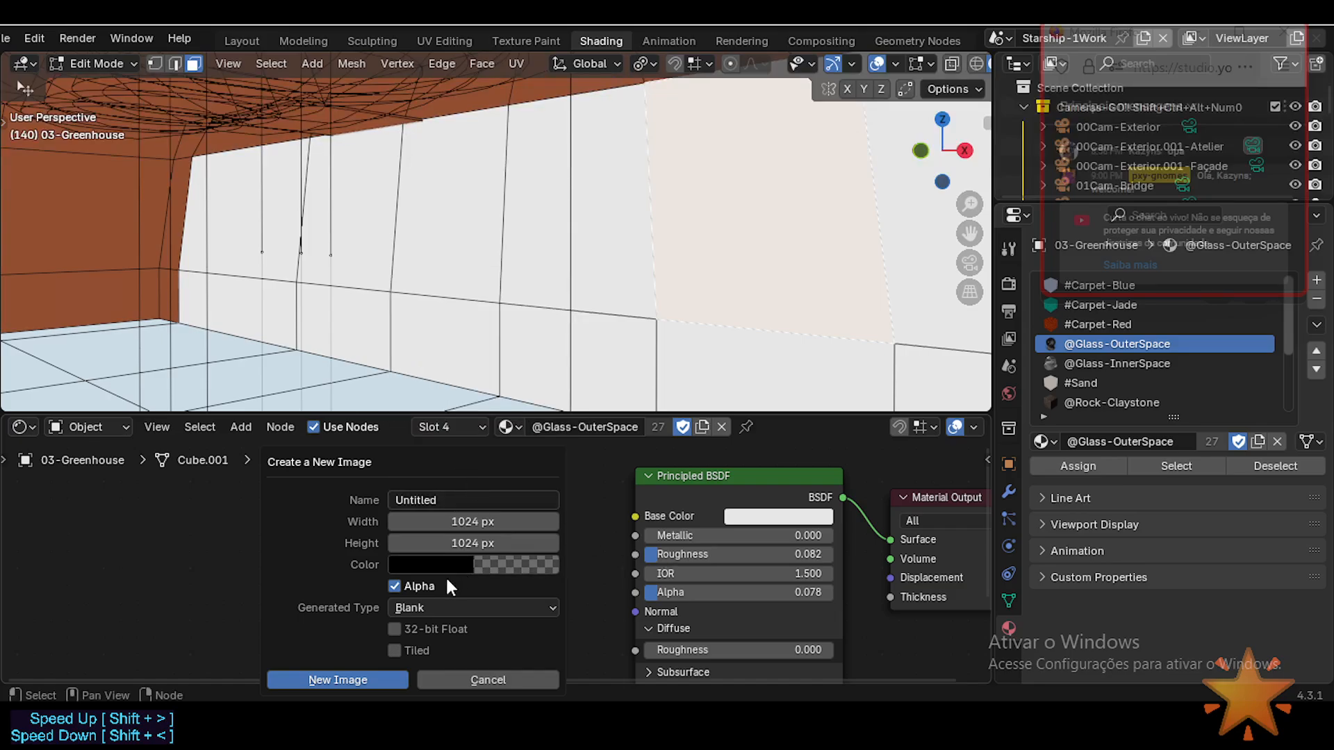
{"action": "left_click", "coordinate": [368, 677]}
Walk through the greenhouse in Solid shading to examine how the glass walls display with the blank image texture.
{"action": "key", "text": "shift+grave"}
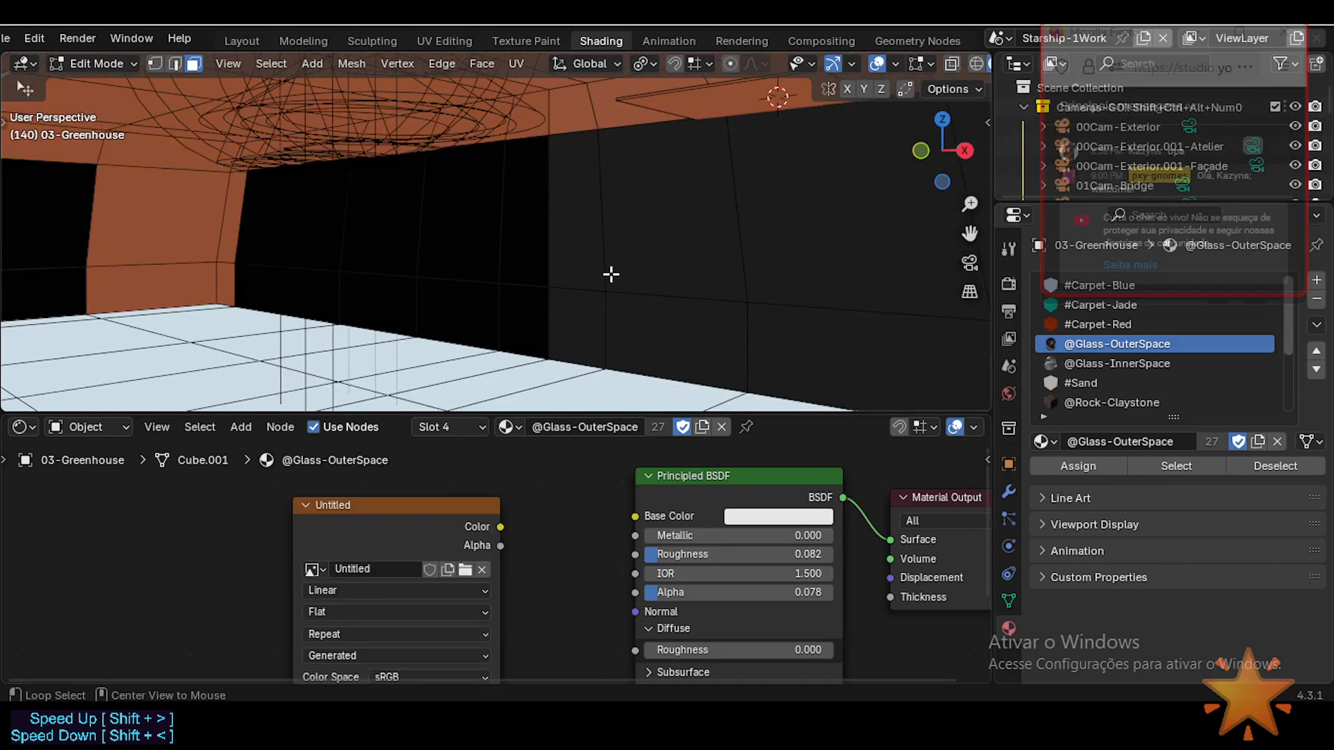
{"action": "key", "text": "d"}
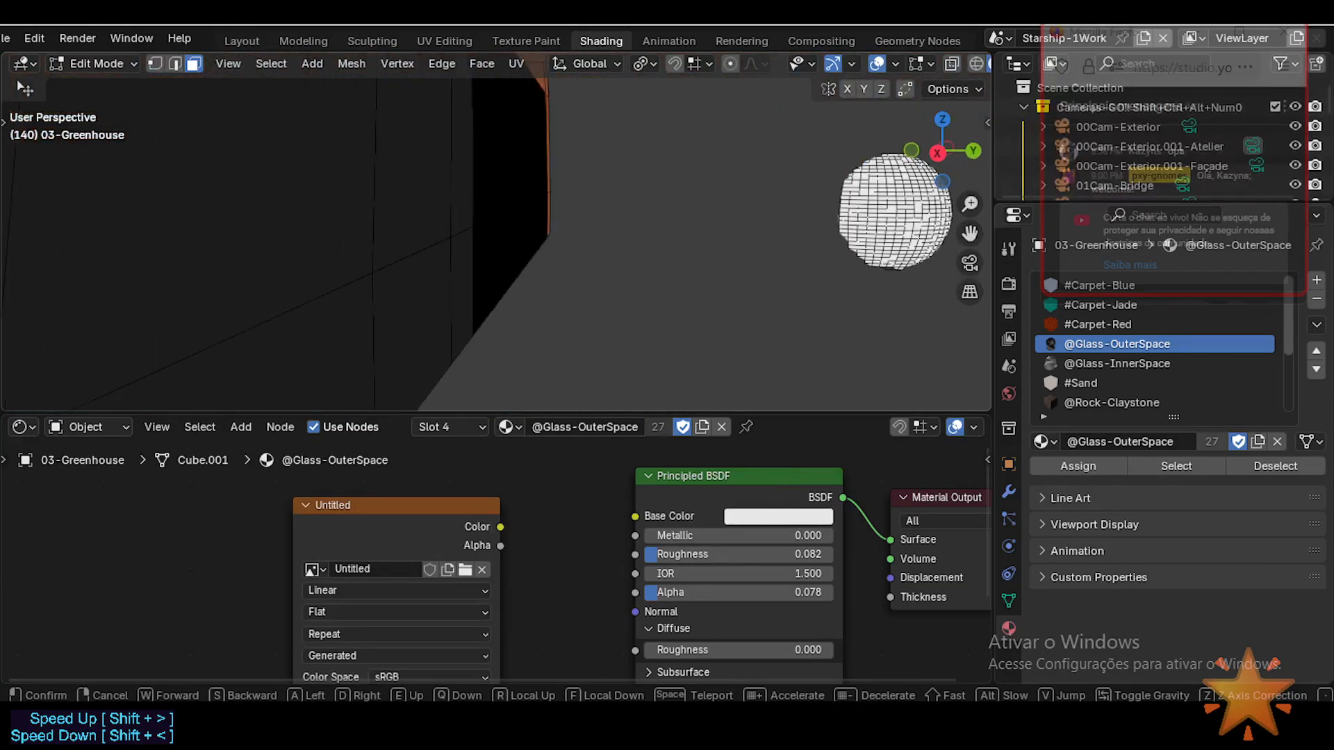
{"action": "key", "text": "w"}
{"action": "left_click", "coordinate": [496, 231]}
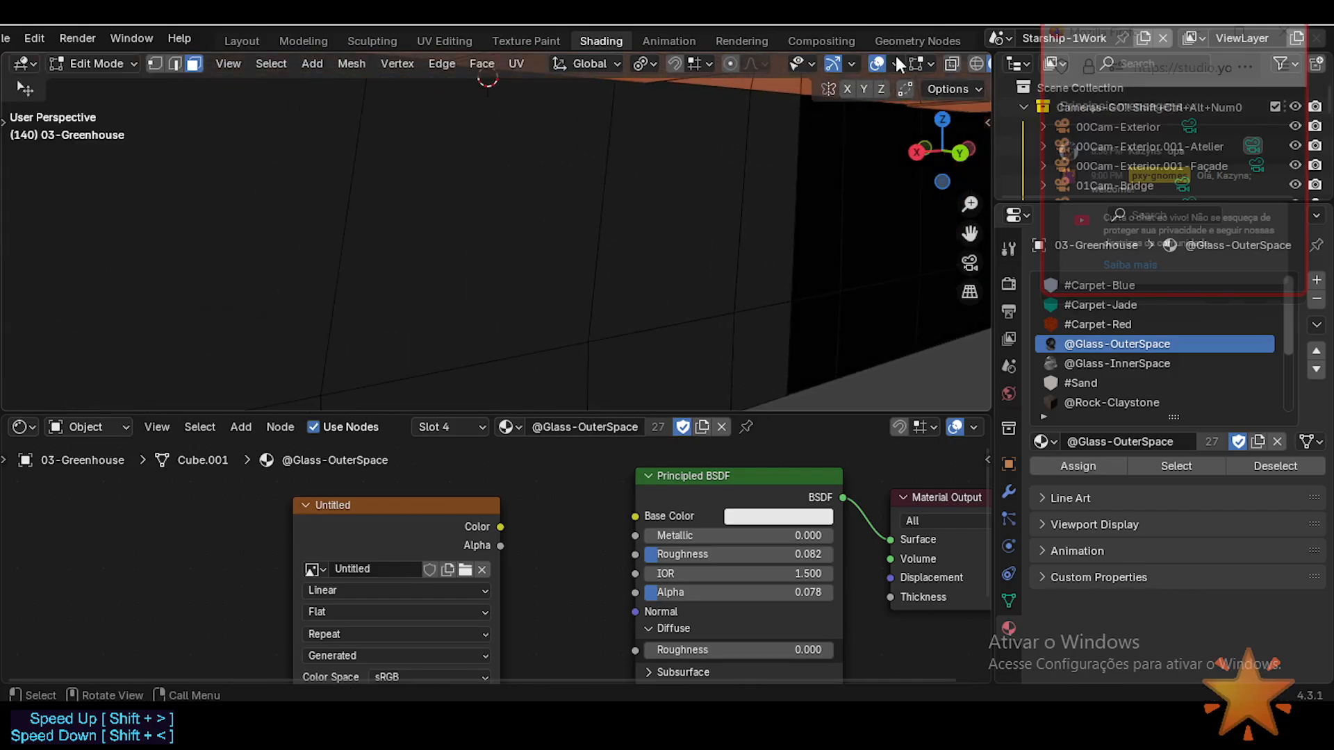
Switch the viewport to Rendered shading and walk around the greenhouse to examine its window wall.
{"action": "scroll", "coordinate": [931, 62], "scroll_direction": "down", "scroll_amount": 3}
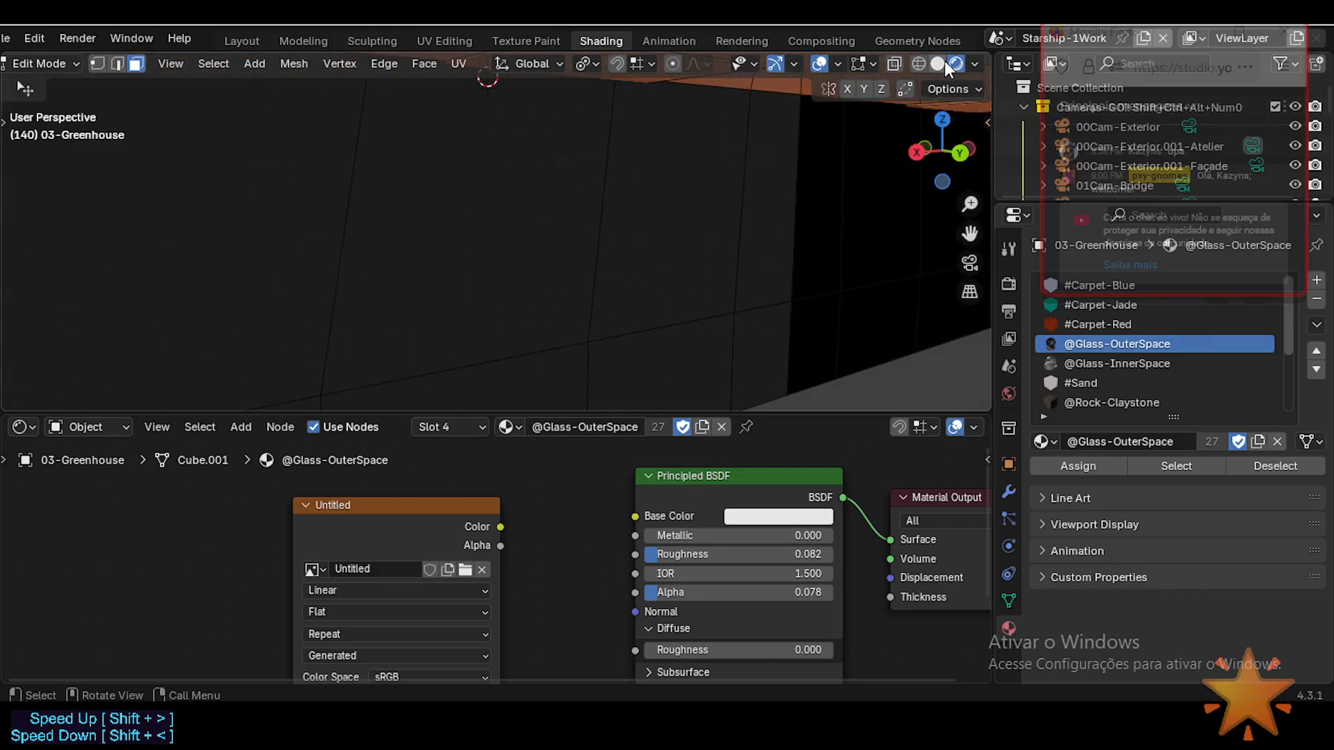
{"action": "left_click", "coordinate": [957, 63]}
{"action": "key", "text": "shift+grave"}
{"action": "key", "text": "w"}
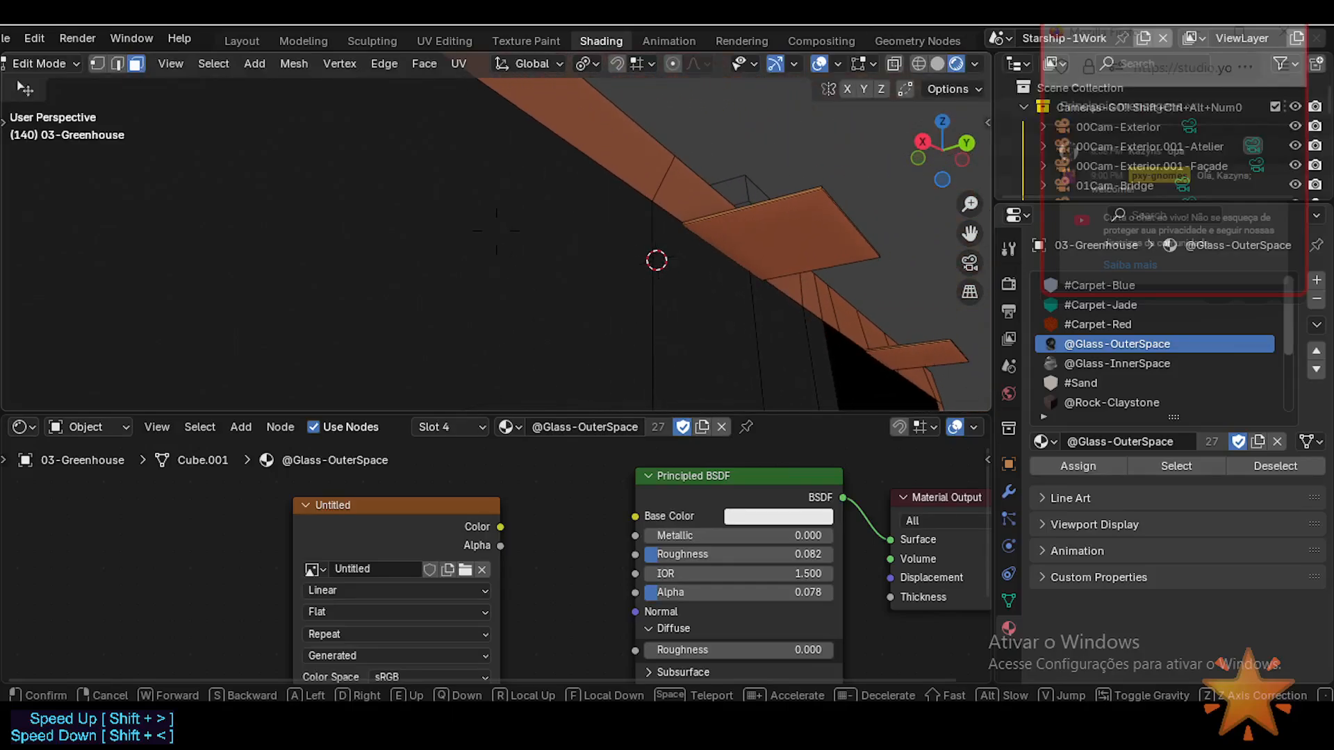
{"action": "key", "text": "a"}
{"action": "key", "text": "s"}
{"action": "key", "text": "w"}
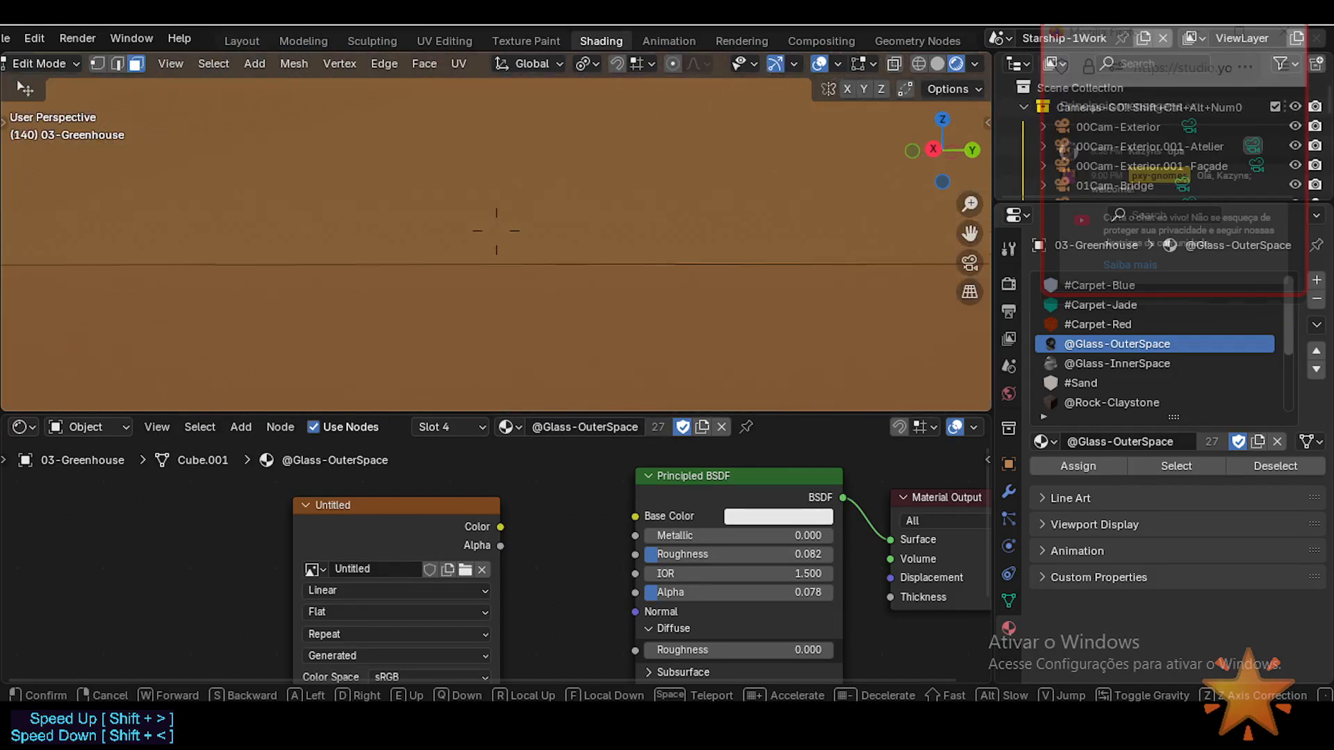
{"action": "key", "text": "w"}
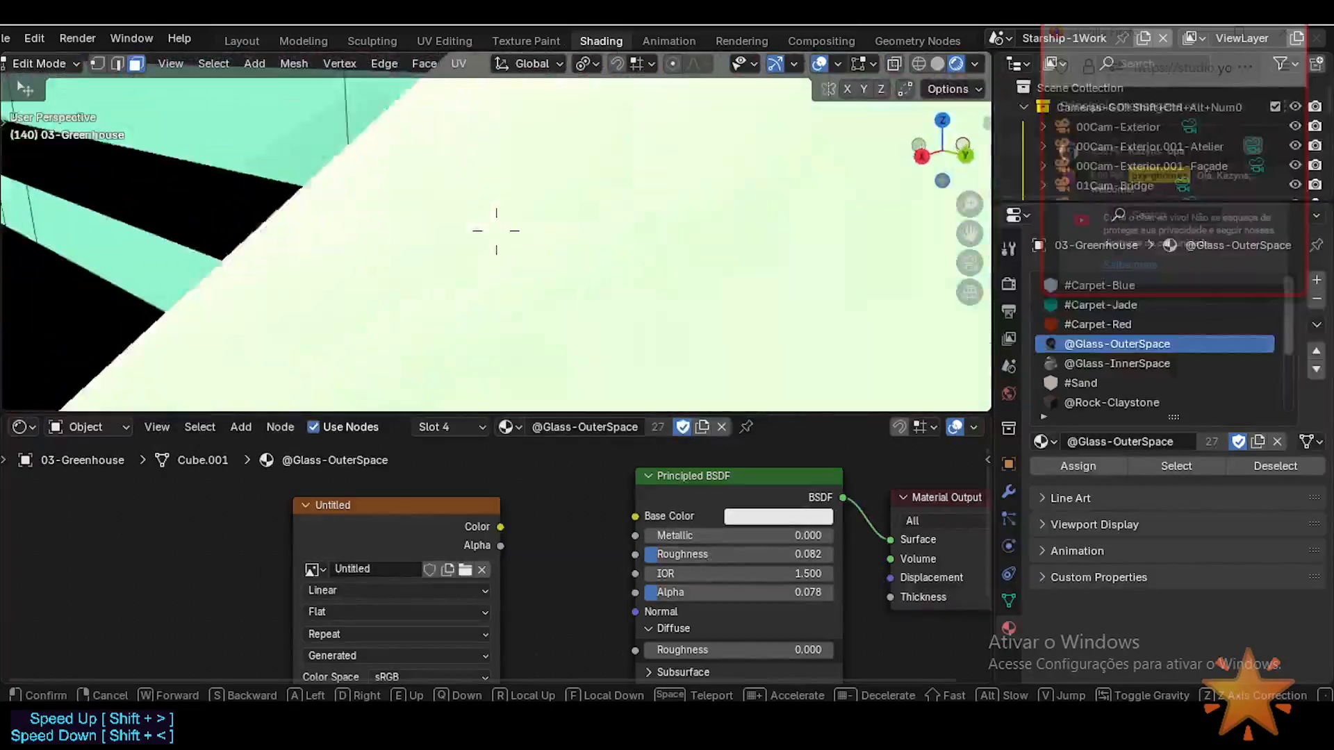
{"action": "key", "text": "w"}
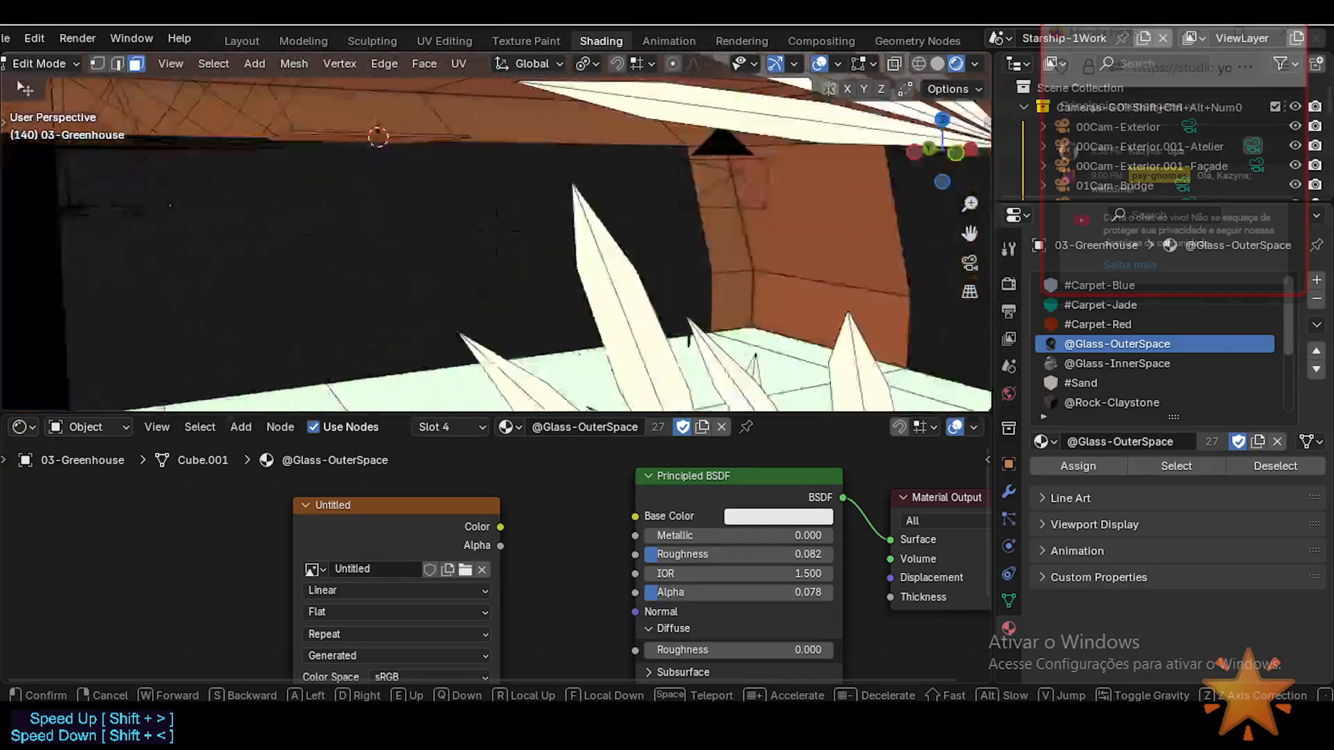
{"action": "key", "text": "w"}
{"action": "left_click", "coordinate": [496, 232]}
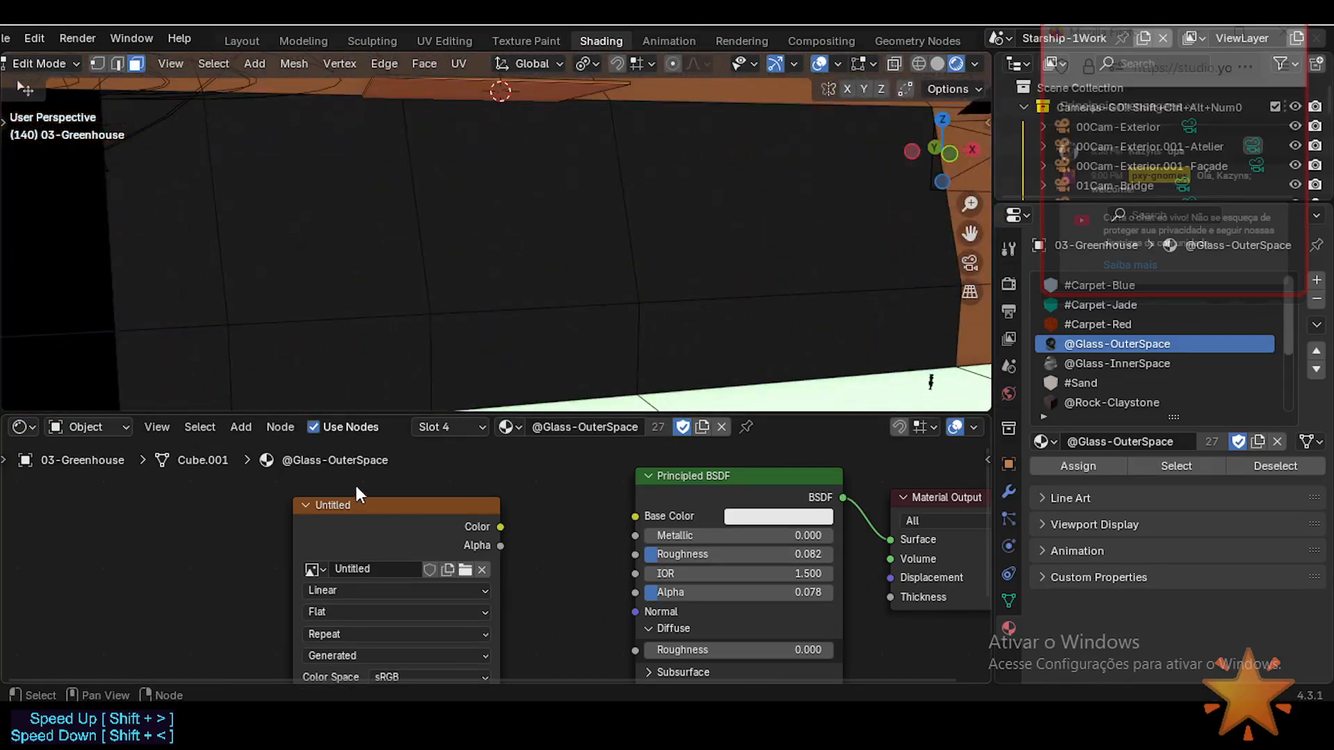
{"action": "left_click_drag", "start_coordinate": [405, 517], "coordinate": [414, 469]}
{"action": "scroll", "coordinate": [403, 522], "scroll_direction": "down", "scroll_amount": 1}
{"action": "left_click", "coordinate": [379, 558]}
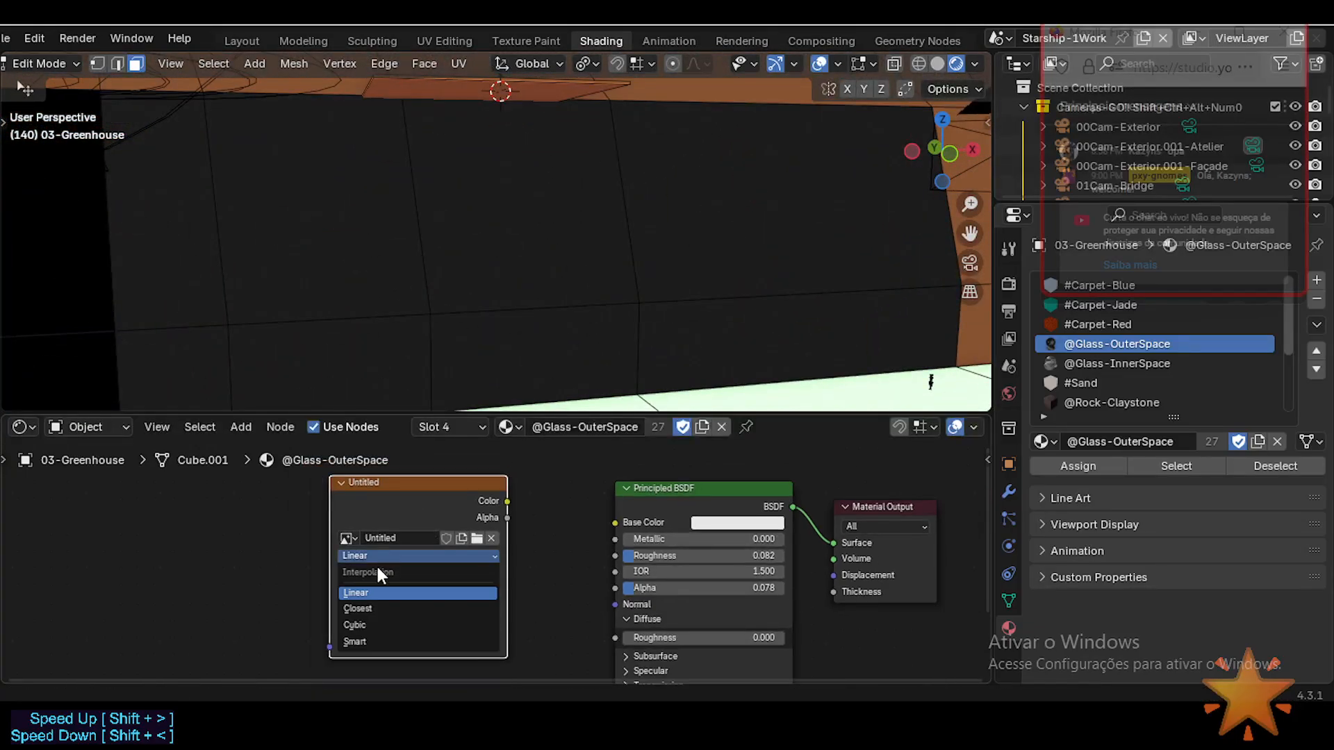
{"action": "left_click", "coordinate": [380, 608]}
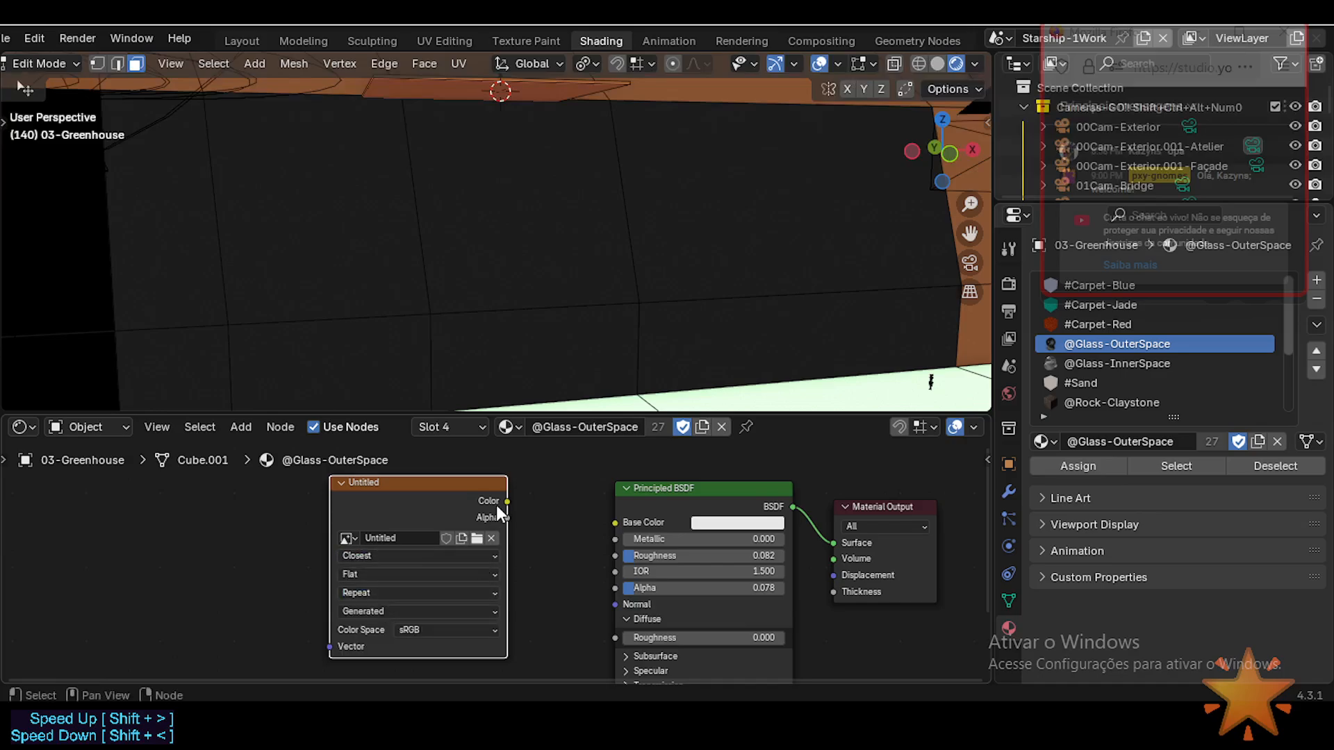
{"action": "key", "text": "x"}
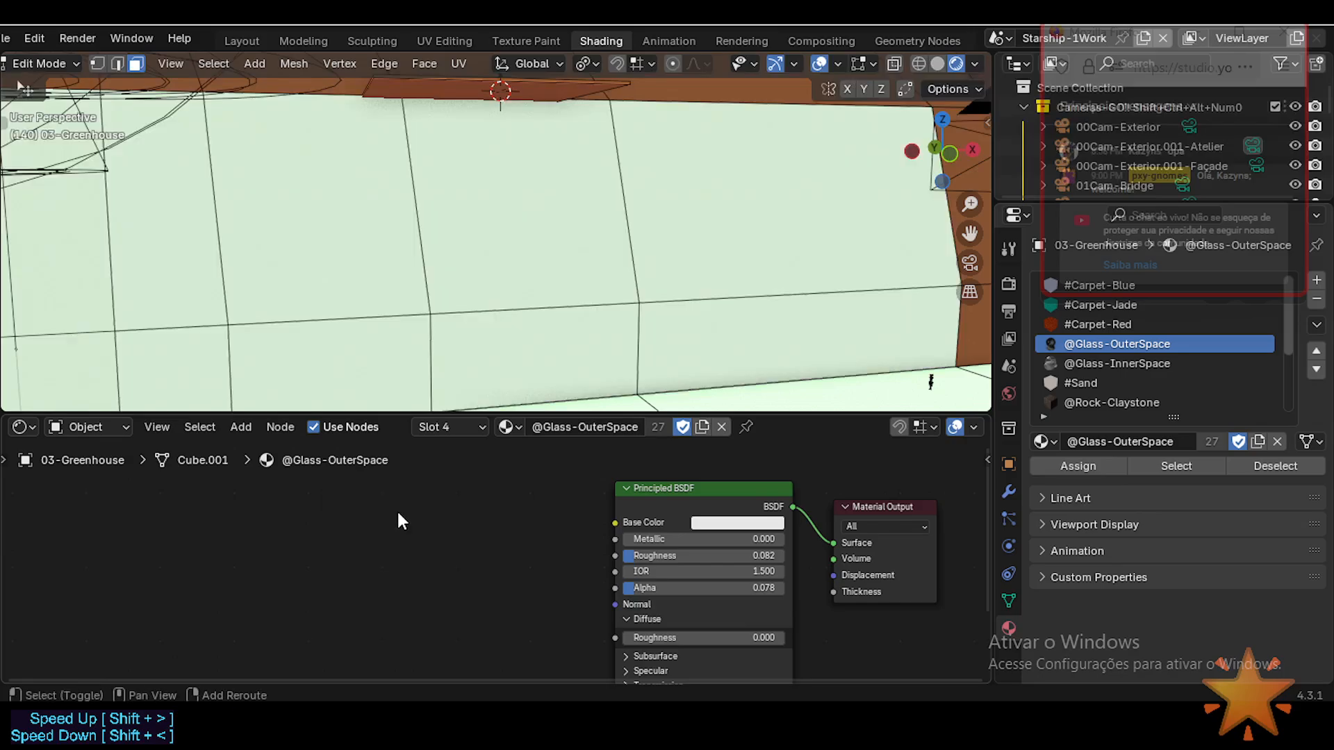
Add a new Image Texture node with a blank 1024 x 1024 px image, Alpha enabled and colour #00000000.
{"action": "key", "text": "shift+a"}
{"action": "mouse_move", "coordinate": [381, 590]}
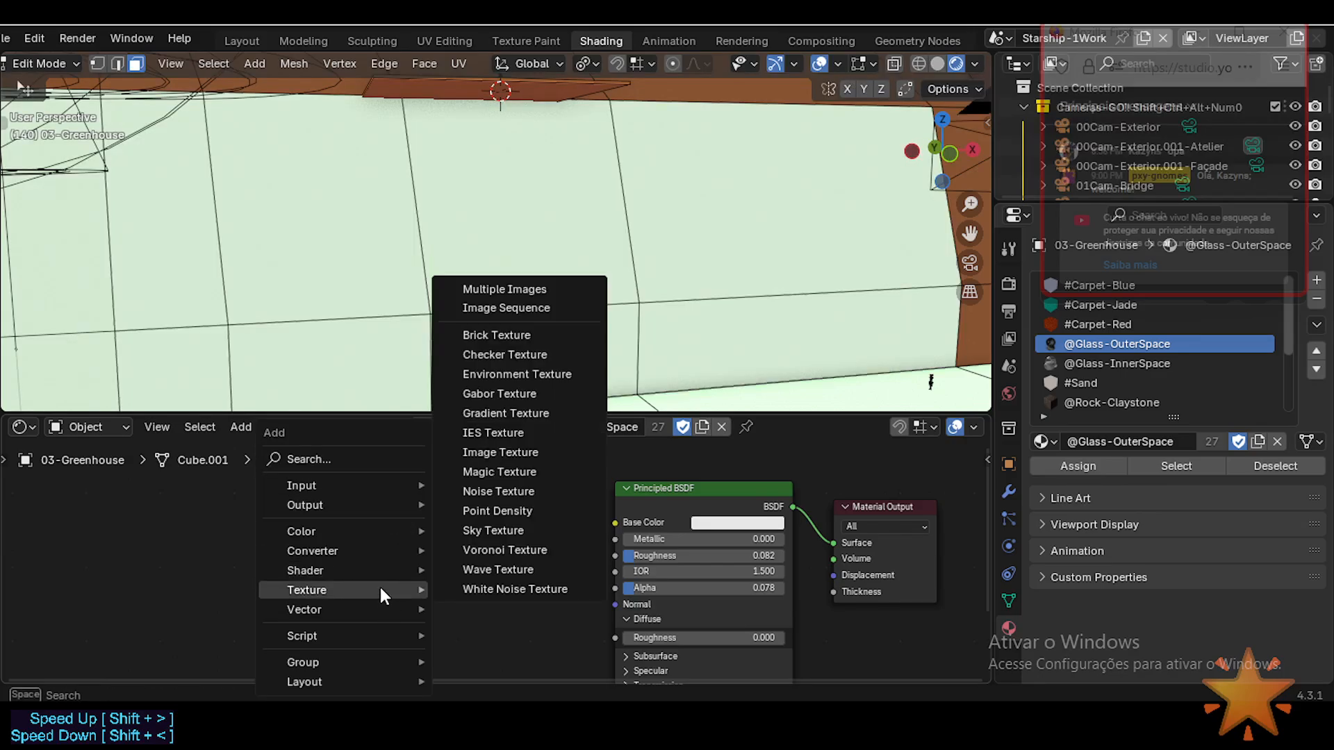
{"action": "left_click", "coordinate": [519, 452]}
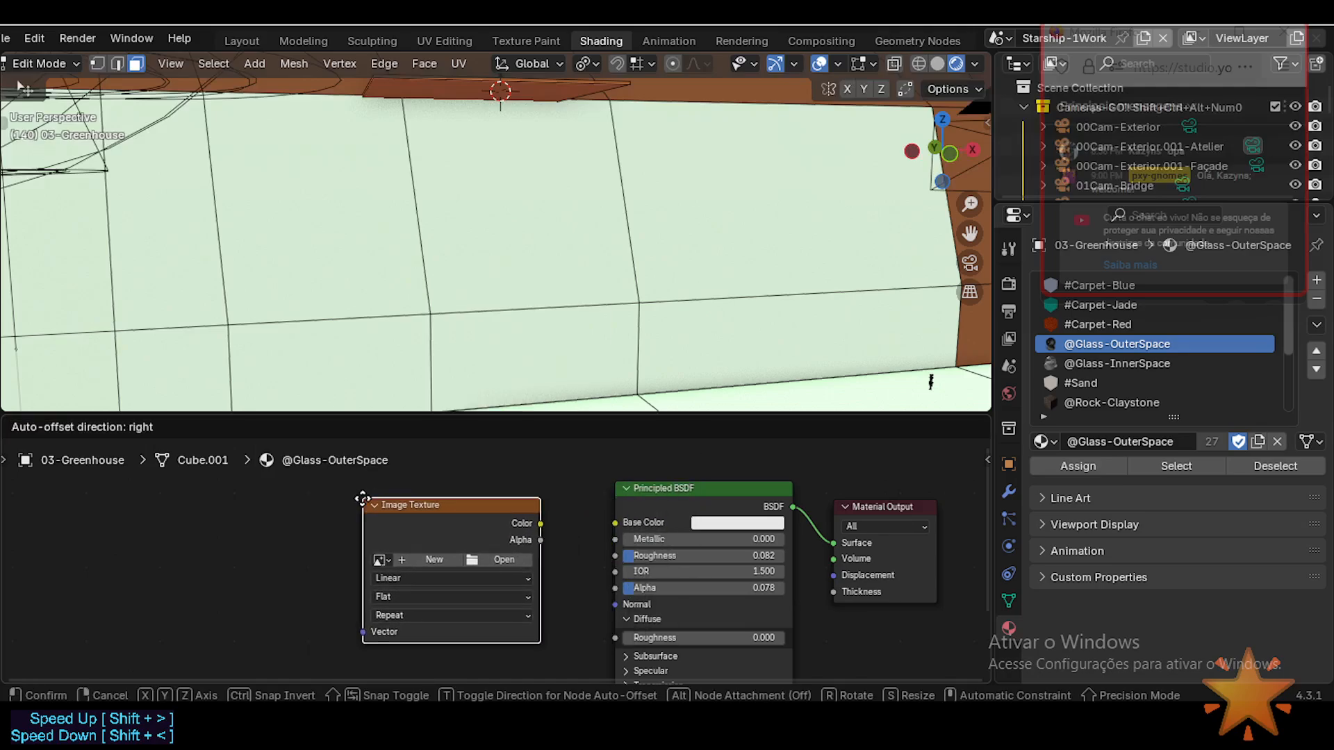
{"action": "left_click", "coordinate": [388, 537]}
{"action": "left_click", "coordinate": [411, 550]}
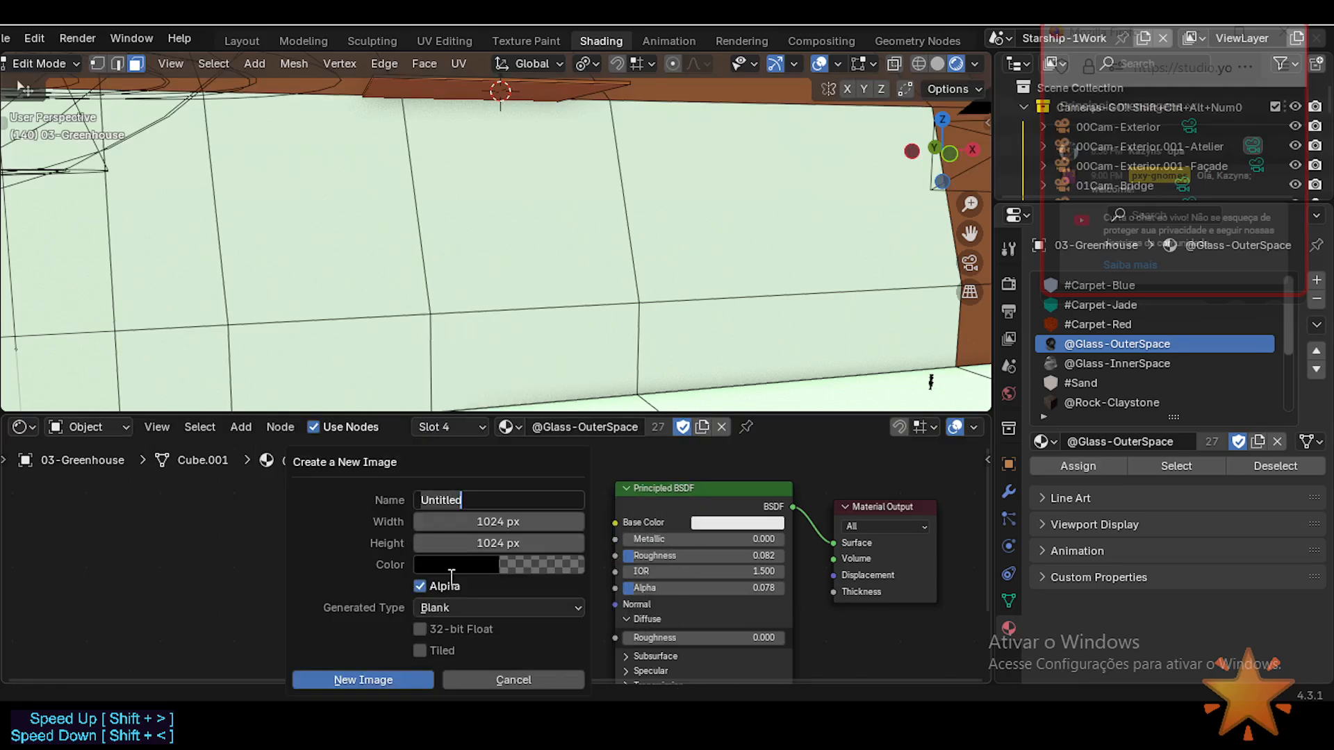
{"action": "left_click", "coordinate": [439, 609]}
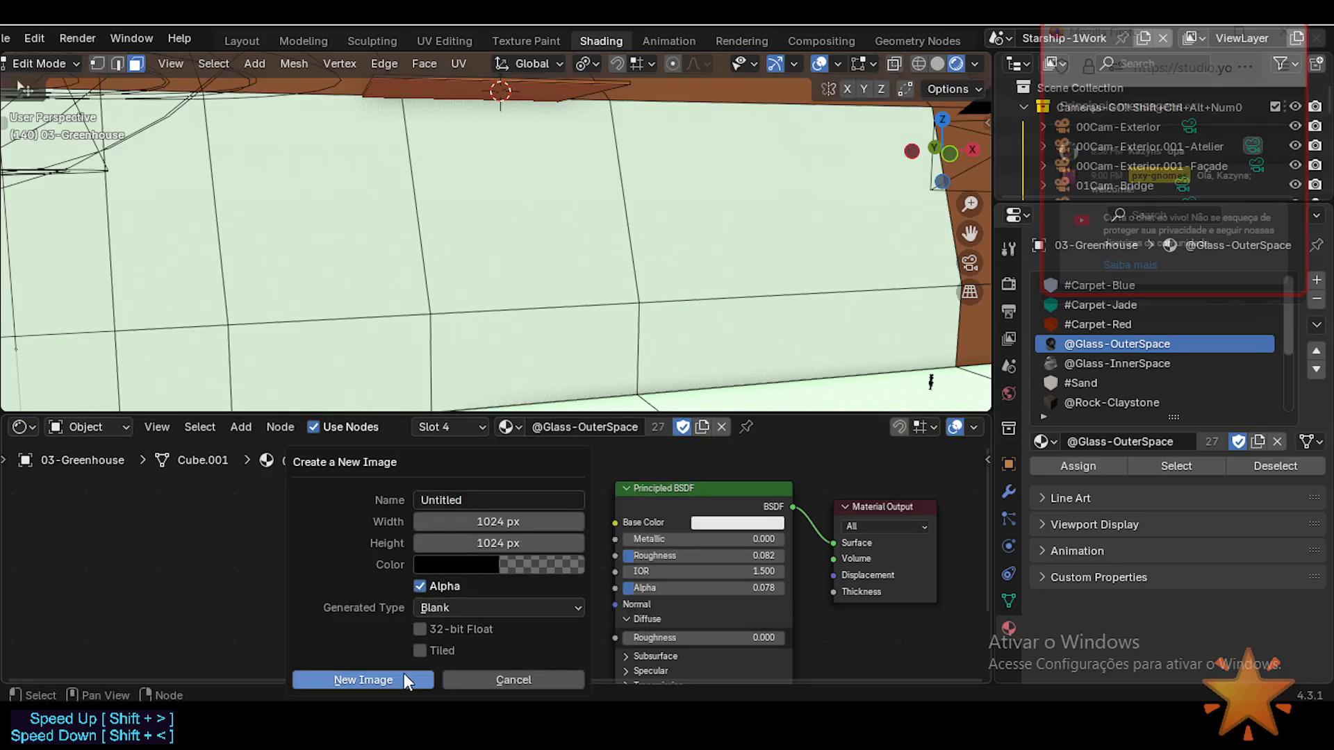
{"action": "left_click", "coordinate": [508, 564]}
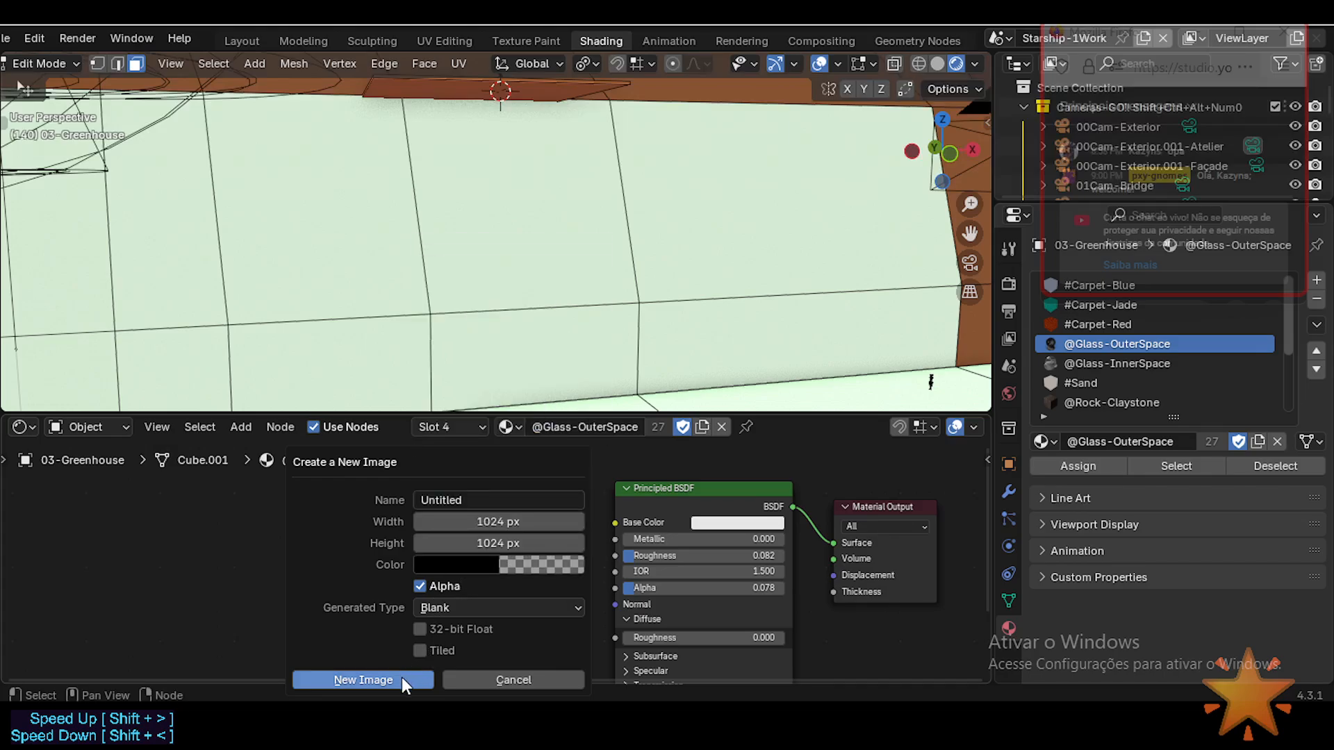
{"action": "left_click", "coordinate": [487, 566]}
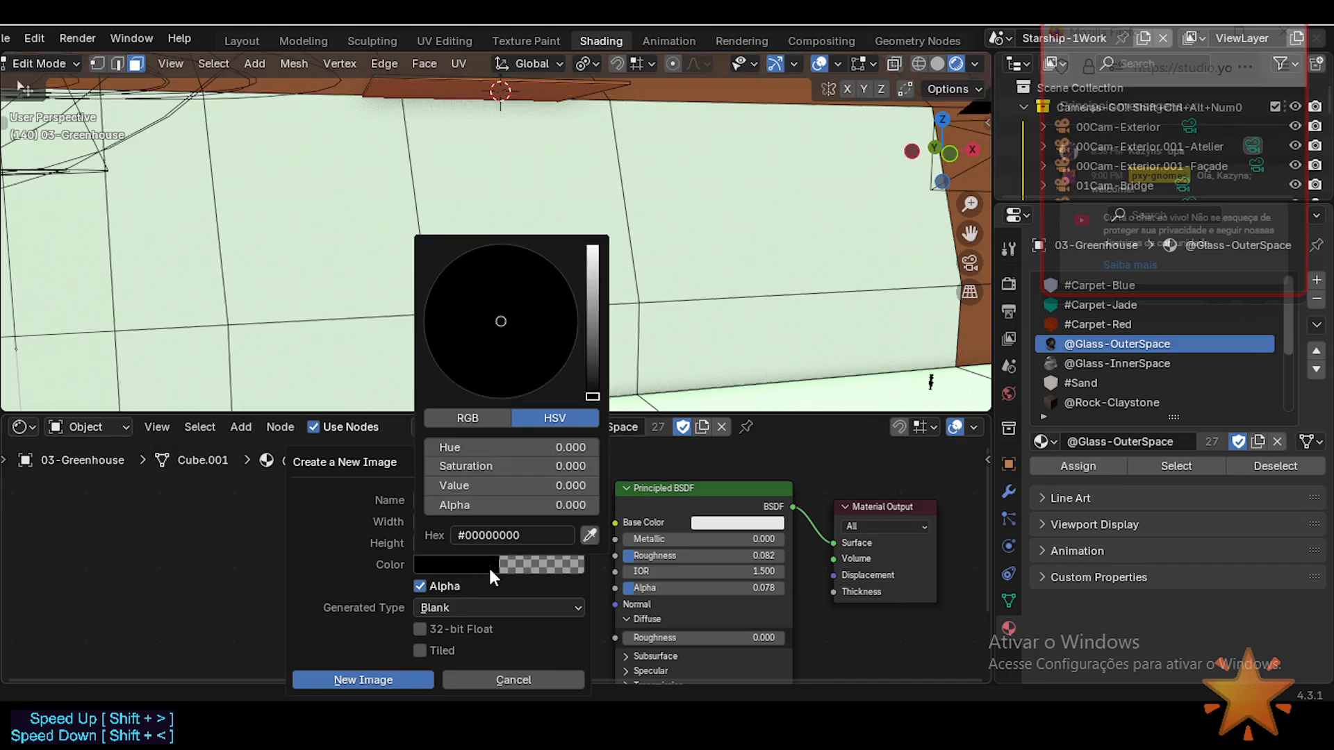
{"action": "left_click", "coordinate": [414, 677]}
Walk back and forth through the greenhouse in Rendered shading to examine the transparency of its glass walls.
{"action": "key", "text": "shift+grave"}
{"action": "left_click", "coordinate": [496, 231]}
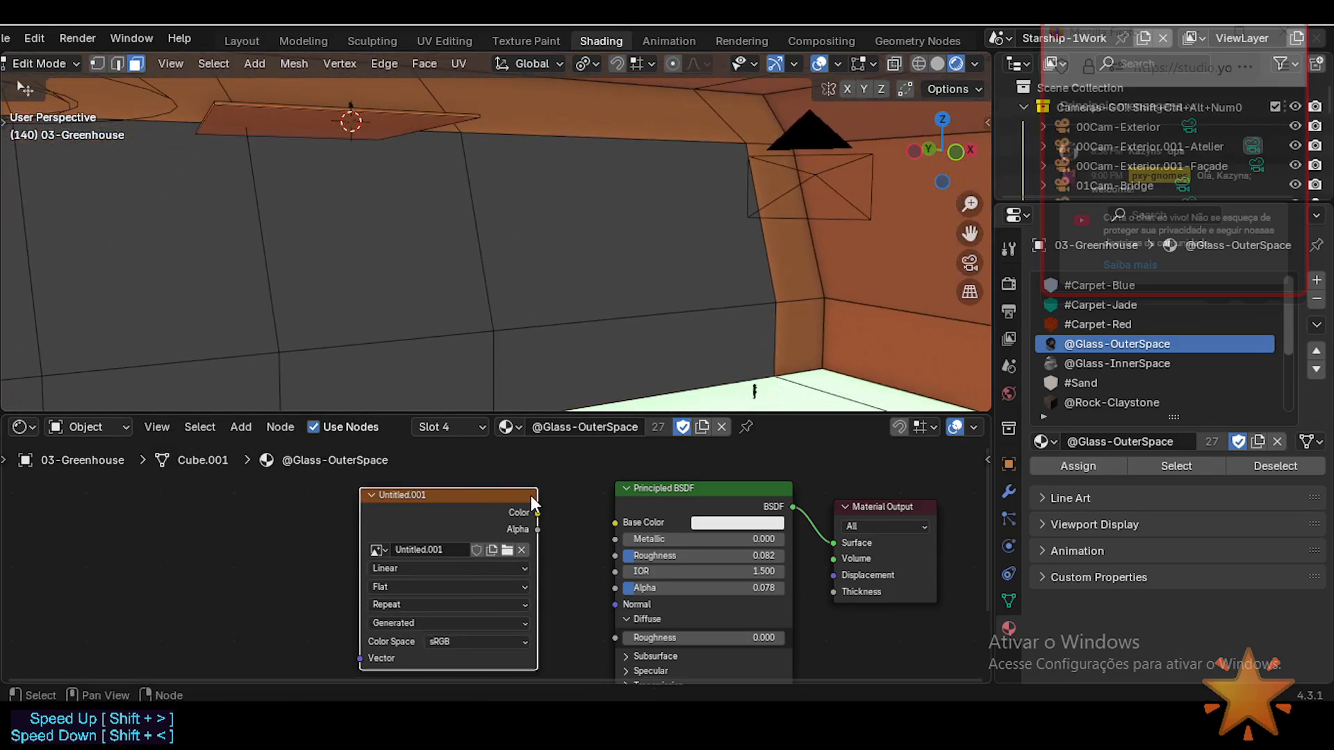
{"action": "left_click_drag", "start_coordinate": [503, 511], "coordinate": [494, 515]}
{"action": "key", "text": "shift+grave"}
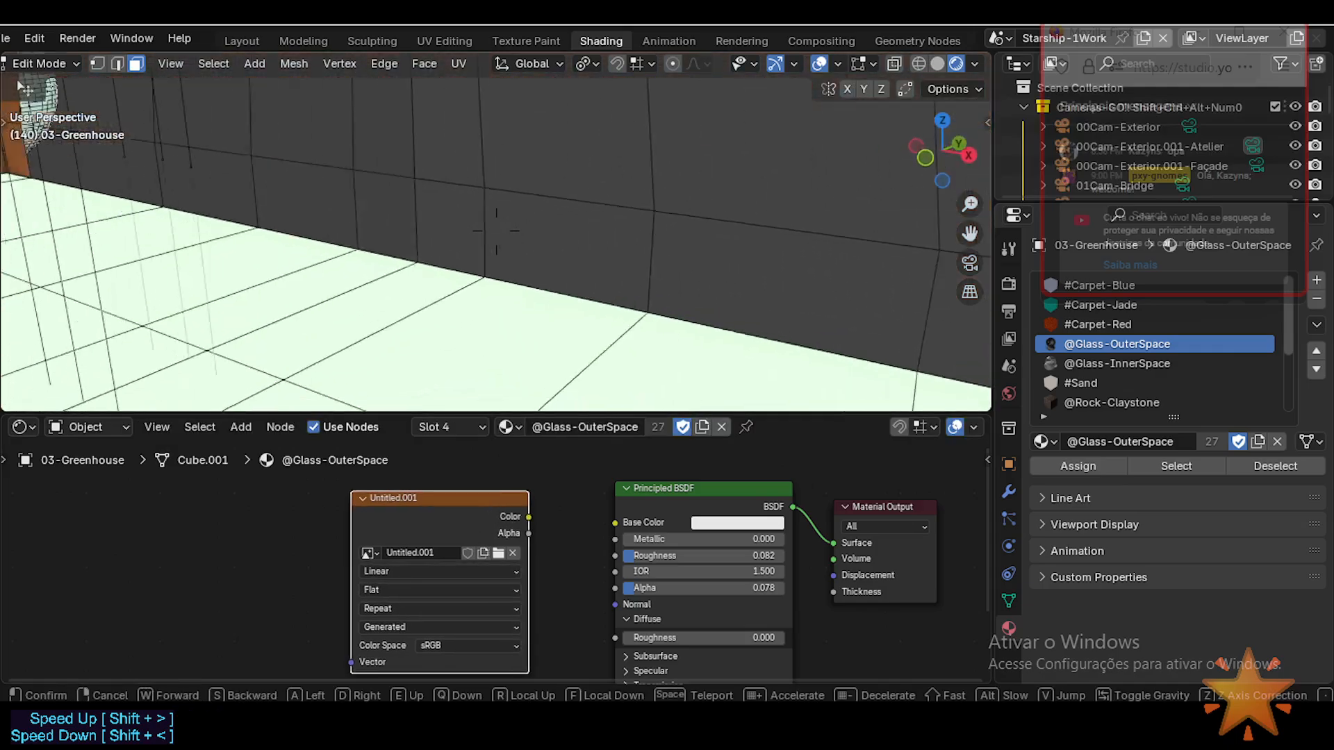
{"action": "key", "text": "s"}
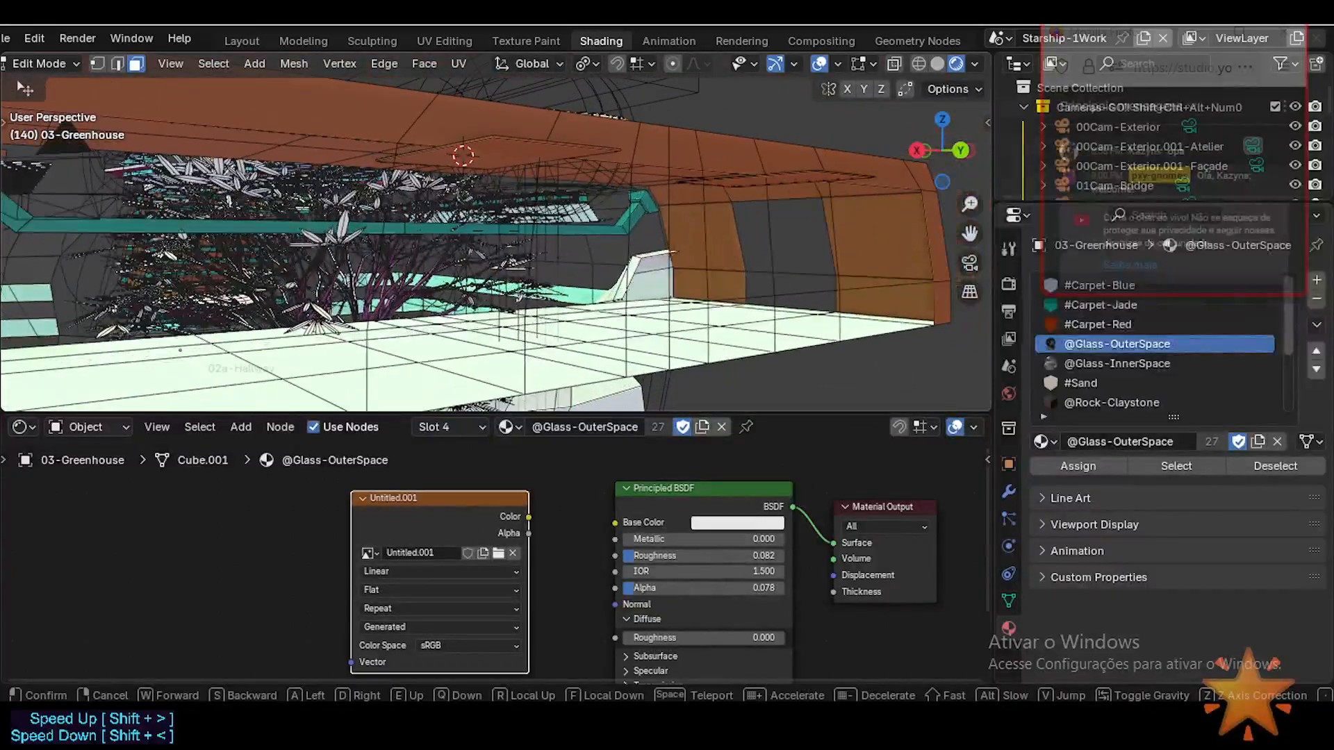
{"action": "key", "text": "w"}
{"action": "left_click", "coordinate": [557, 223]}
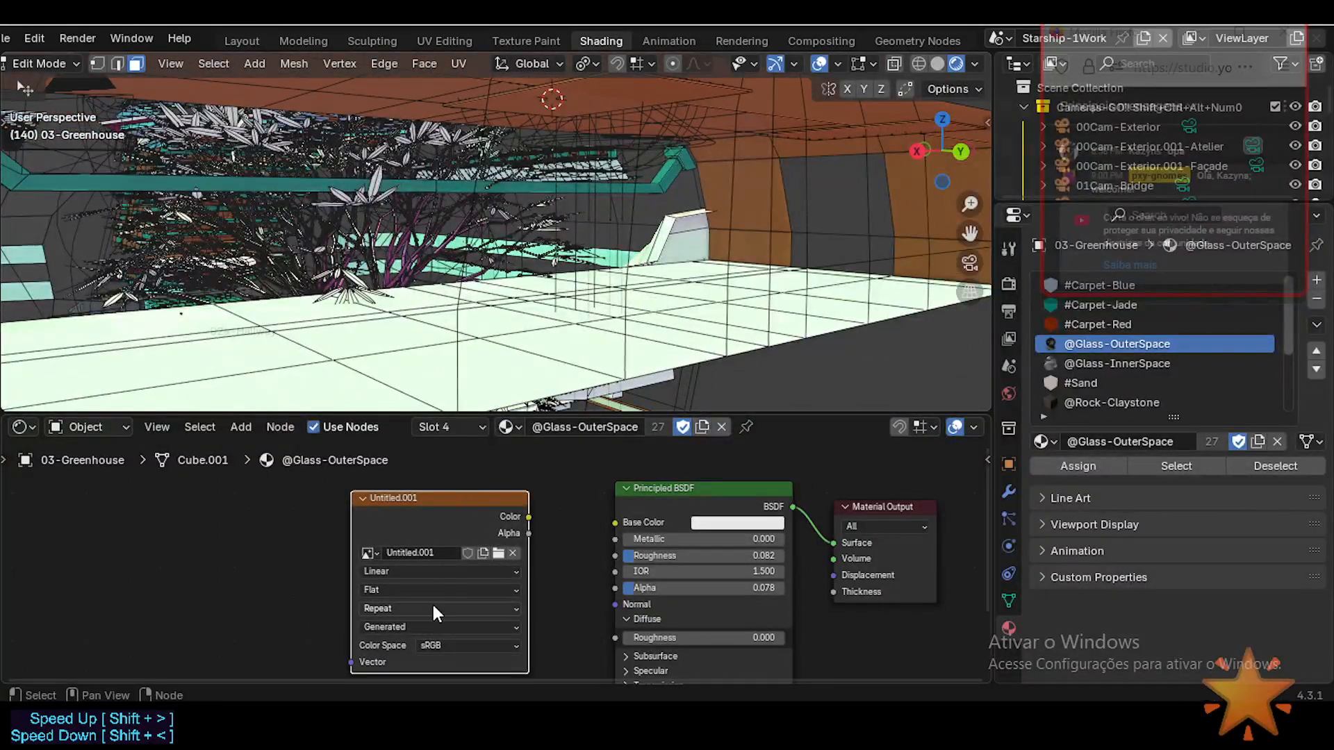
{"action": "left_click", "coordinate": [415, 625]}
{"action": "left_click", "coordinate": [414, 625]}
{"action": "left_click", "coordinate": [414, 625]}
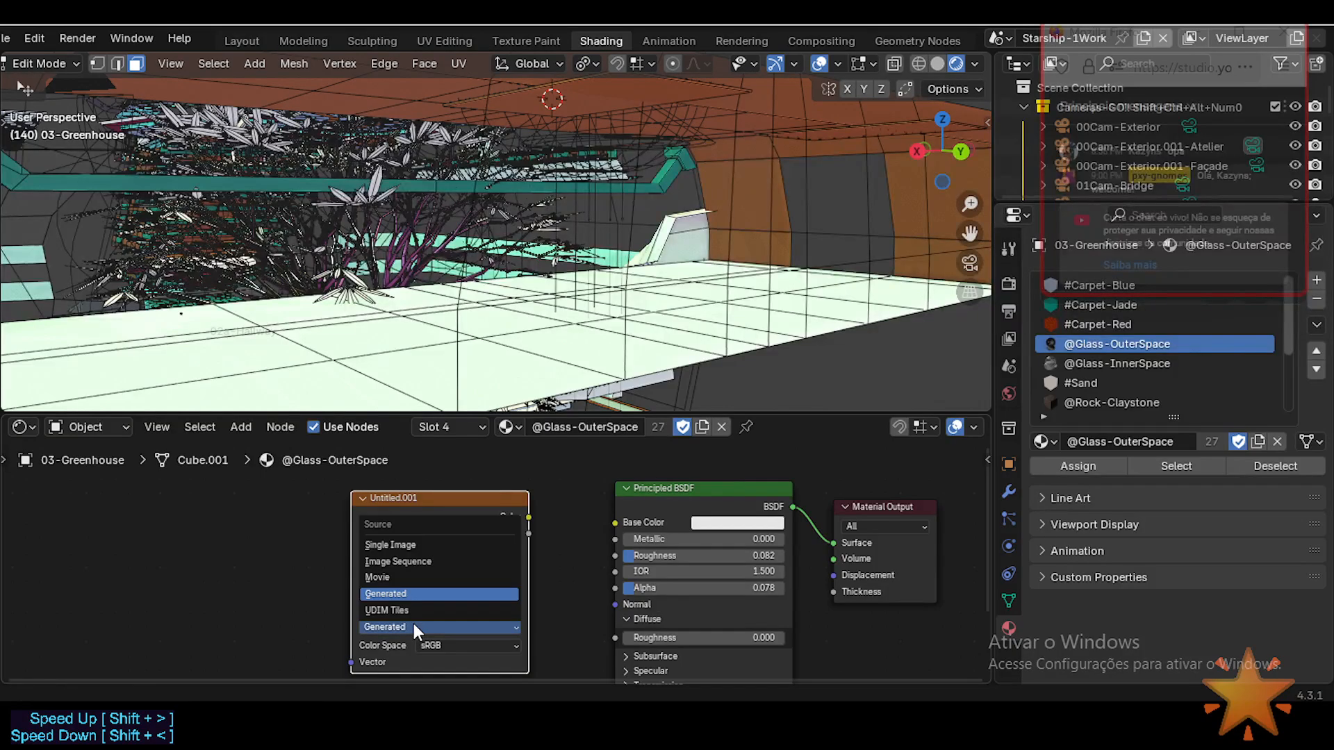
{"action": "left_click", "coordinate": [414, 625]}
{"action": "left_click", "coordinate": [407, 572]}
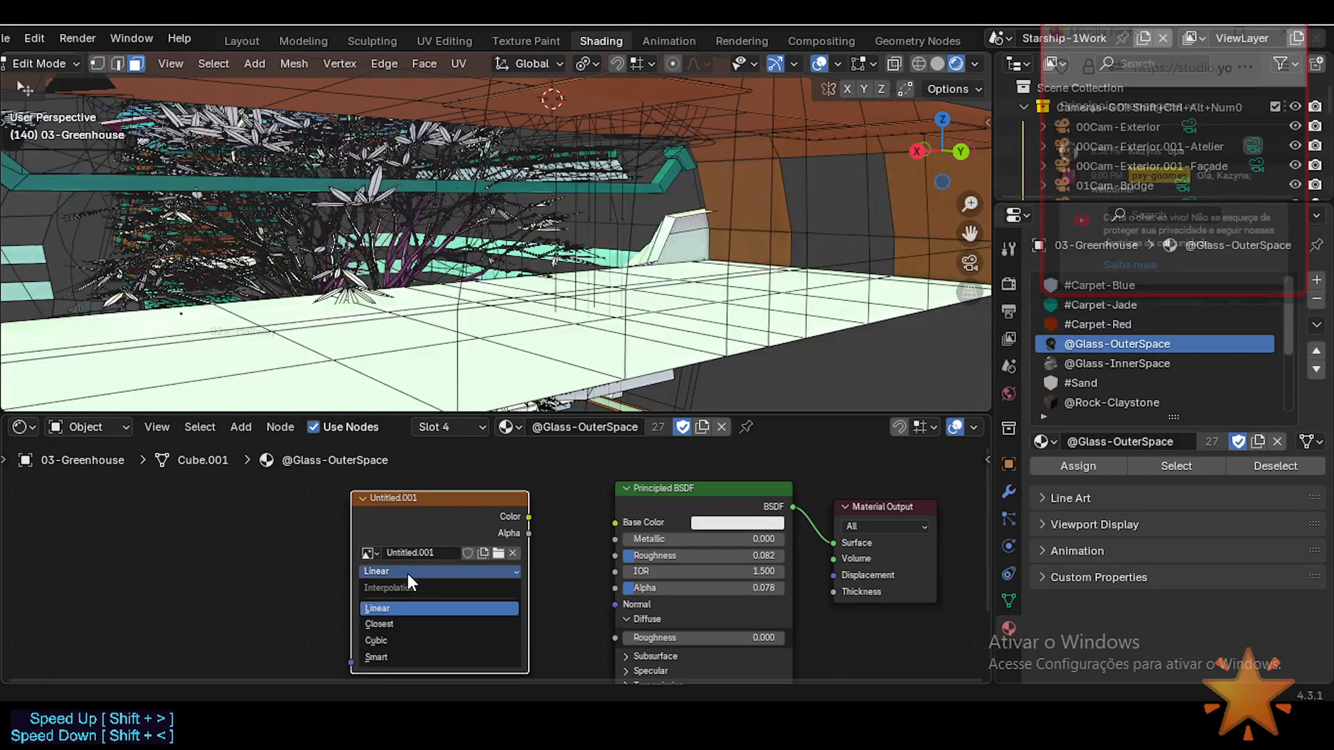
{"action": "left_click", "coordinate": [409, 567]}
Move the Untitled.001 image texture node slightly closer to the Principled BSDF, and split the shader editor into two side-by-side areas.
{"action": "left_click_drag", "start_coordinate": [407, 494], "coordinate": [425, 485]}
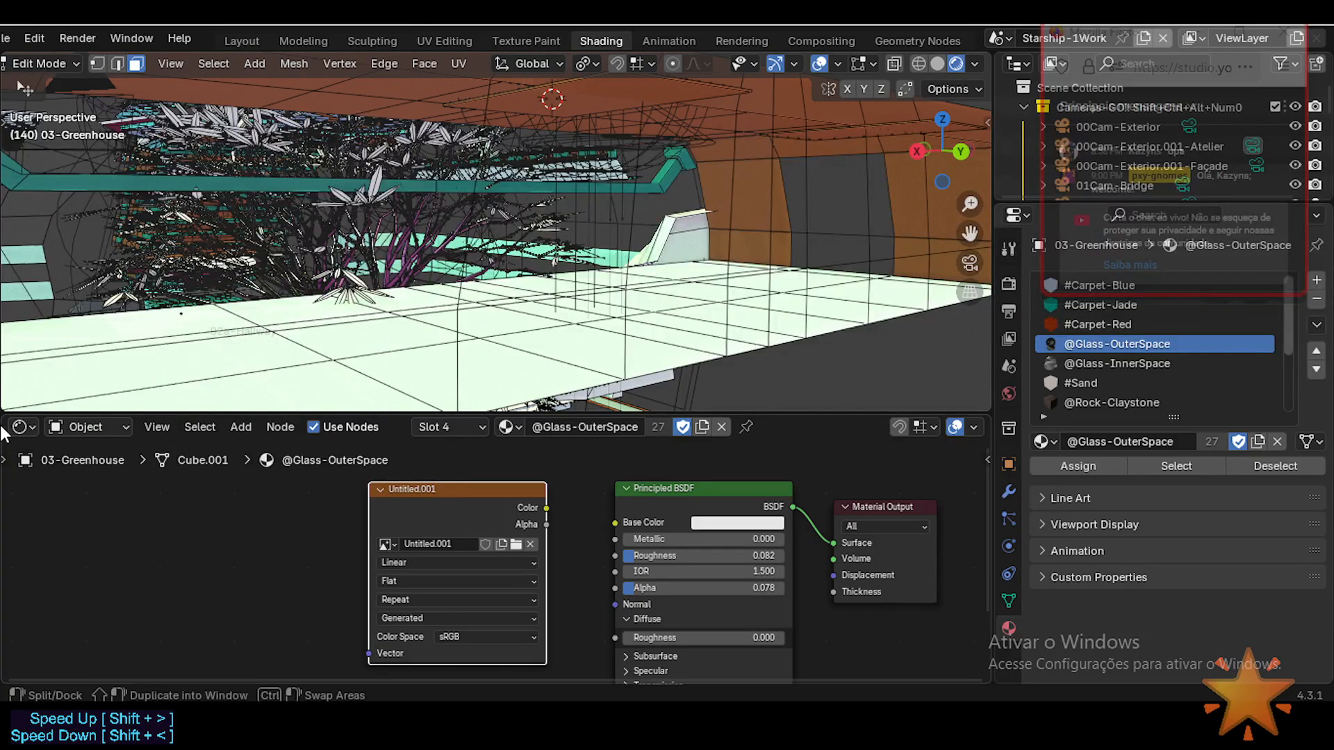
{"action": "left_click_drag", "start_coordinate": [5, 419], "coordinate": [344, 431]}
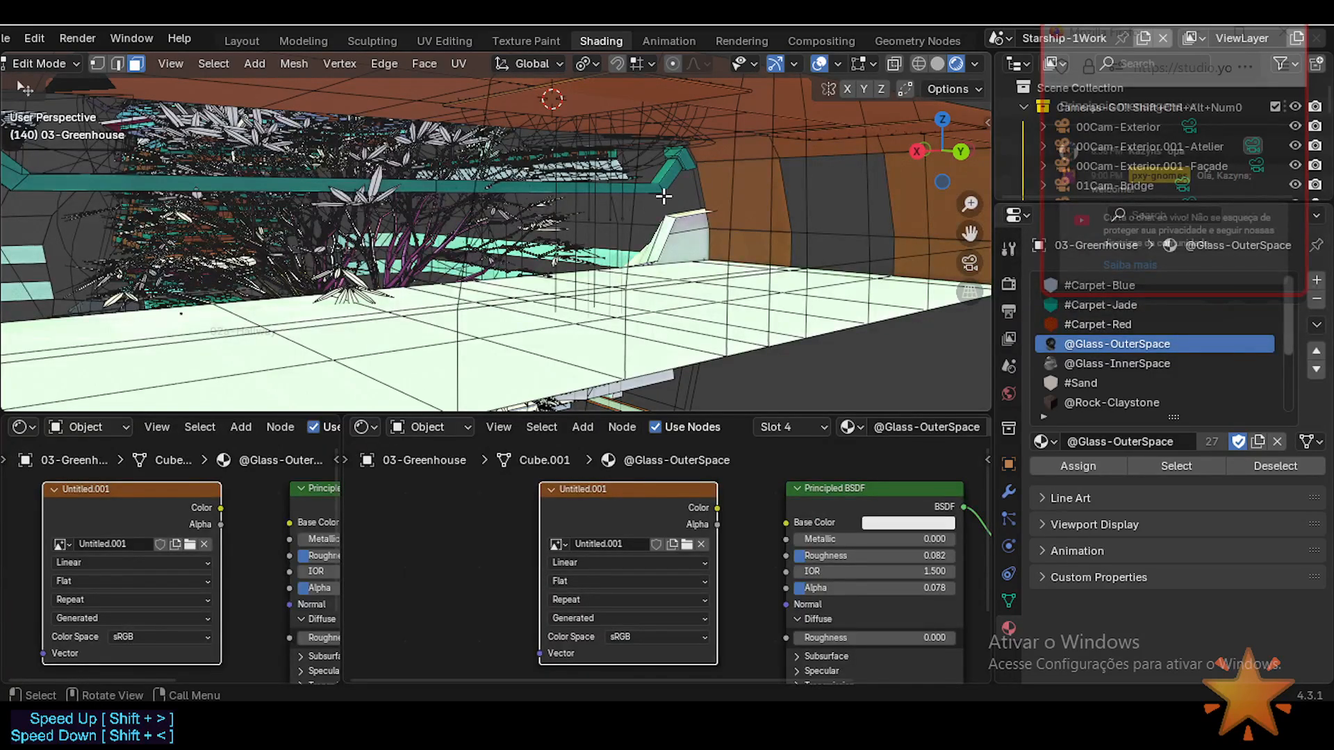
Walk through the greenhouse and its plants in Rendered shading to examine the glass walls and the neighbouring ship structures.
{"action": "key", "text": "shift+grave"}
{"action": "key", "text": "w"}
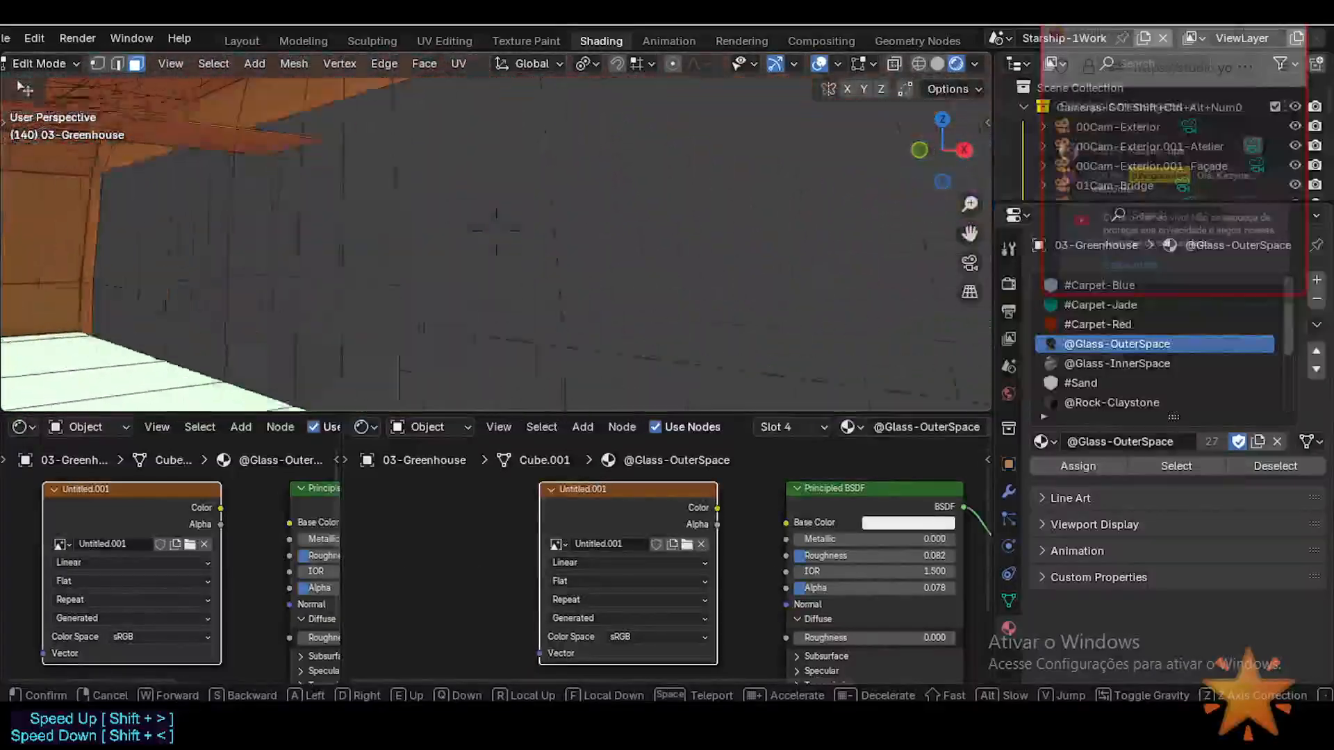
{"action": "key", "text": "s"}
{"action": "key", "text": "w"}
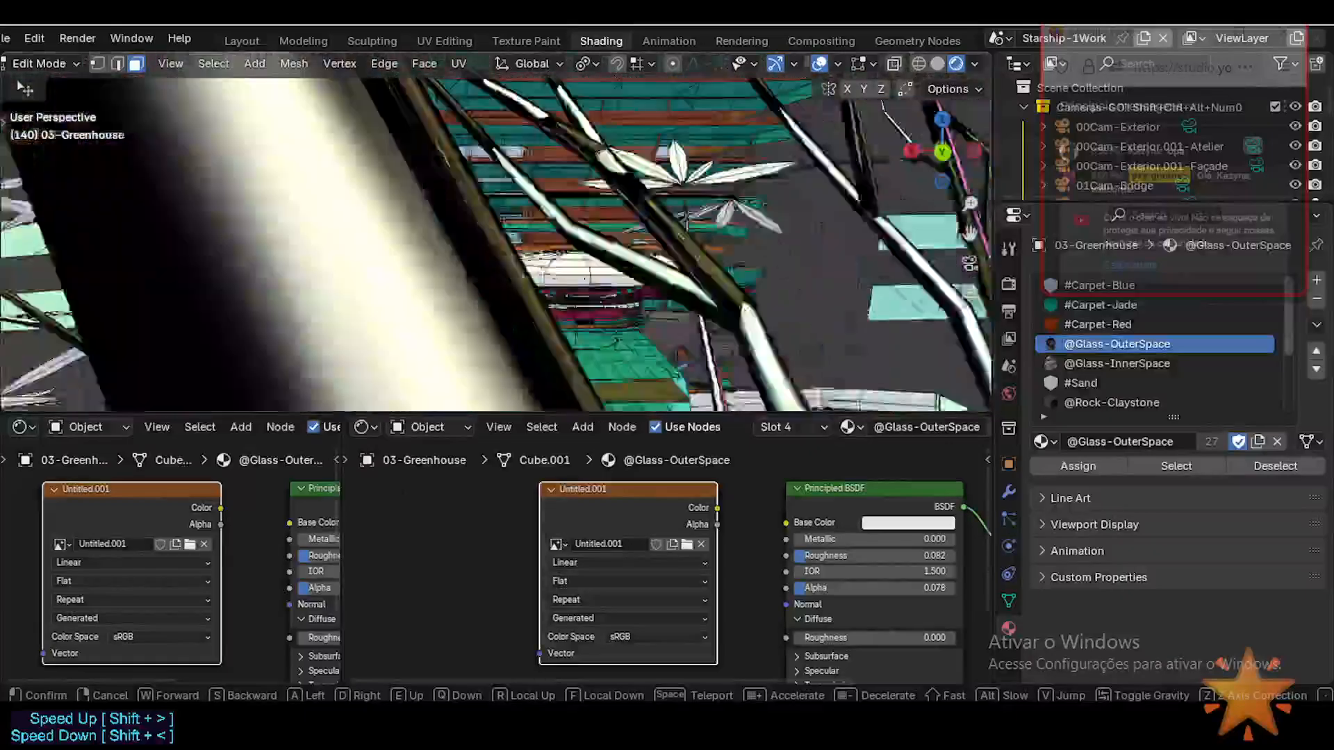
{"action": "left_click", "coordinate": [496, 232]}
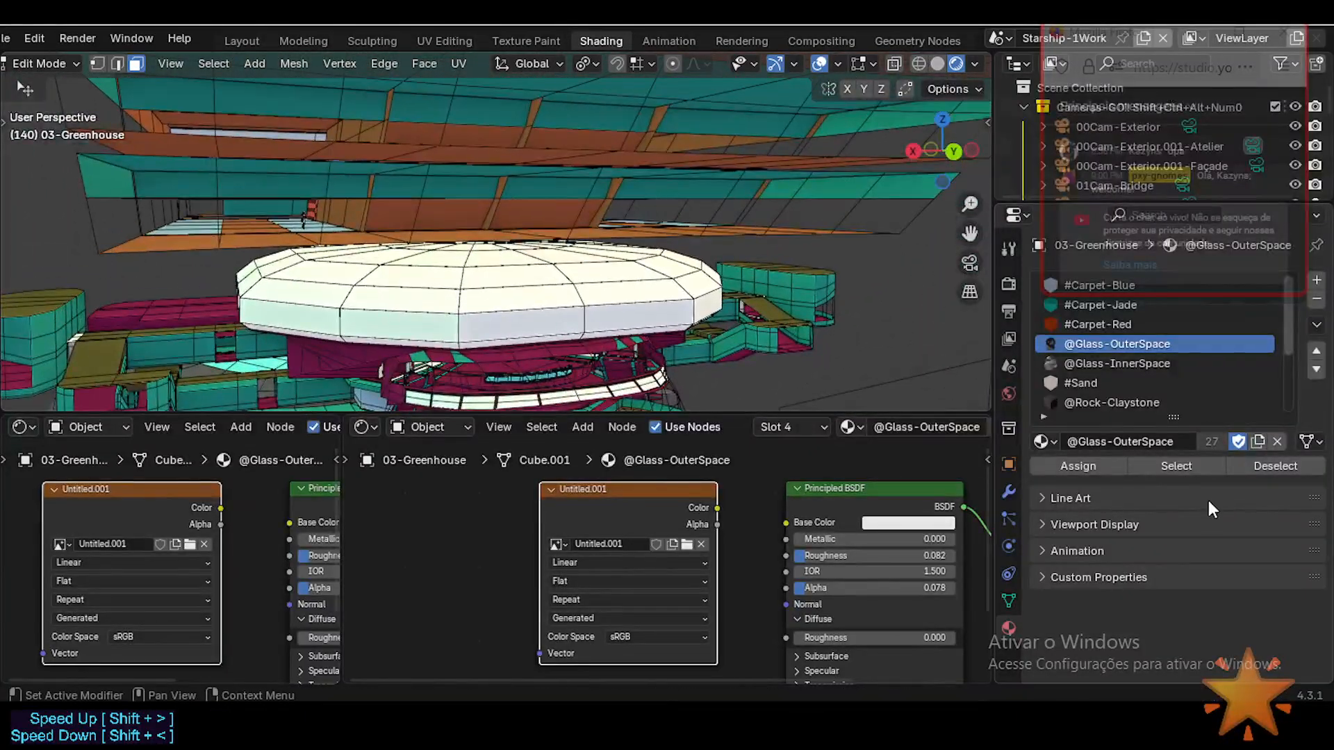
Switch the viewport to Solid shading and show the Face Orientation overlay on the starship.
{"action": "left_click", "coordinate": [938, 64]}
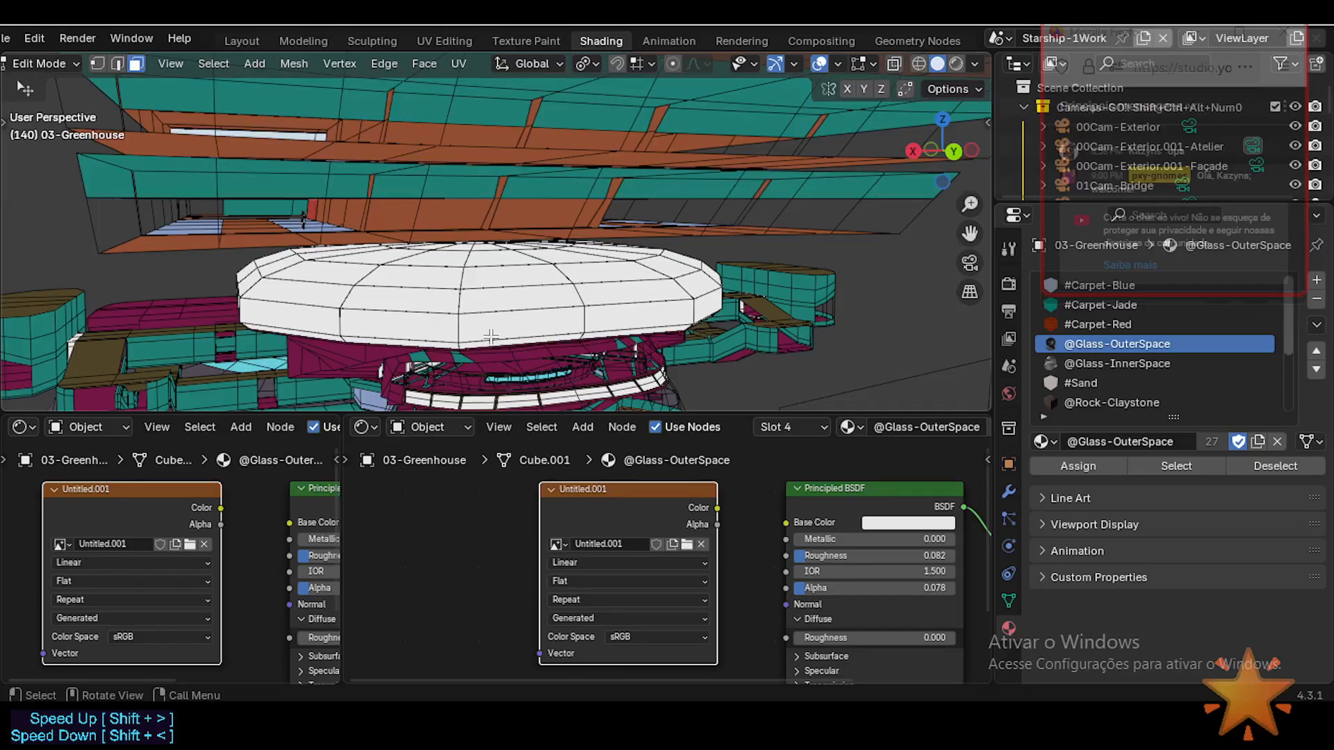
{"action": "key", "text": "ctrl+alt+f"}
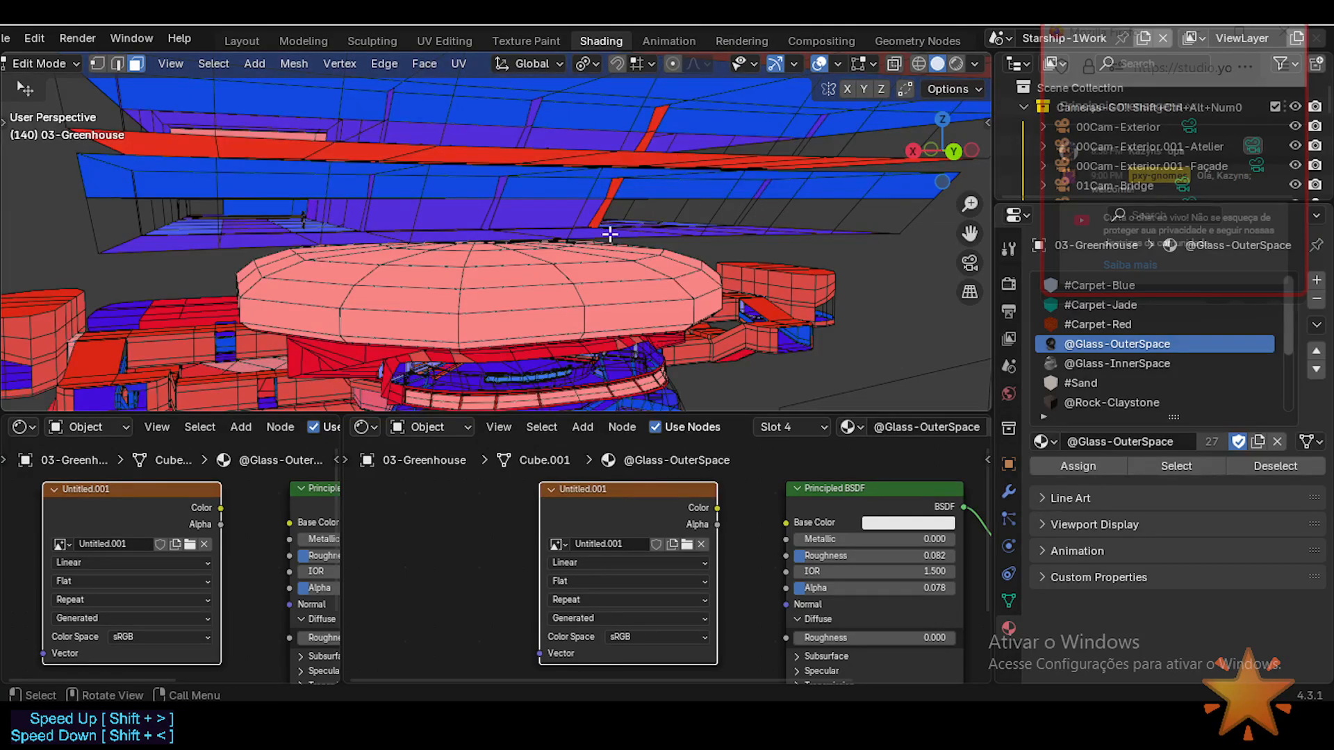
{"action": "left_click", "coordinate": [972, 63]}
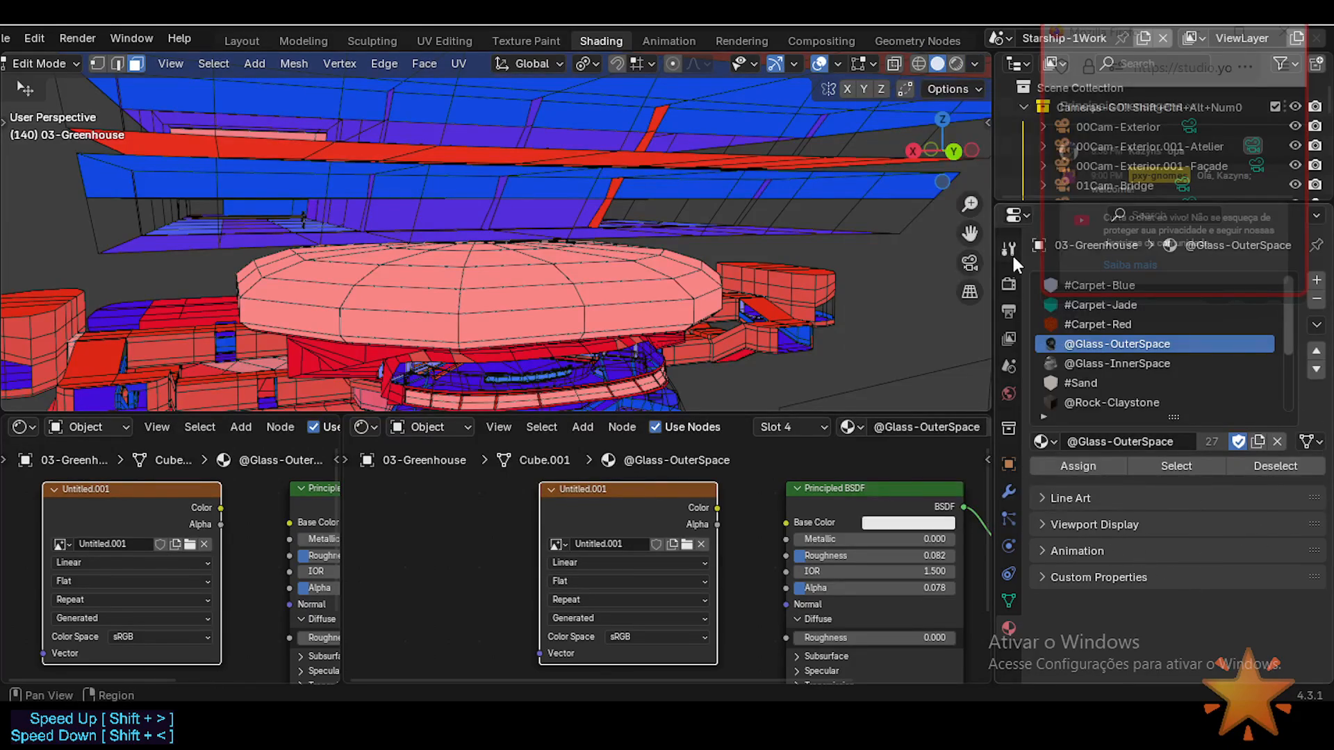
Show the render settings' Color and Options sections, and return the viewport to Rendered shading.
{"action": "left_click", "coordinate": [1008, 284]}
{"action": "scroll", "coordinate": [1108, 656], "scroll_direction": "down", "scroll_amount": 10}
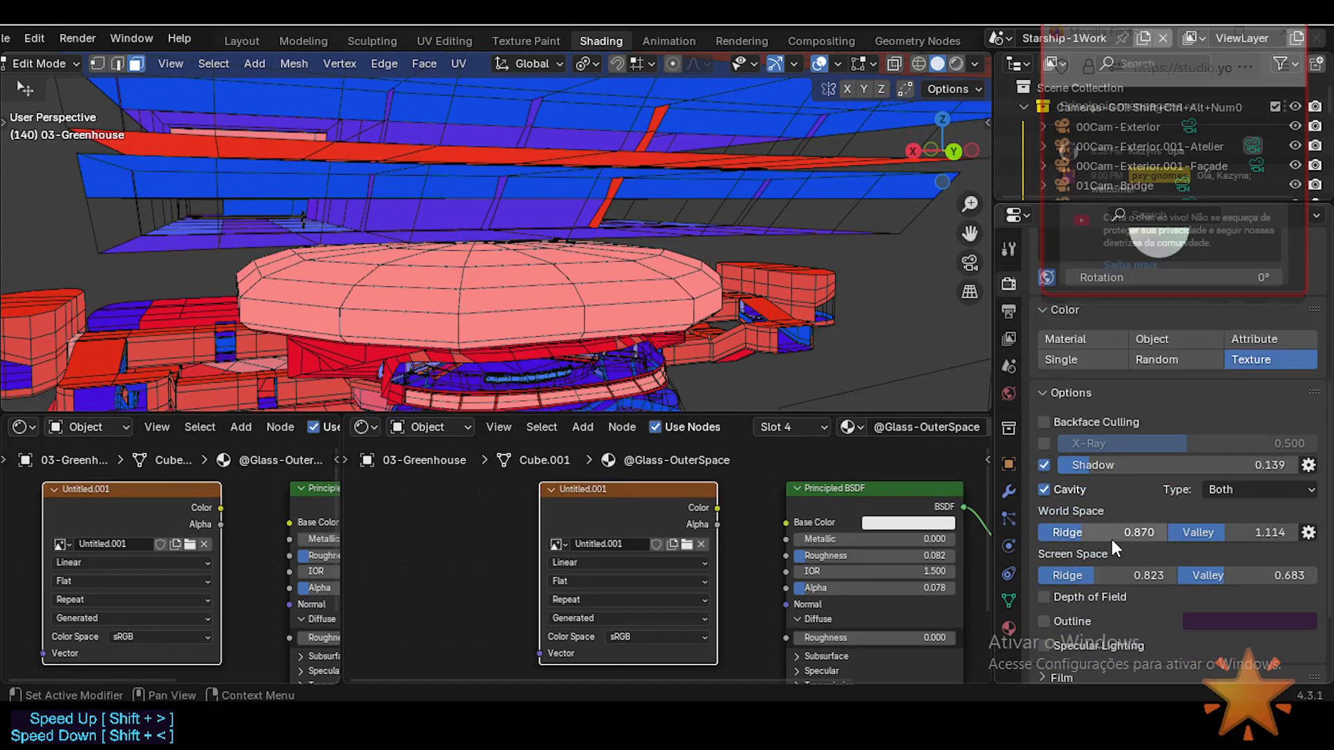
{"action": "scroll", "coordinate": [1069, 539], "scroll_direction": "down", "scroll_amount": 1}
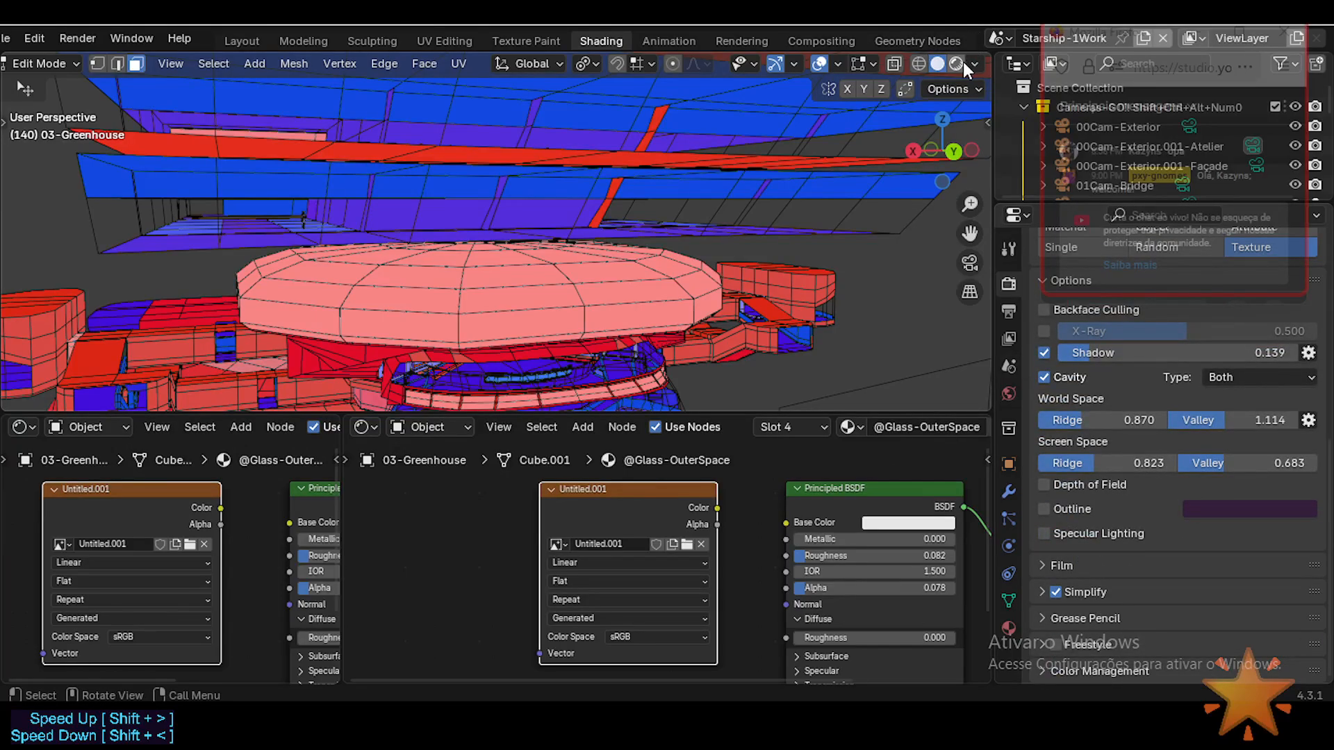
{"action": "left_click", "coordinate": [1047, 533]}
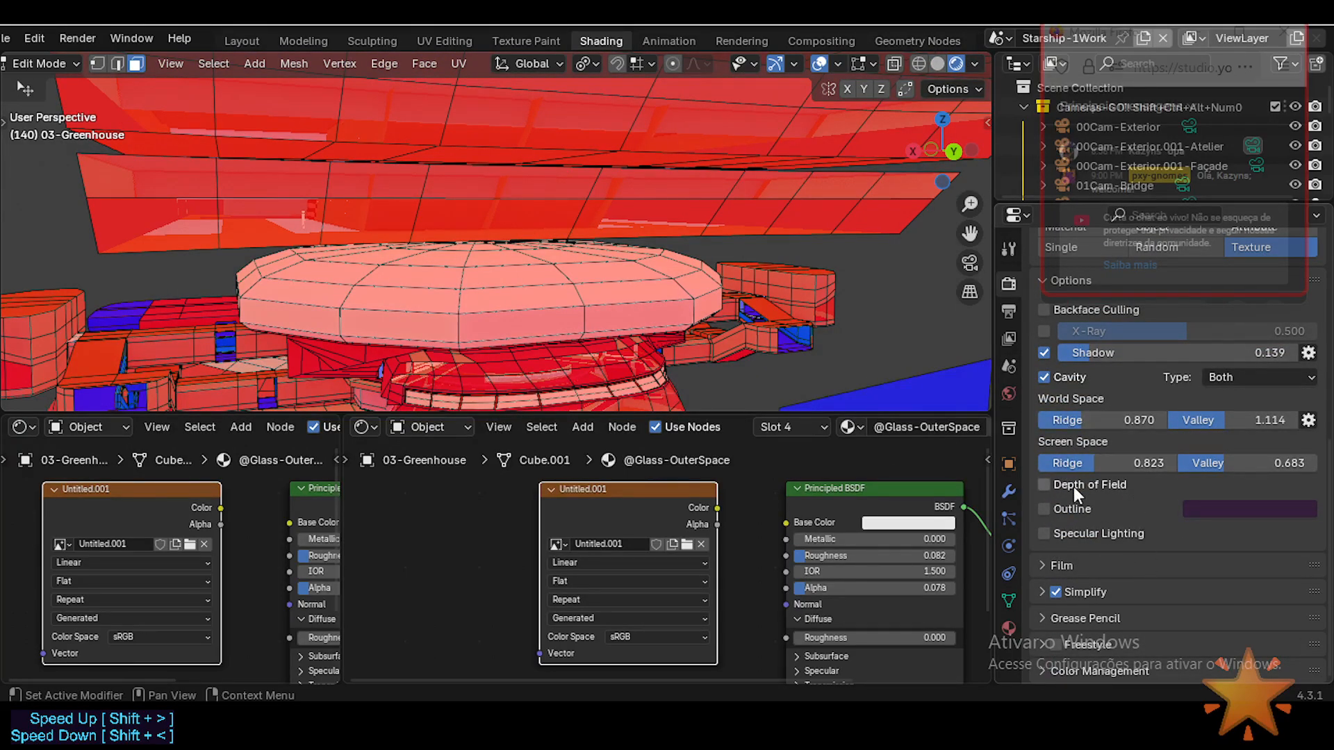
Try Backface Culling in the render options and turn it off again.
{"action": "scroll", "coordinate": [1084, 514], "scroll_direction": "up", "scroll_amount": 4}
{"action": "left_click", "coordinate": [1044, 428]}
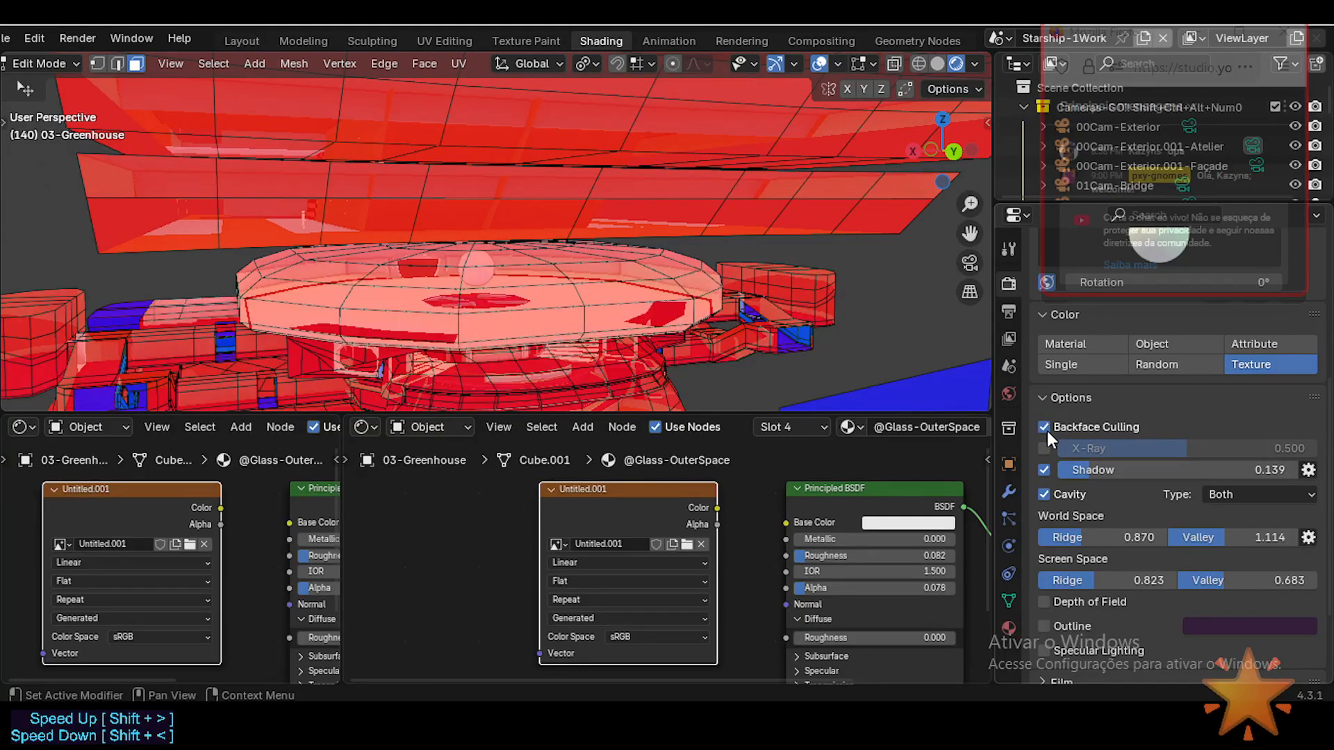
{"action": "left_click", "coordinate": [1048, 431]}
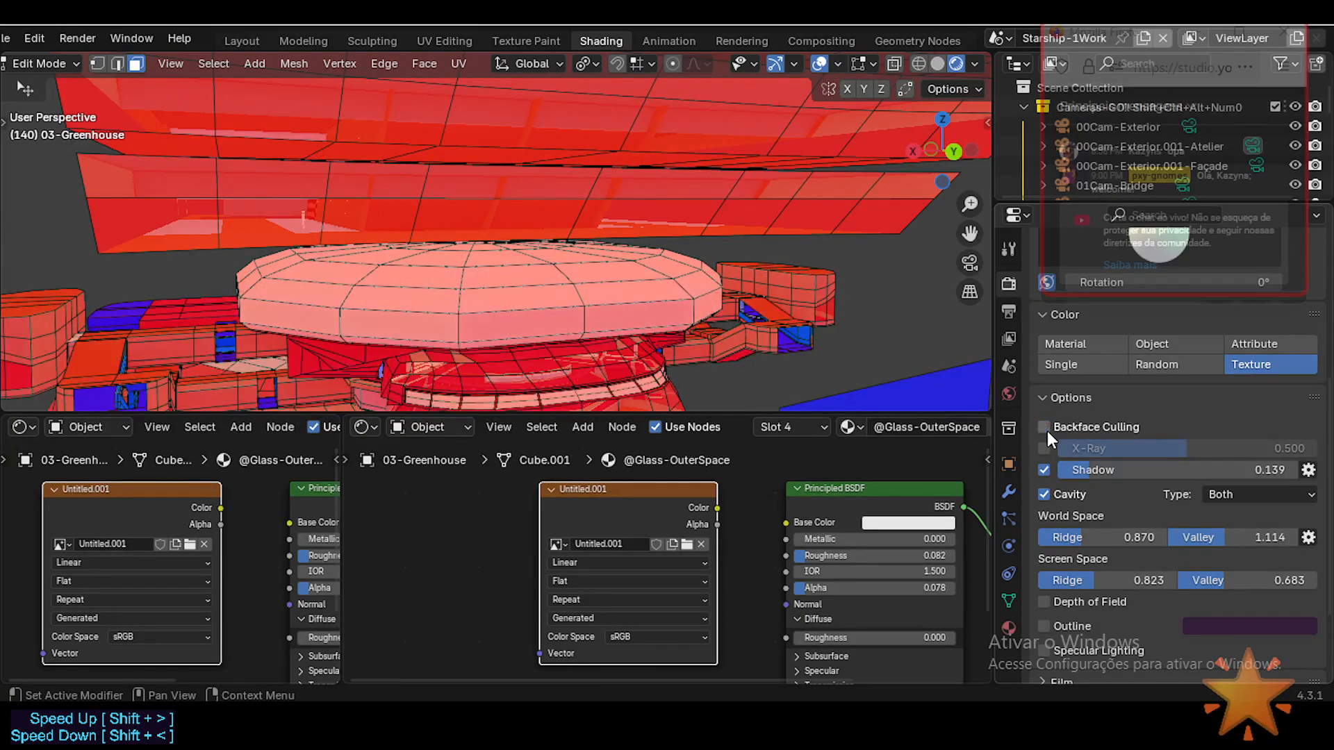
Walk through the greenhouse and adjoining spaces to examine the face orientation of their walls, and hide the Face Orientation overlay.
{"action": "key", "text": "shift+grave"}
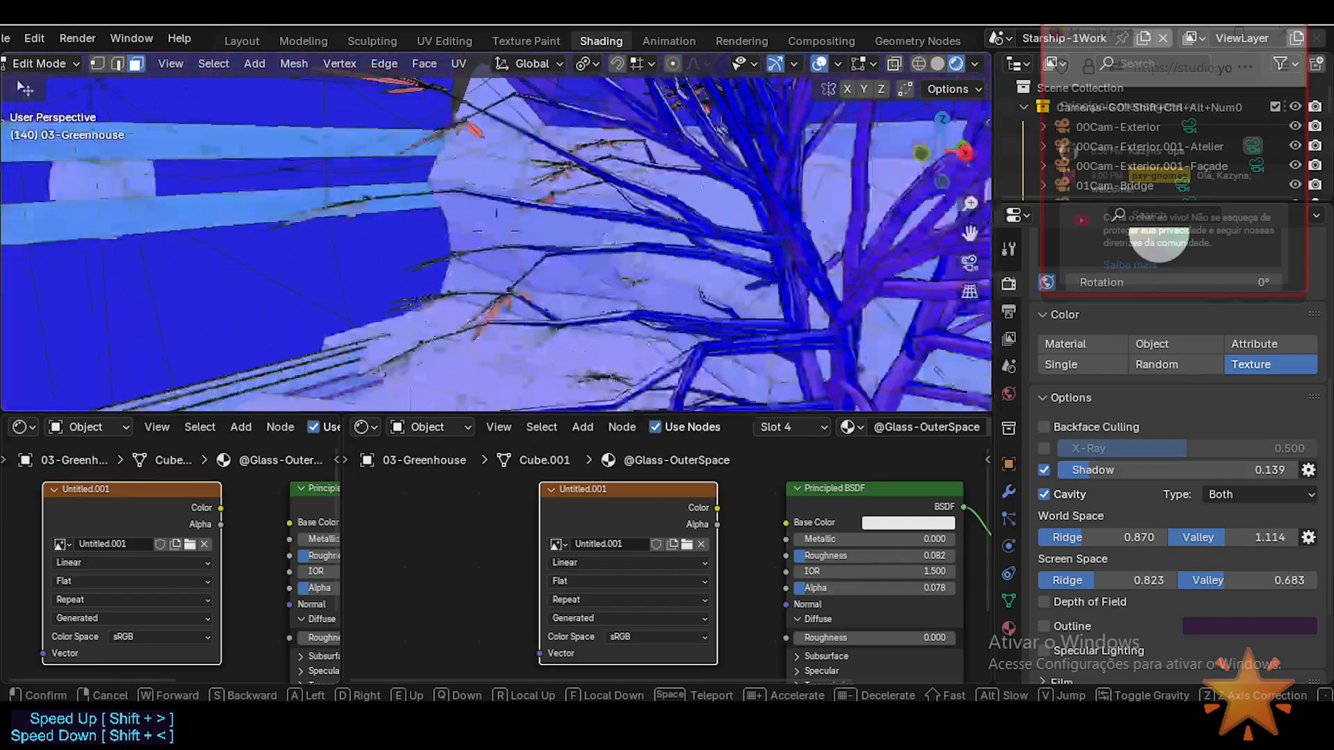
{"action": "key", "text": "w"}
{"action": "key", "text": "w"}
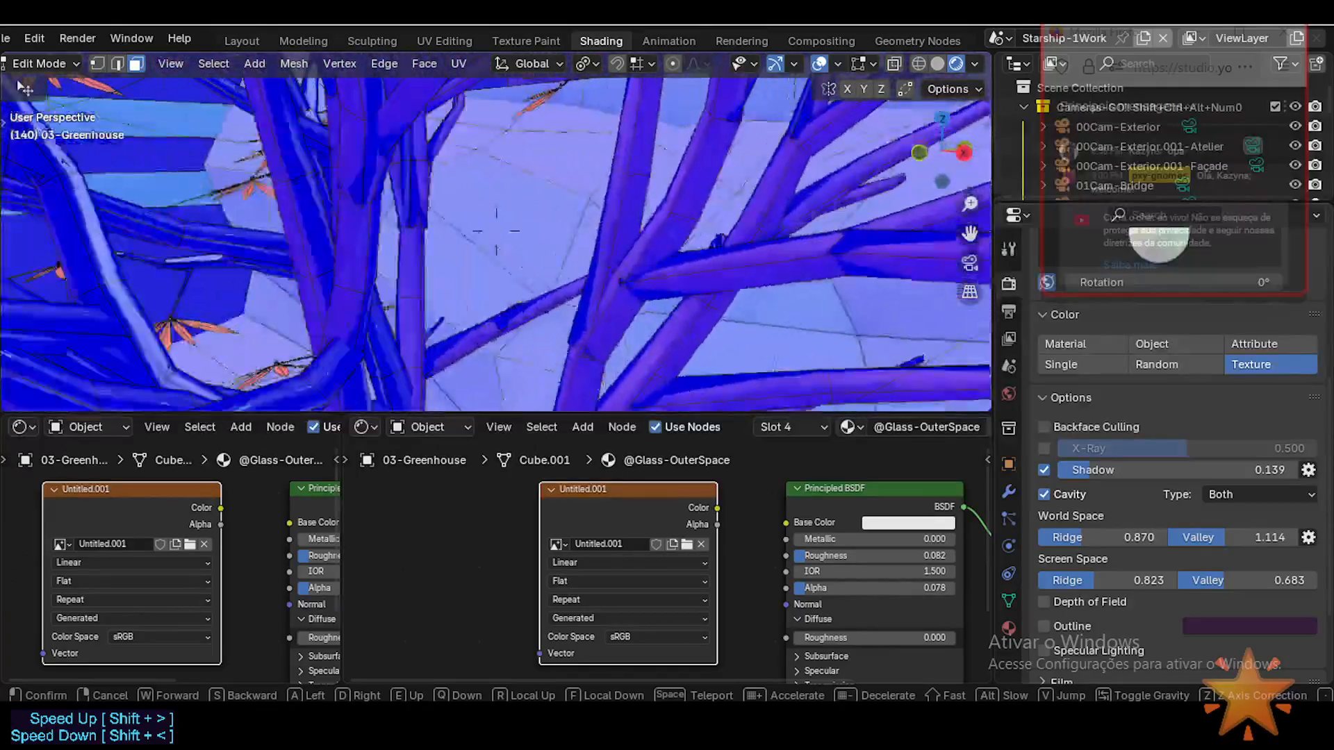
{"action": "key", "text": "w"}
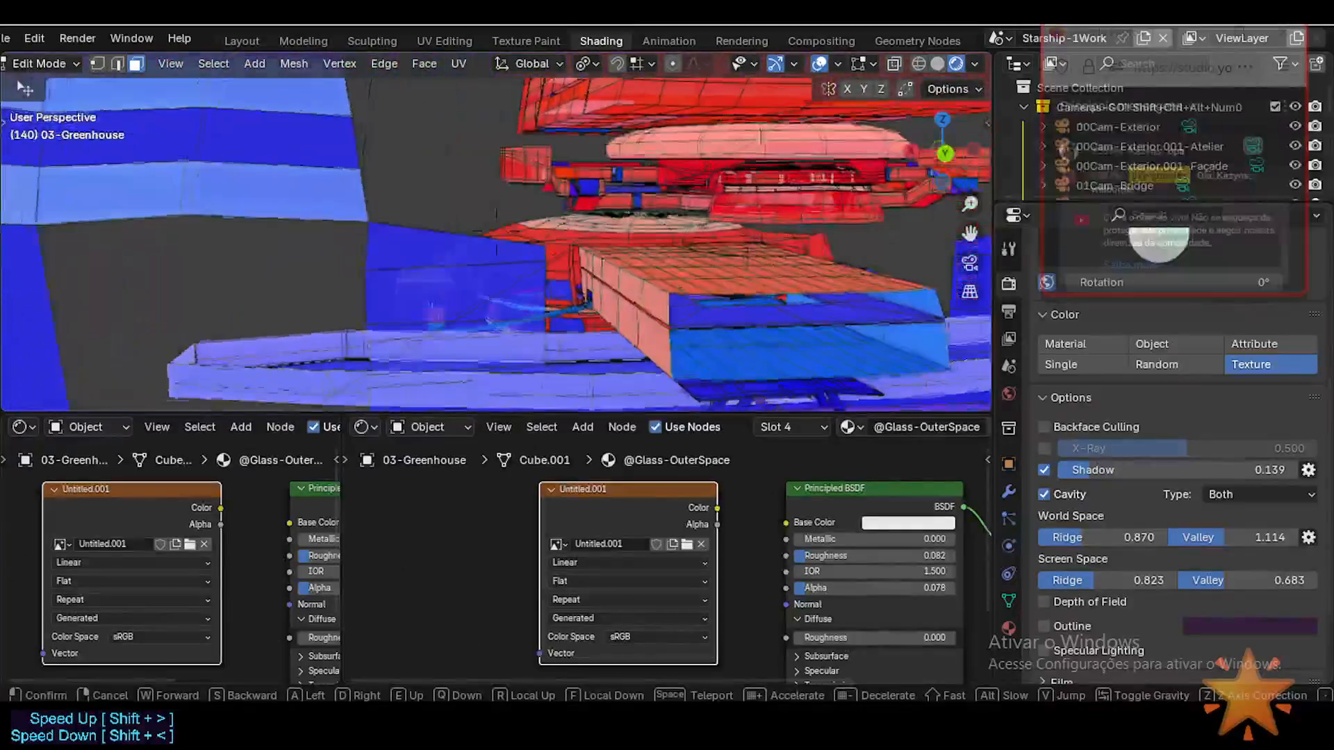
{"action": "key", "text": "w"}
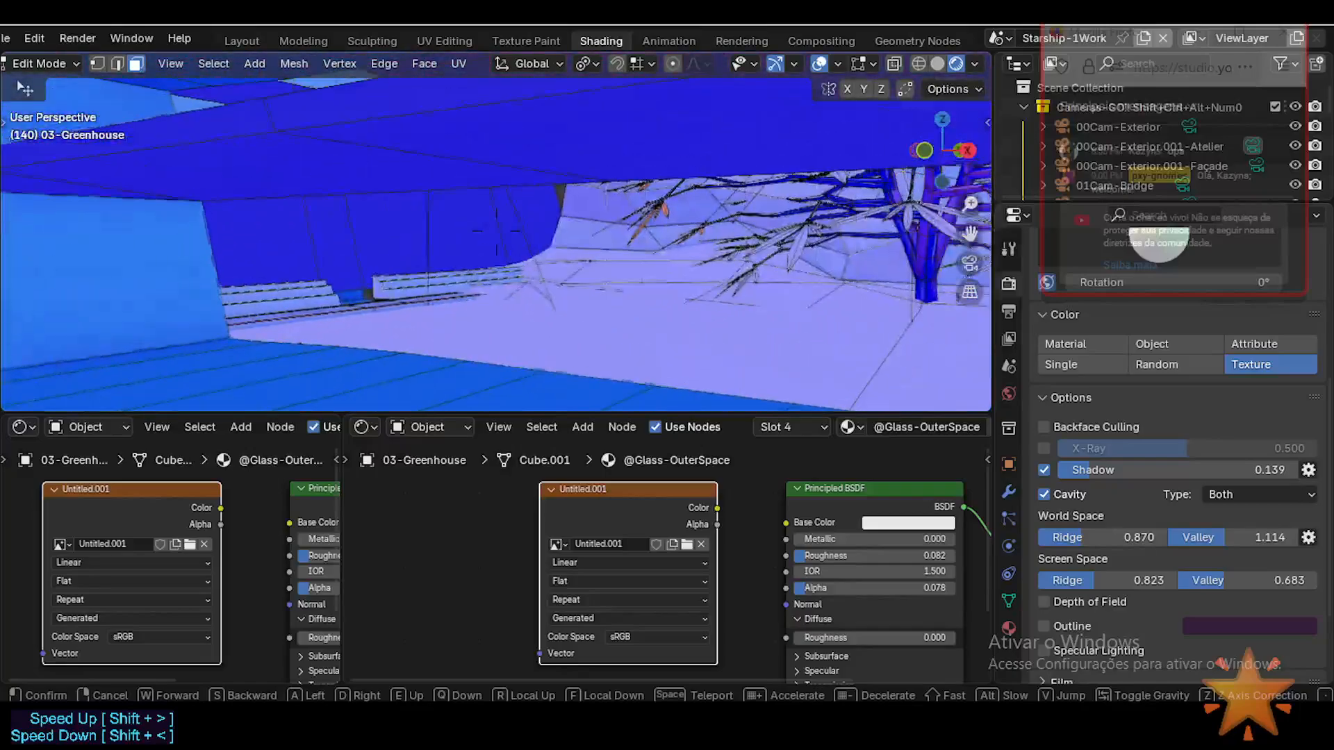
{"action": "key", "text": "w"}
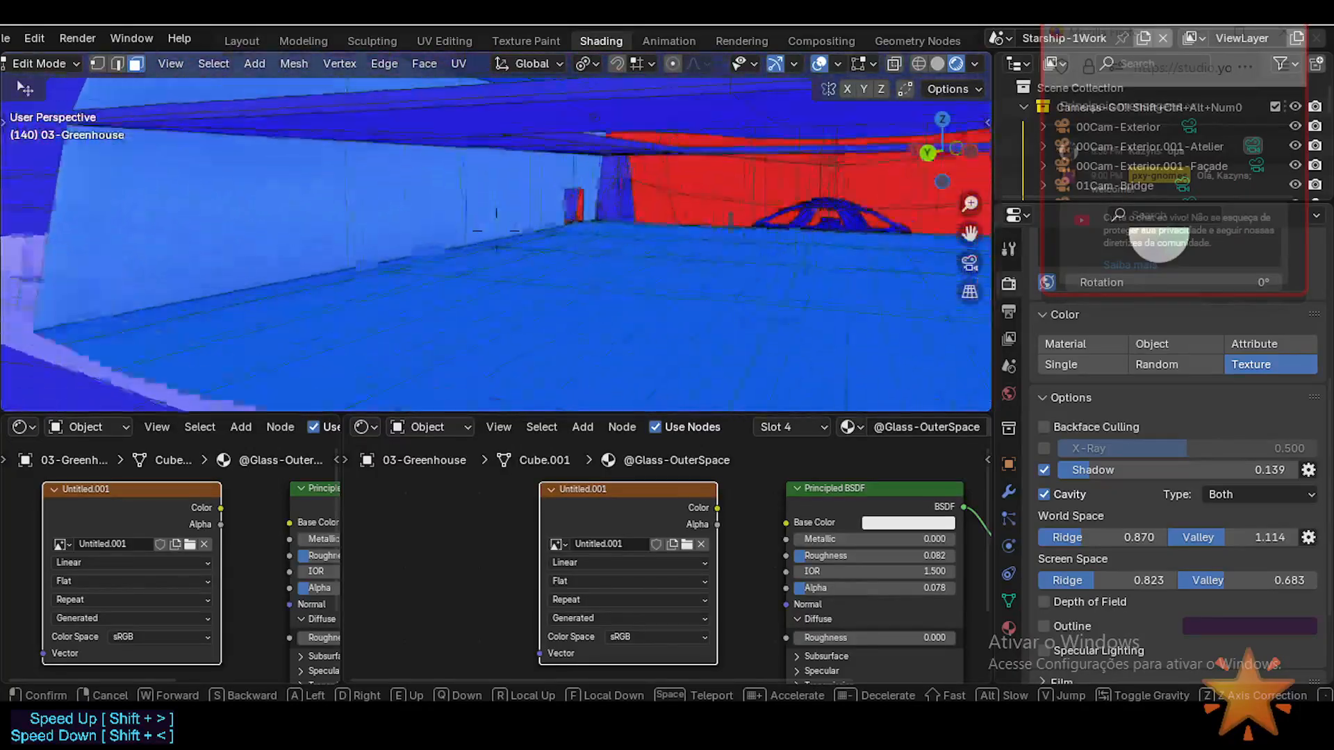
{"action": "key", "text": "w"}
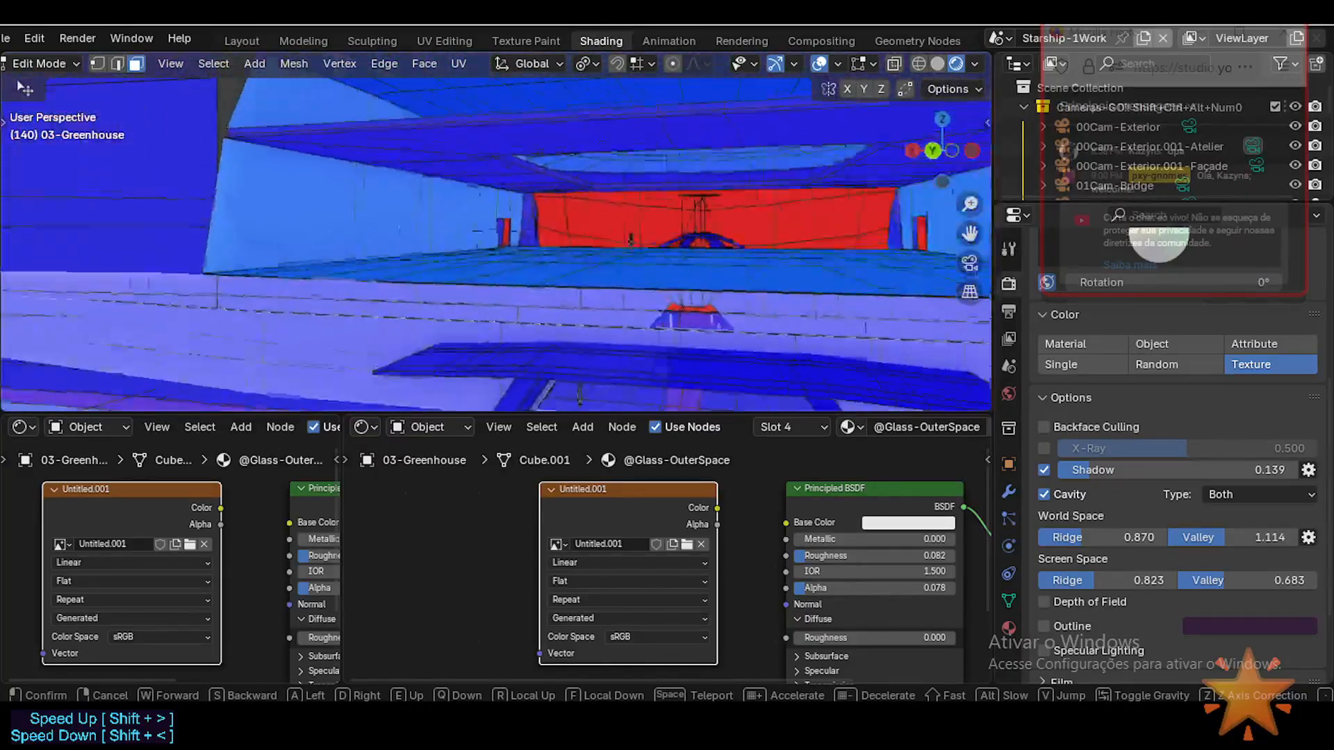
{"action": "key", "text": "s"}
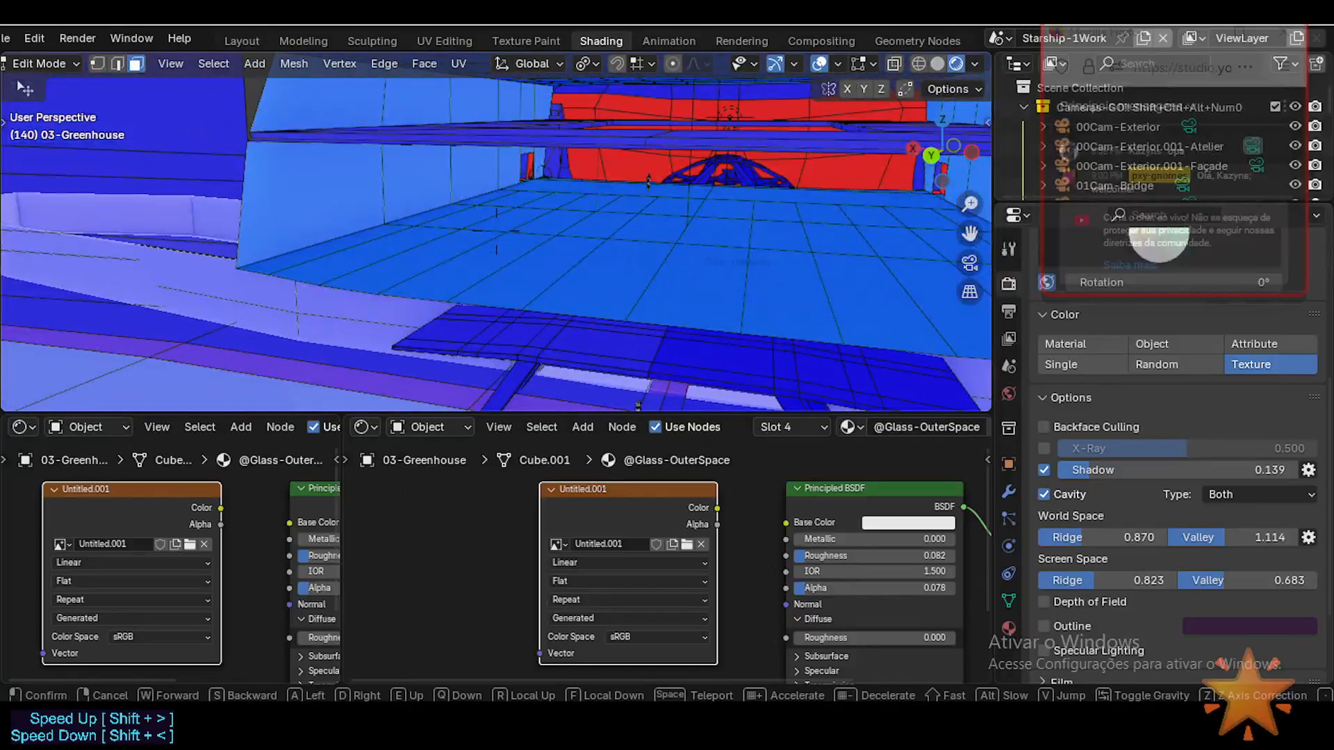
{"action": "key", "text": "w"}
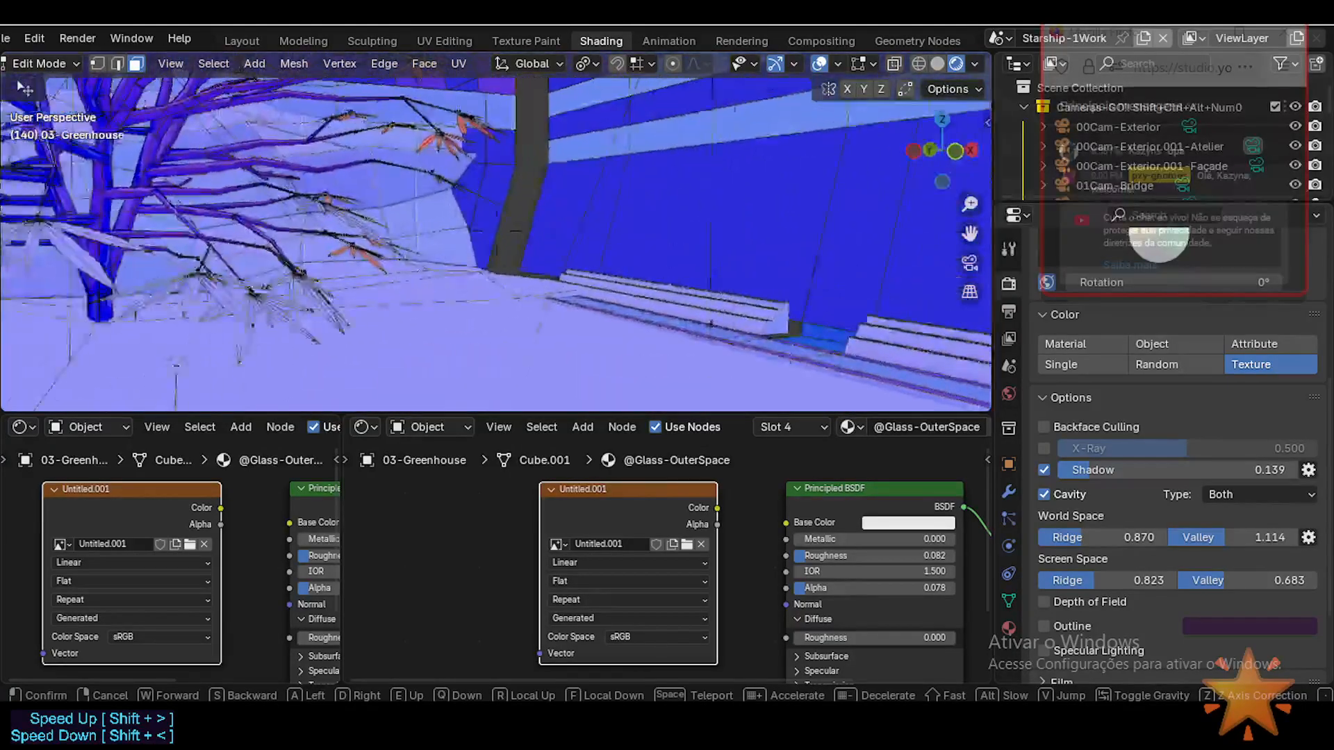
{"action": "key", "text": "w"}
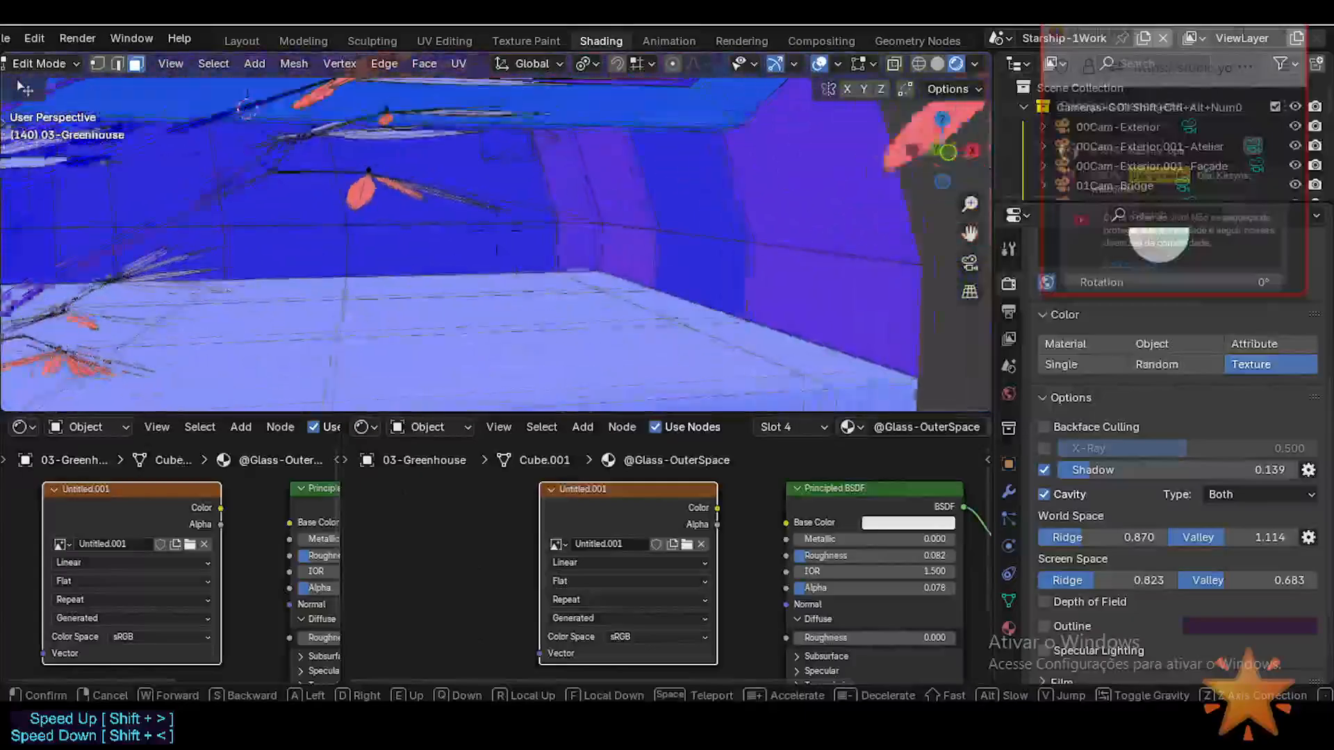
{"action": "key", "text": "w"}
{"action": "key", "text": "w"}
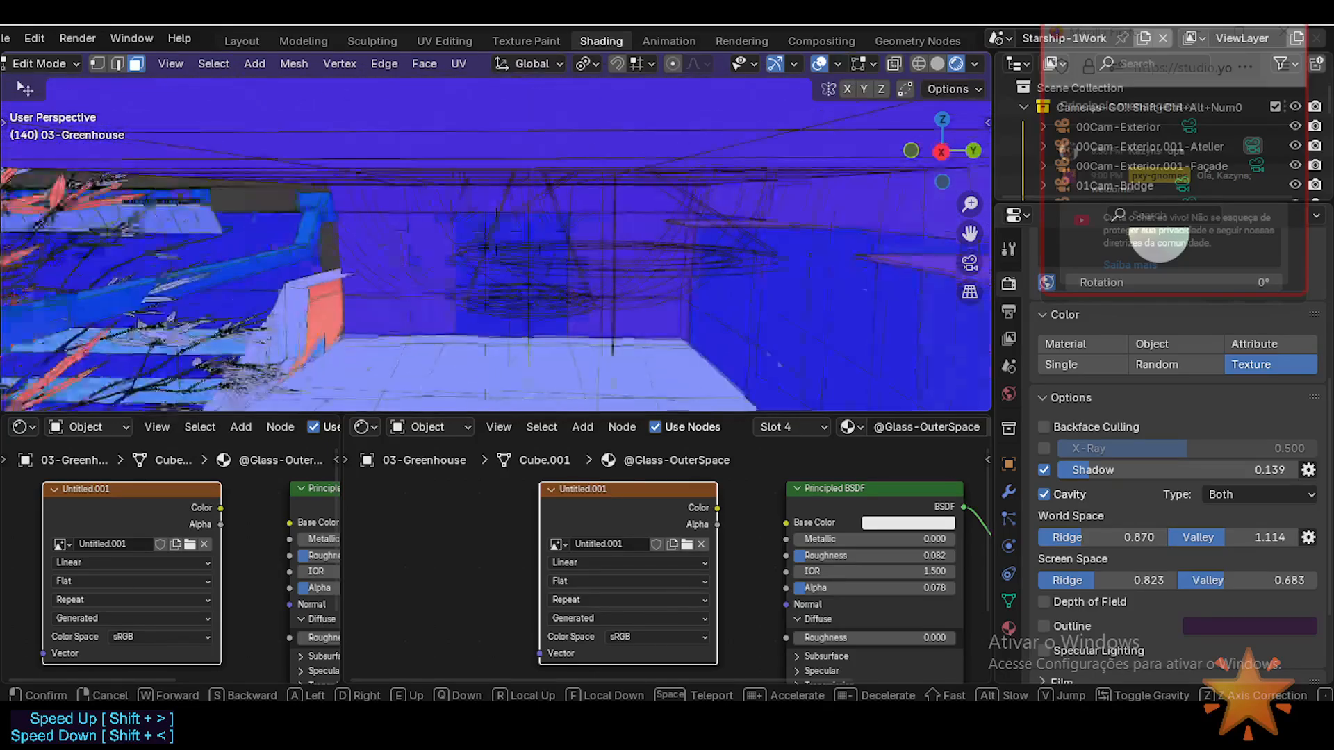
{"action": "key", "text": "w"}
{"action": "key", "text": "w"}
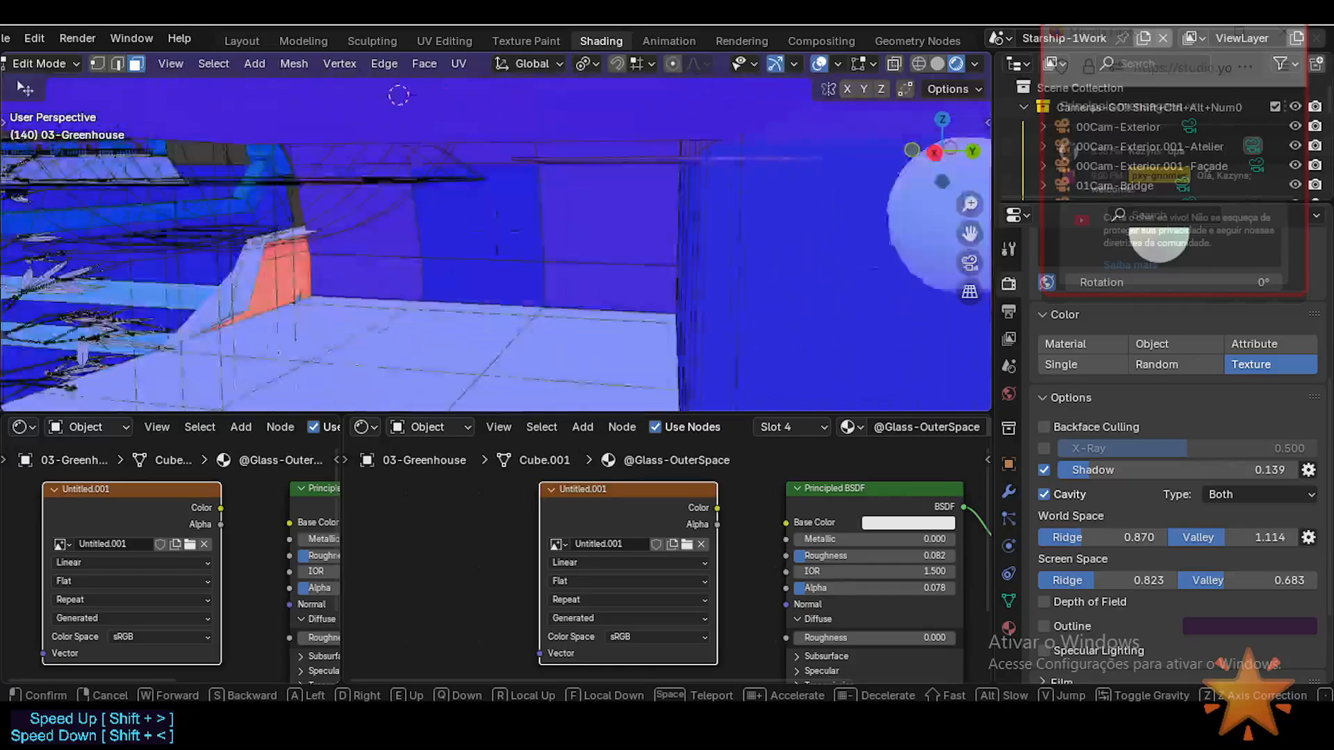
{"action": "key", "text": "w"}
{"action": "left_click", "coordinate": [723, 362]}
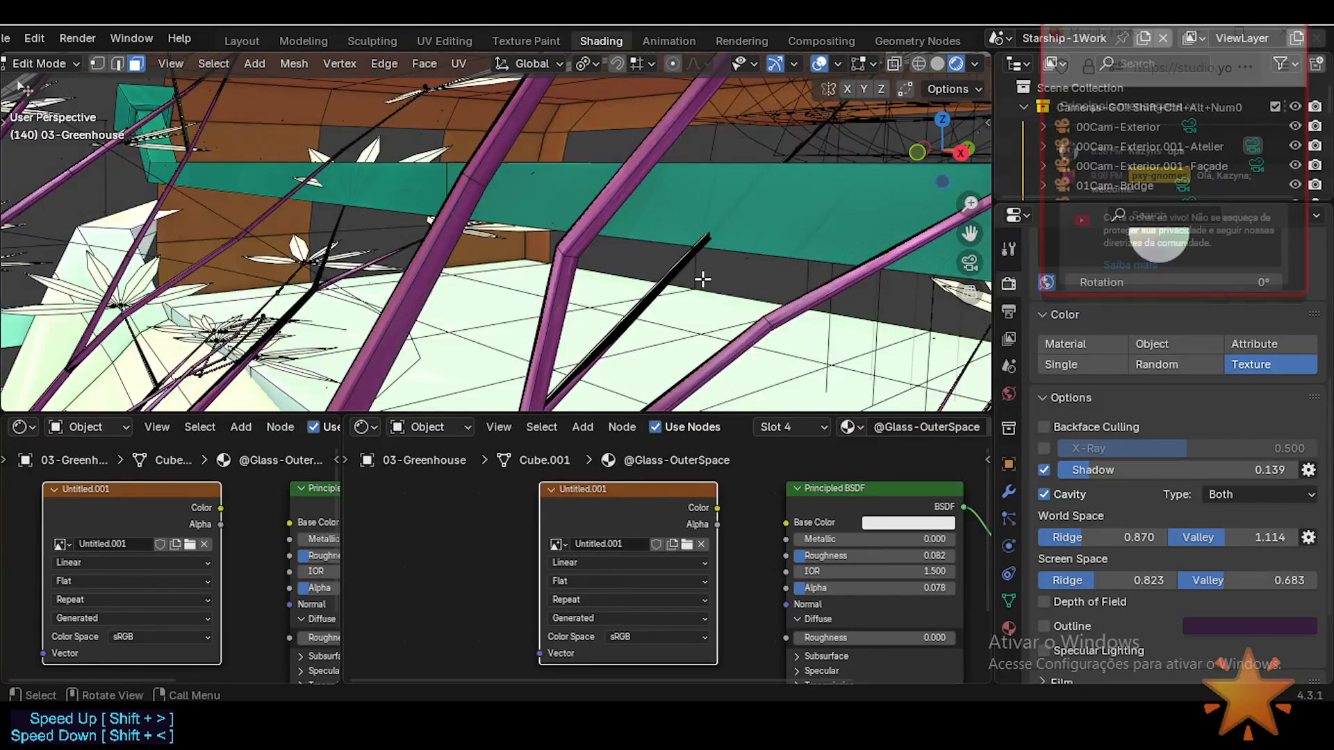
Walk around the greenhouse's end in Rendered shading to examine the interior through its glass wall.
{"action": "key", "text": "shift+grave"}
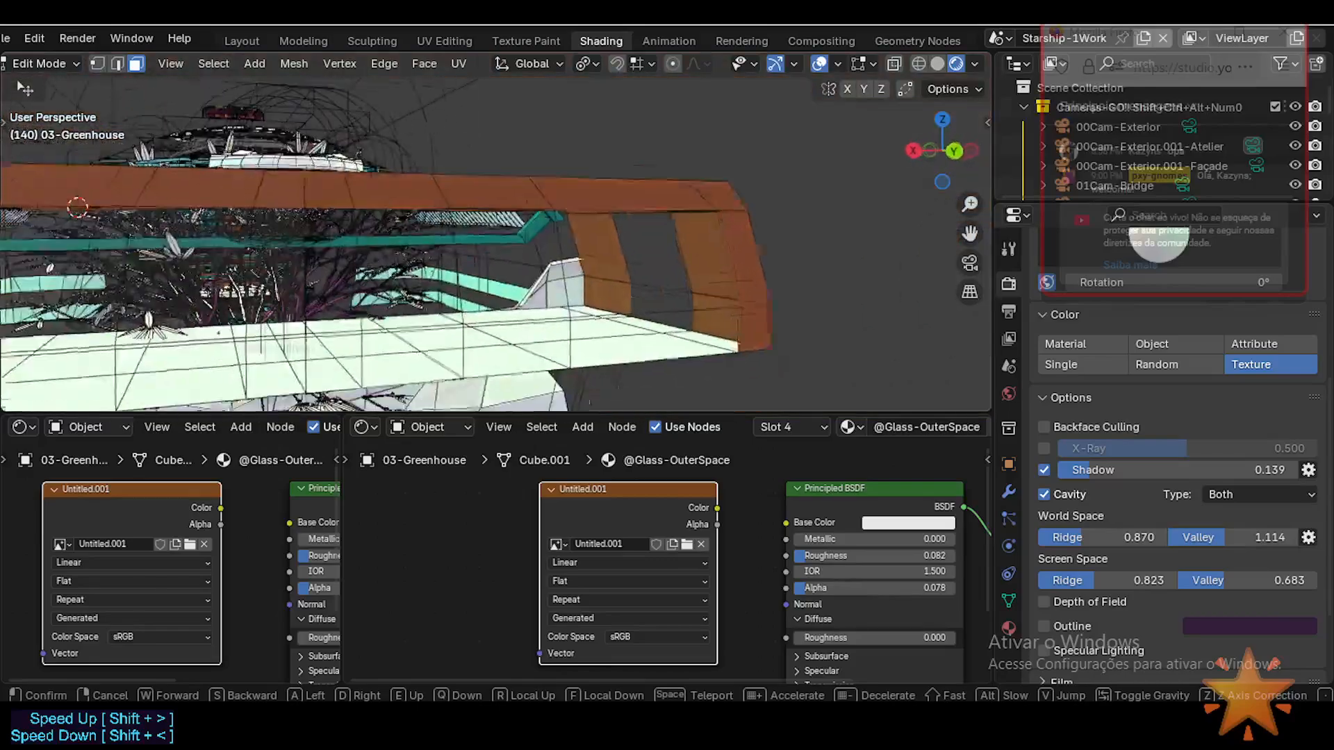
{"action": "key", "text": "w"}
{"action": "left_click", "coordinate": [897, 127]}
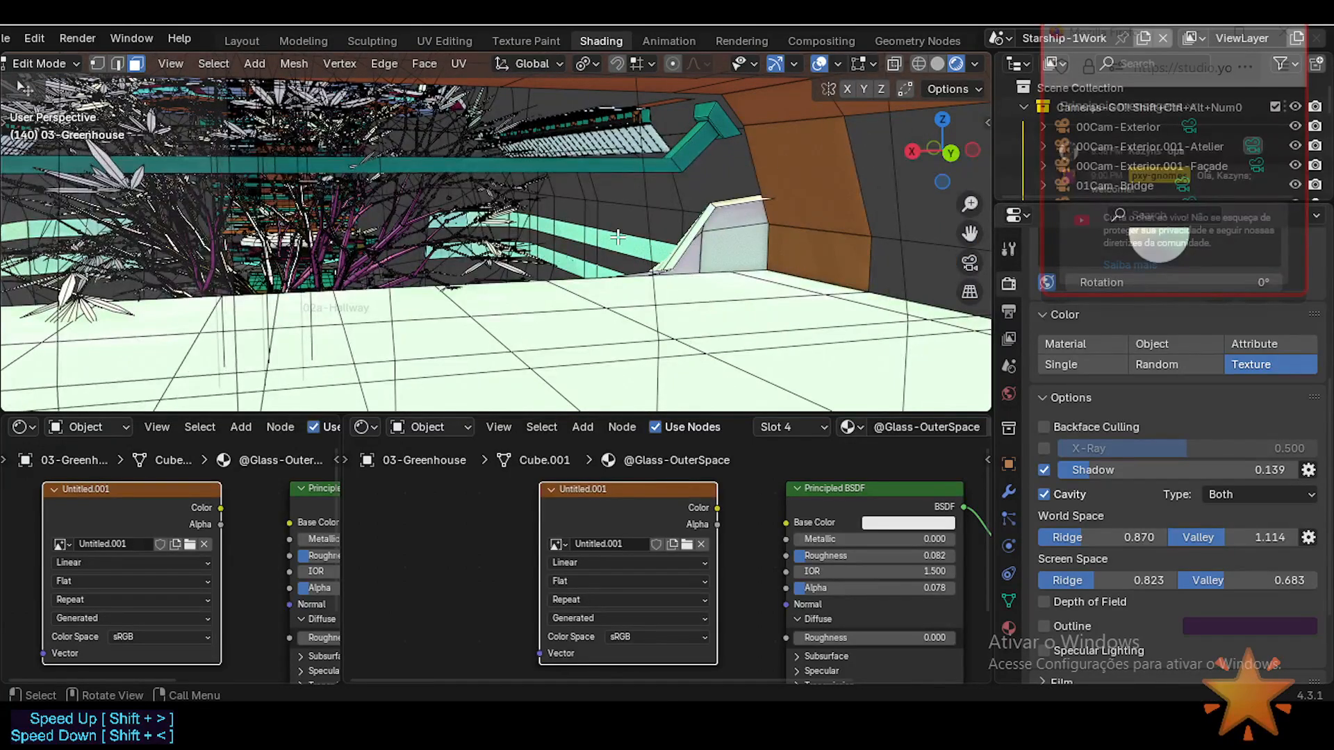
{"action": "scroll", "coordinate": [617, 237], "scroll_direction": "down", "scroll_amount": 3}
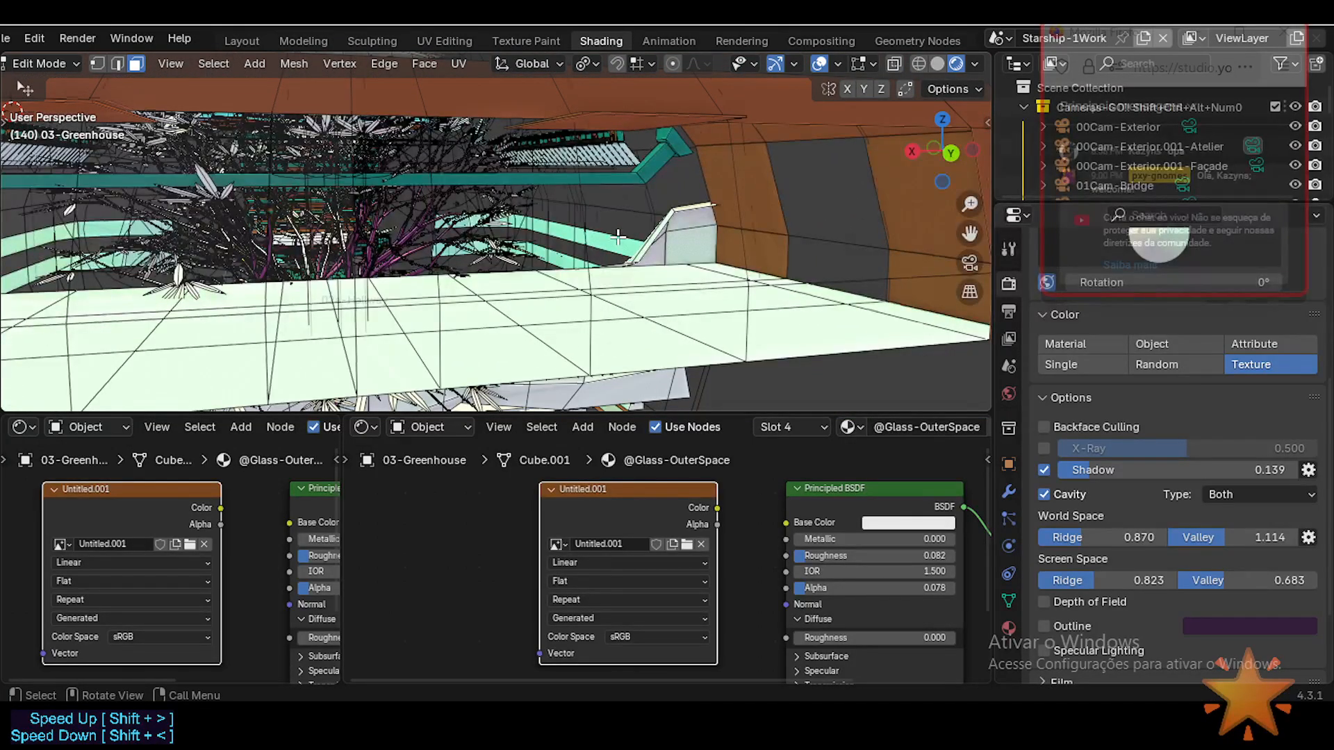
Switch to the camera view and walk the camera through the greenhouse to frame its far corner with the sphere outside the glass.
{"action": "key", "text": "KP_0"}
{"action": "key", "text": "shift+grave"}
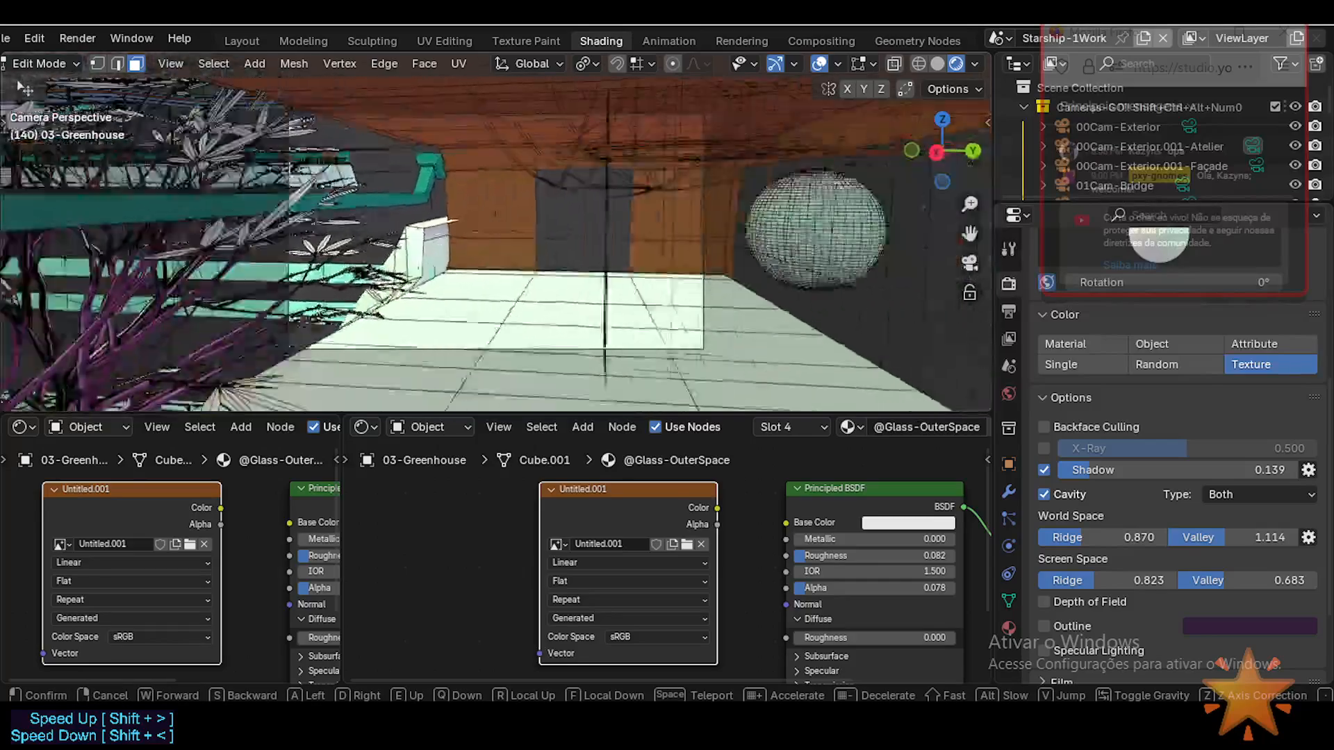
{"action": "key", "text": "w"}
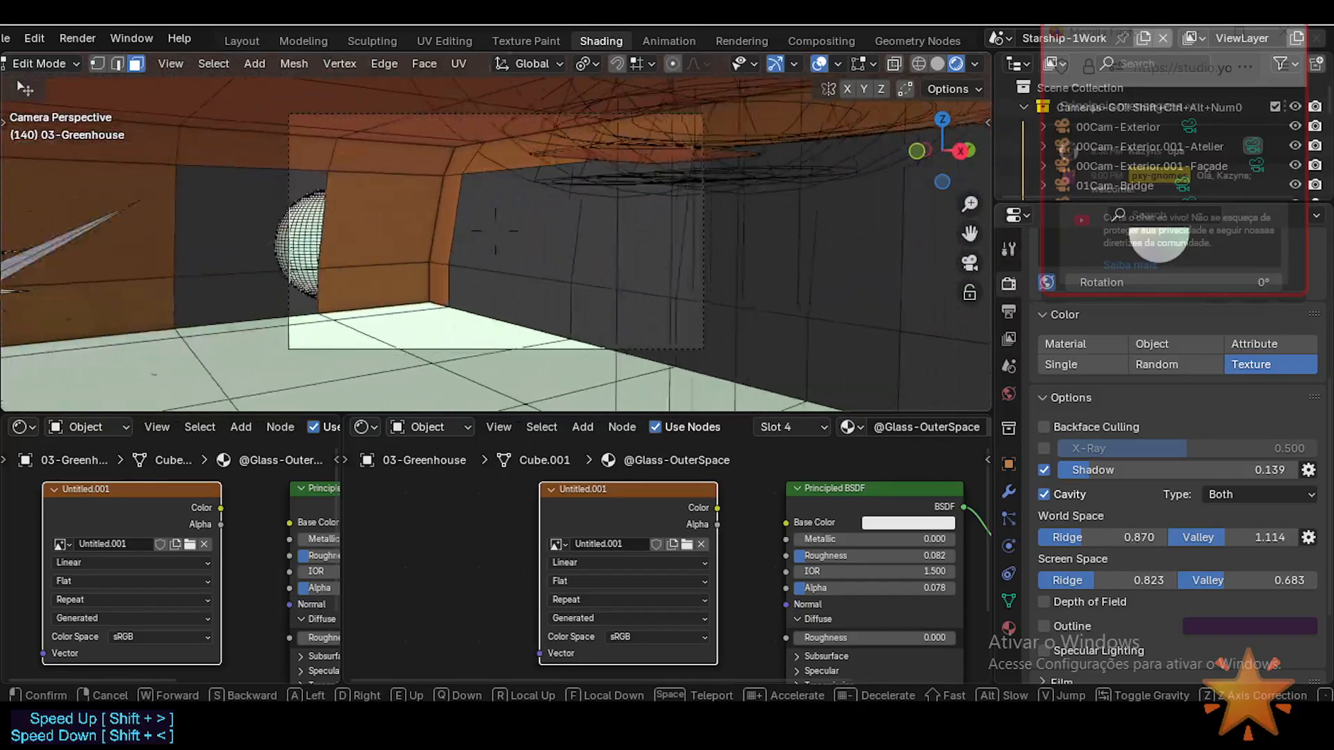
{"action": "key", "text": "w"}
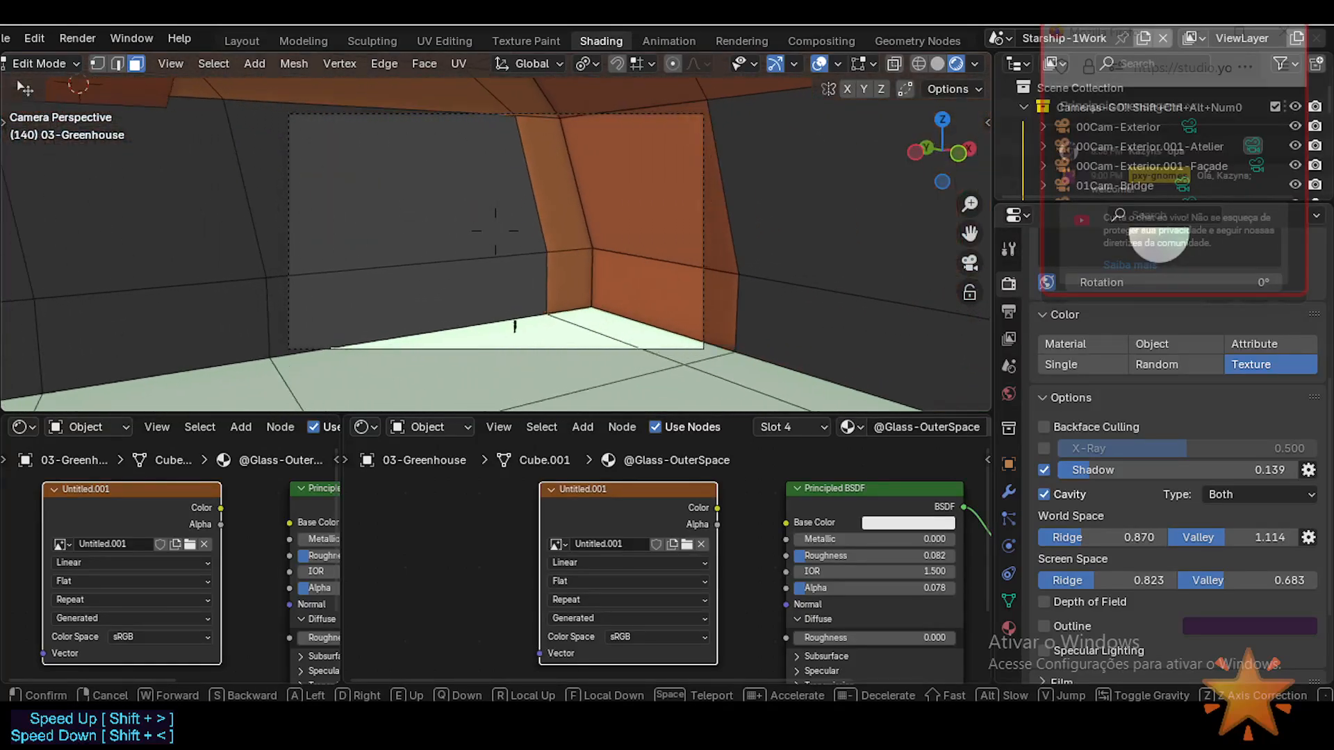
{"action": "key", "text": "w"}
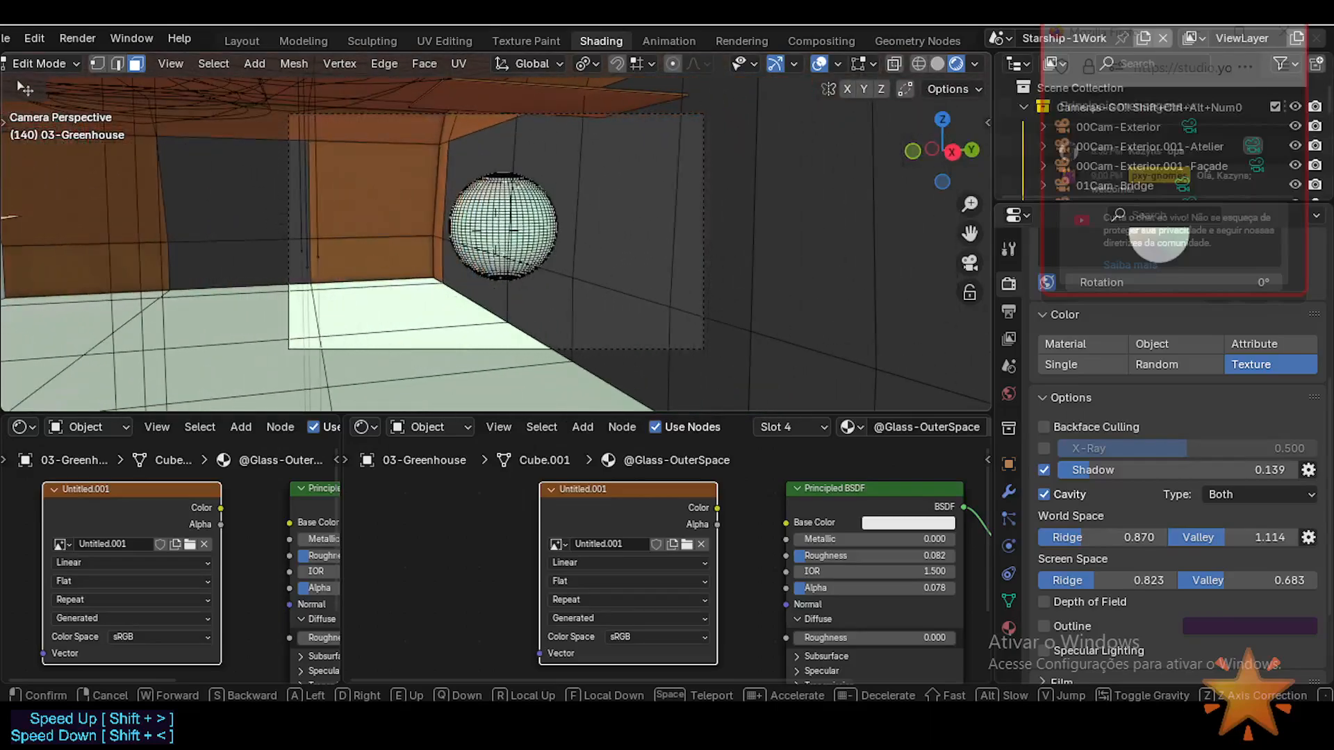
{"action": "key", "text": "w"}
{"action": "left_click", "coordinate": [617, 237]}
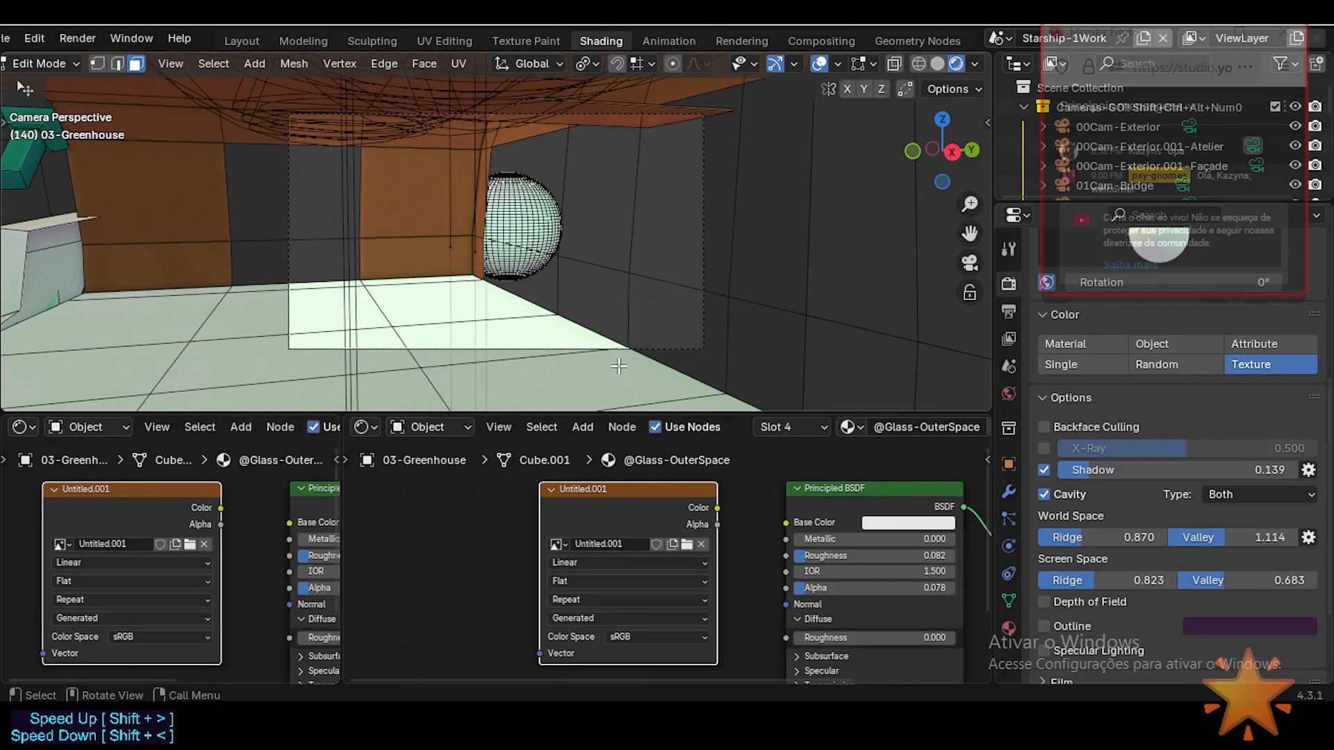
Compare Solid and Rendered shading, render the camera frame, examine the sphere beyond the glass, and close the render window.
{"action": "left_click", "coordinate": [941, 58]}
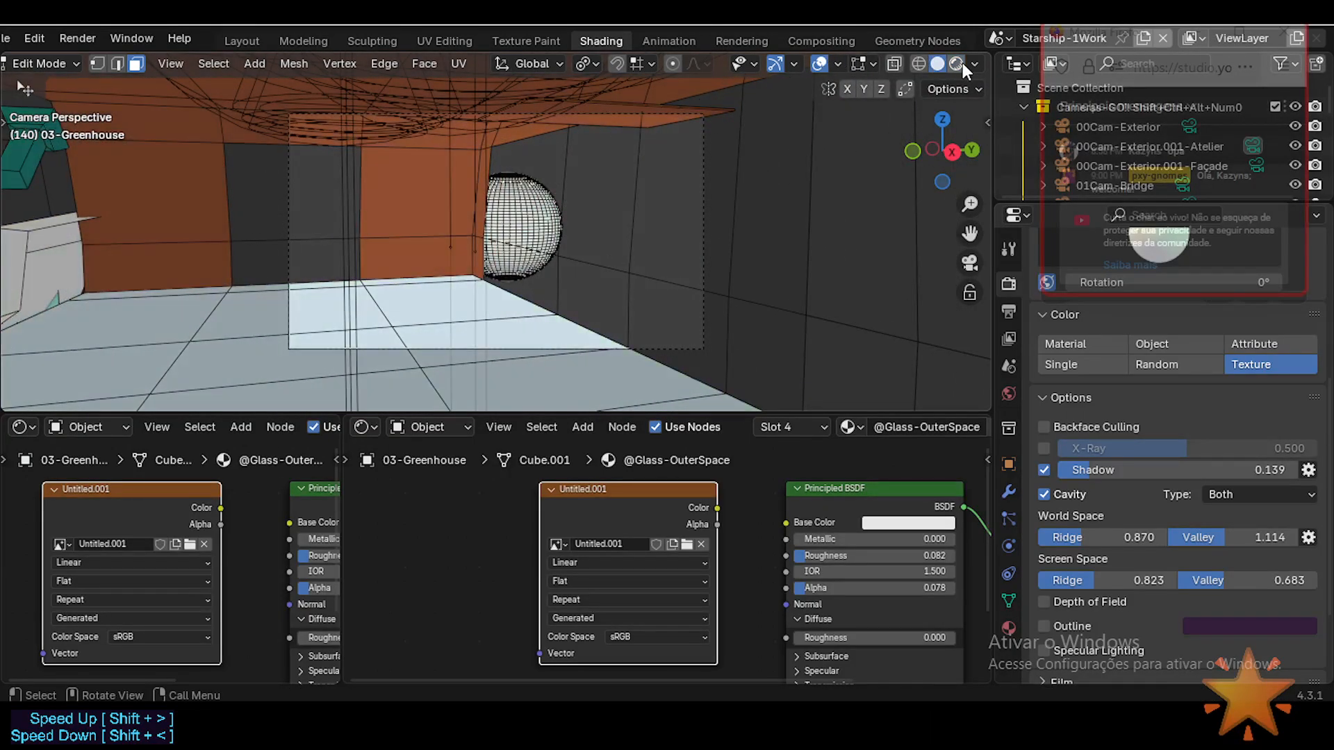
{"action": "left_click", "coordinate": [960, 63]}
{"action": "key", "text": "F12"}
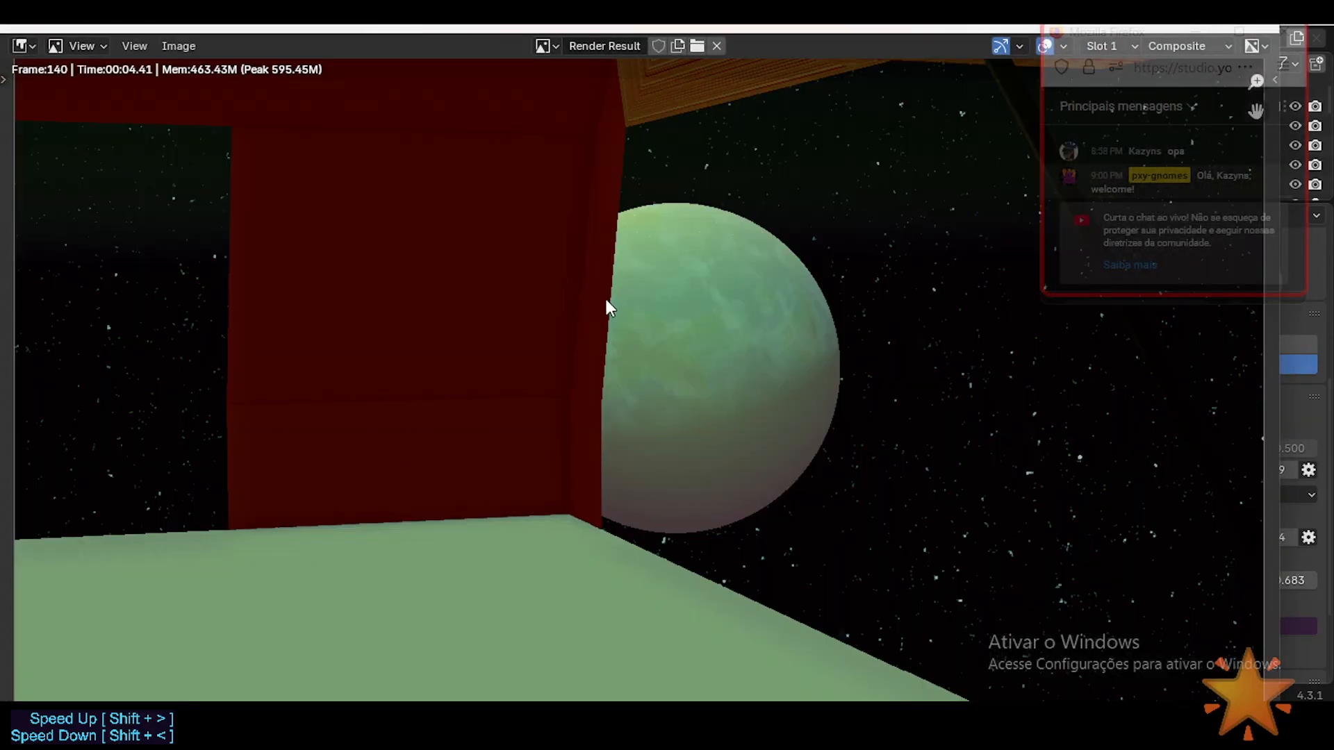
{"action": "scroll", "coordinate": [615, 317], "scroll_direction": "down", "scroll_amount": 3}
{"action": "scroll", "coordinate": [667, 341], "scroll_direction": "up", "scroll_amount": 2}
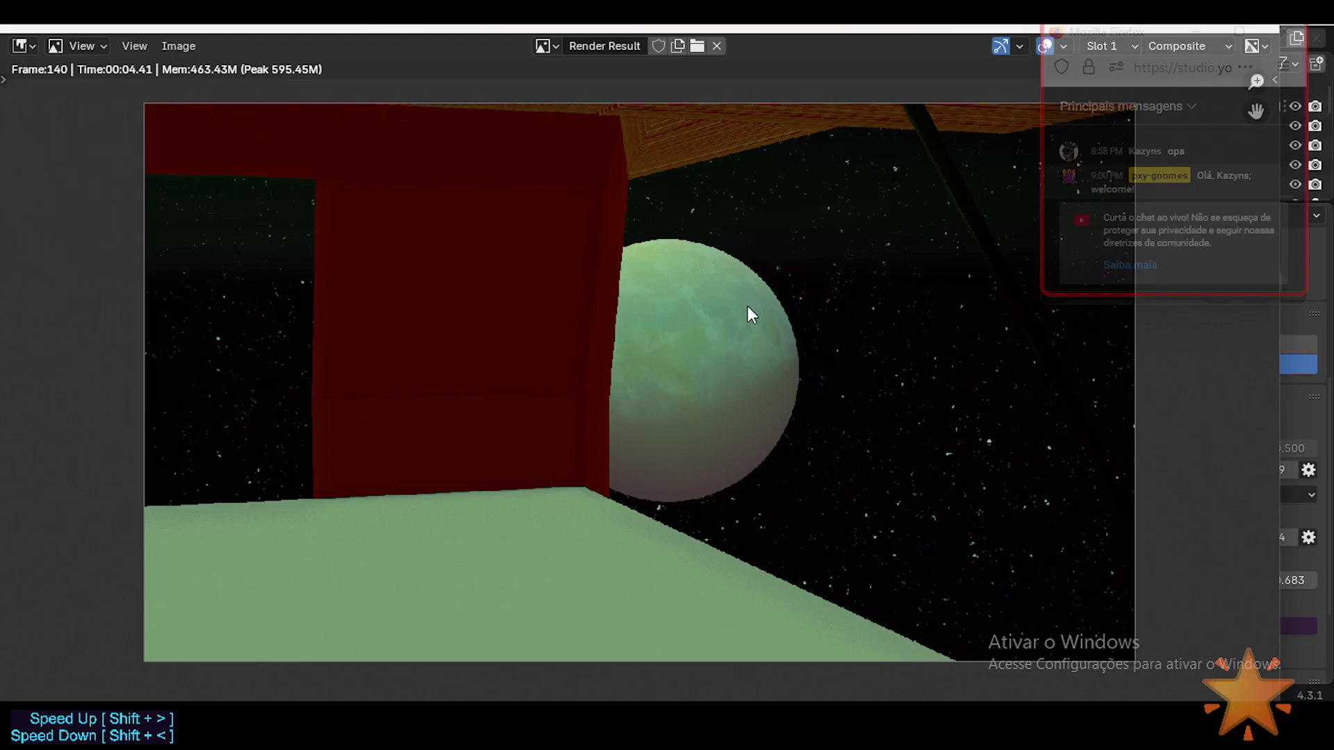
{"action": "scroll", "coordinate": [677, 310], "scroll_direction": "down", "scroll_amount": 1}
{"action": "scroll", "coordinate": [677, 314], "scroll_direction": "up", "scroll_amount": 1}
{"action": "left_click_drag", "start_coordinate": [1121, 40], "coordinate": [1106, 163]}
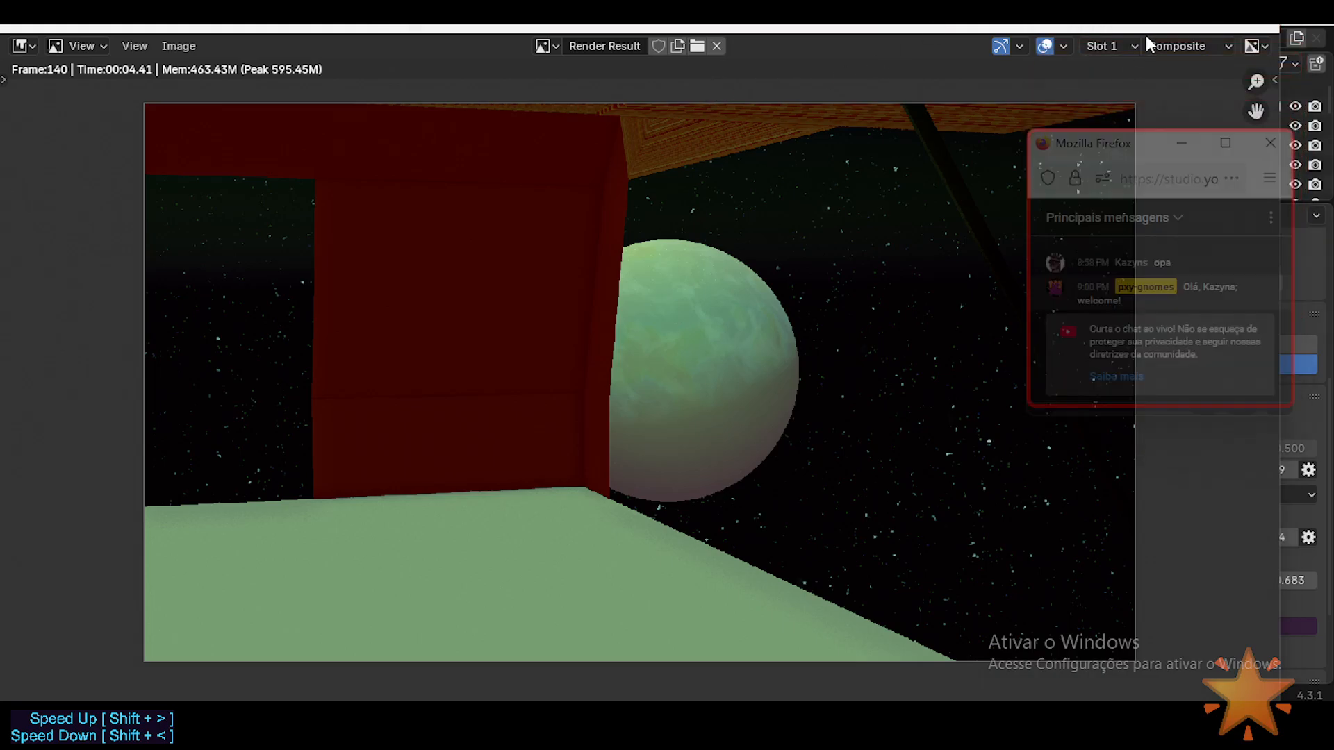
{"action": "left_click", "coordinate": [1262, 26]}
Reframe the greenhouse corner in the camera view and leave it for a free perspective view.
{"action": "scroll", "coordinate": [583, 242], "scroll_direction": "down", "scroll_amount": 2}
{"action": "middle_click_drag", "start_coordinate": [587, 247], "coordinate": [604, 297], "text": "shift"}
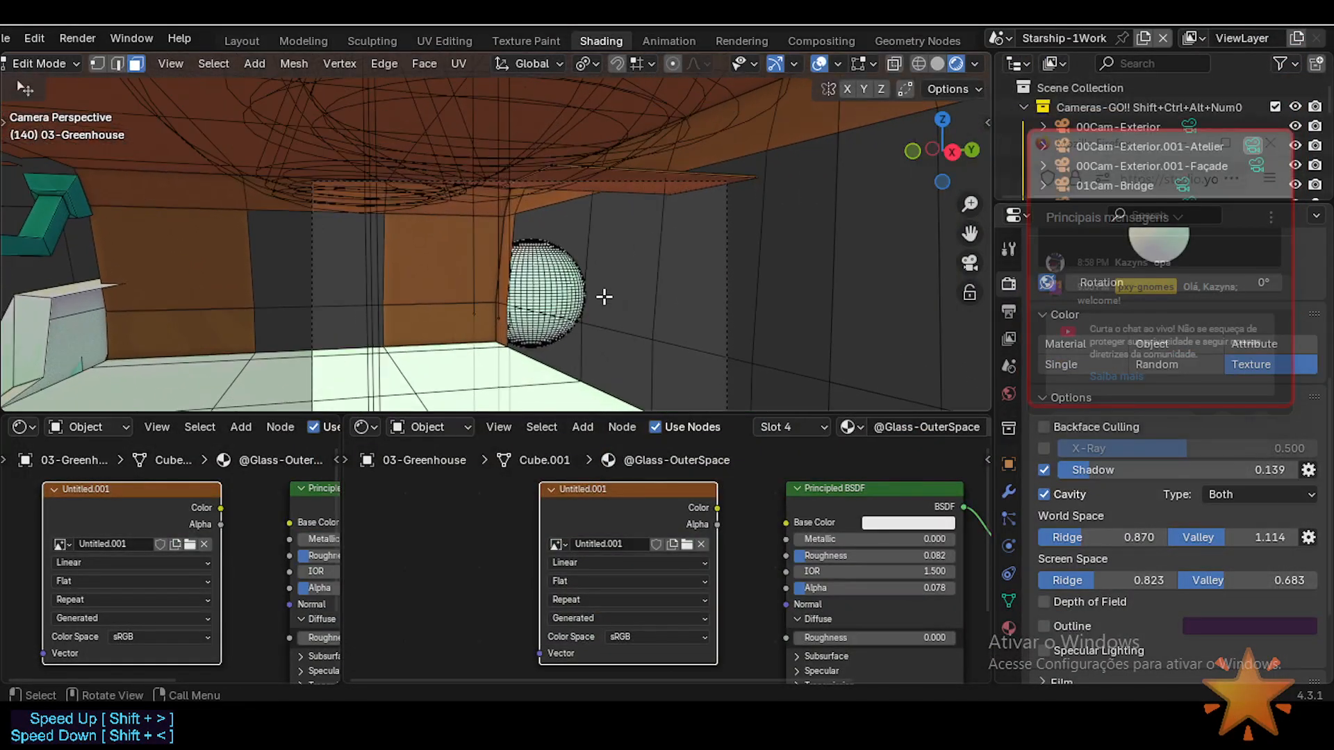
{"action": "key", "text": "shift+grave"}
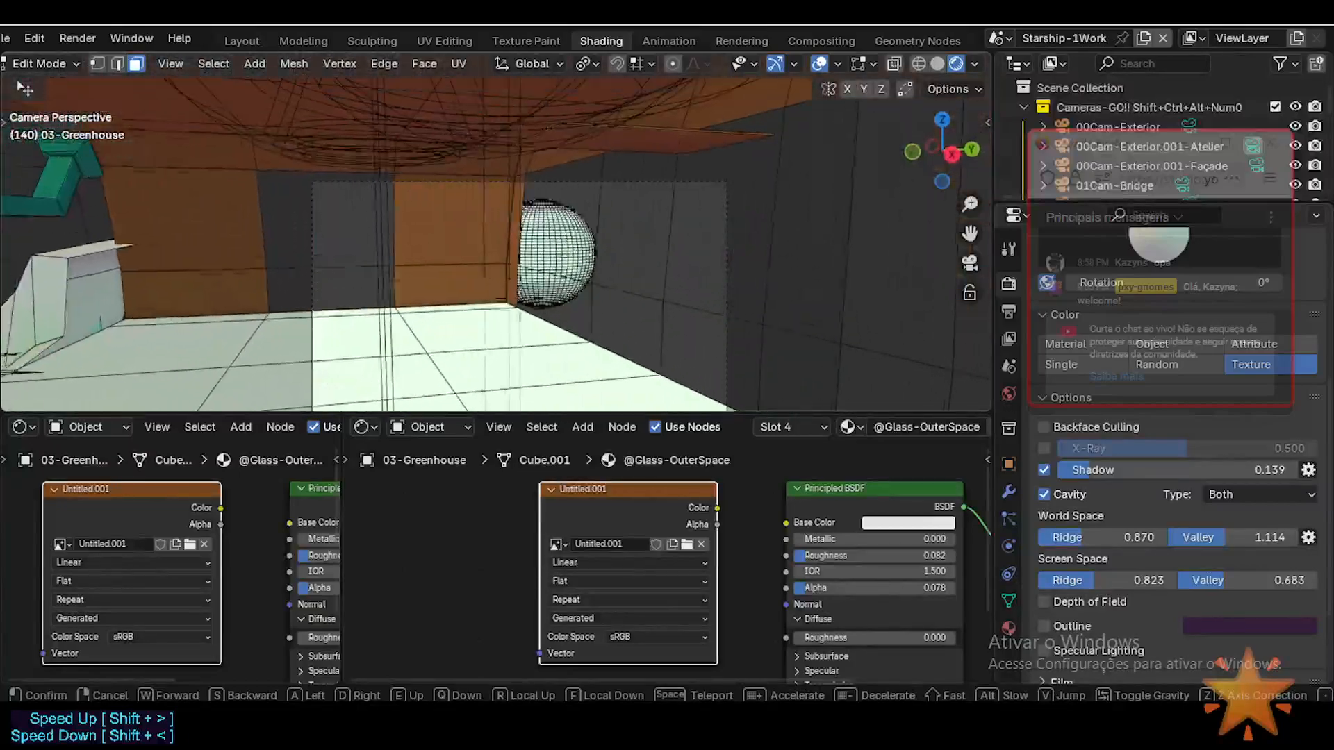
{"action": "left_click", "coordinate": [528, 317]}
{"action": "key", "text": "KP_0"}
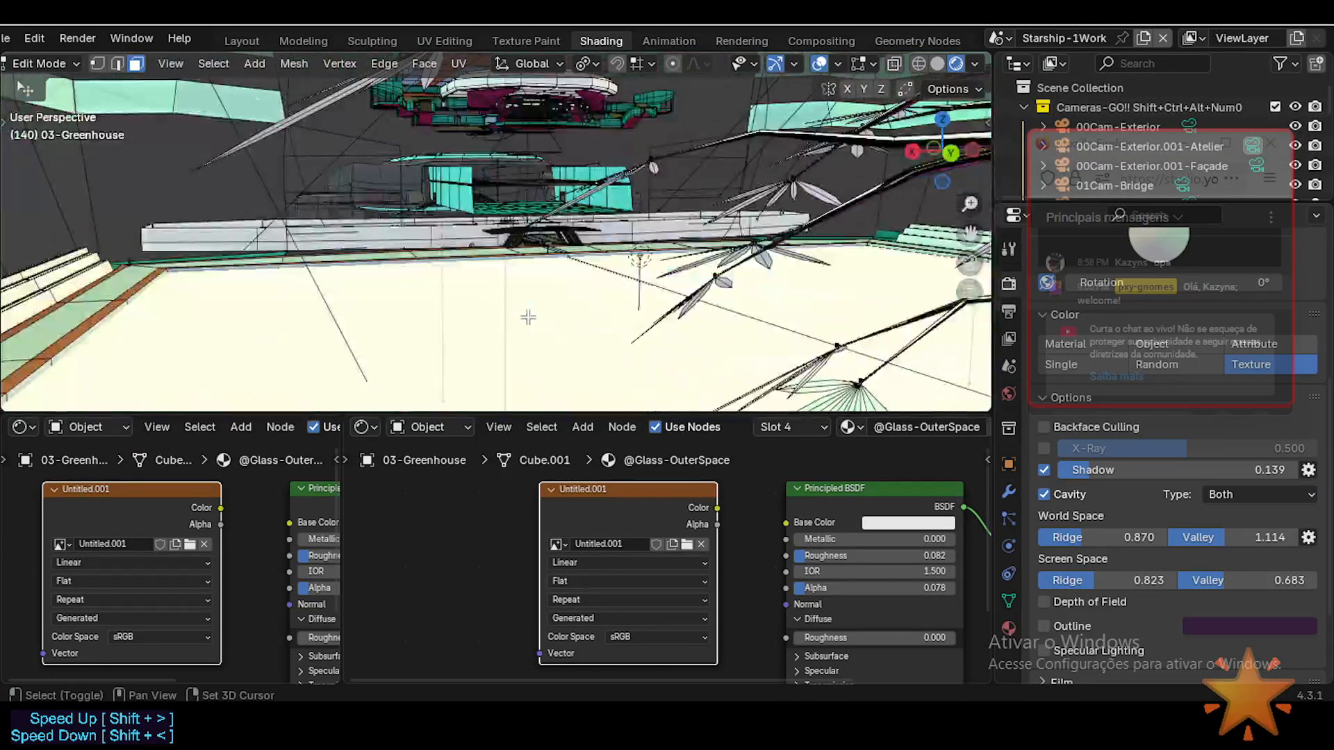
Walk past the plants and shelves to the greenhouse's end to examine its glass walls in Rendered shading.
{"action": "key", "text": "shift+grave"}
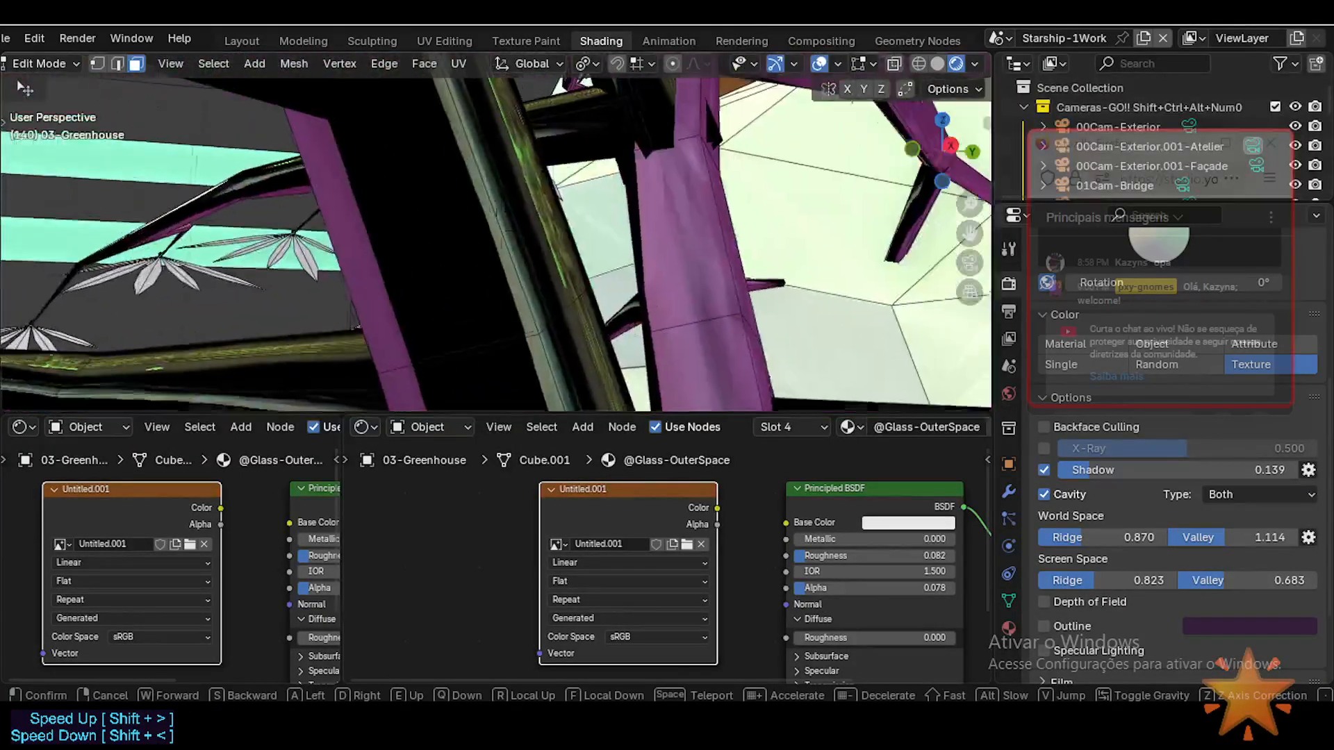
{"action": "key", "text": "w"}
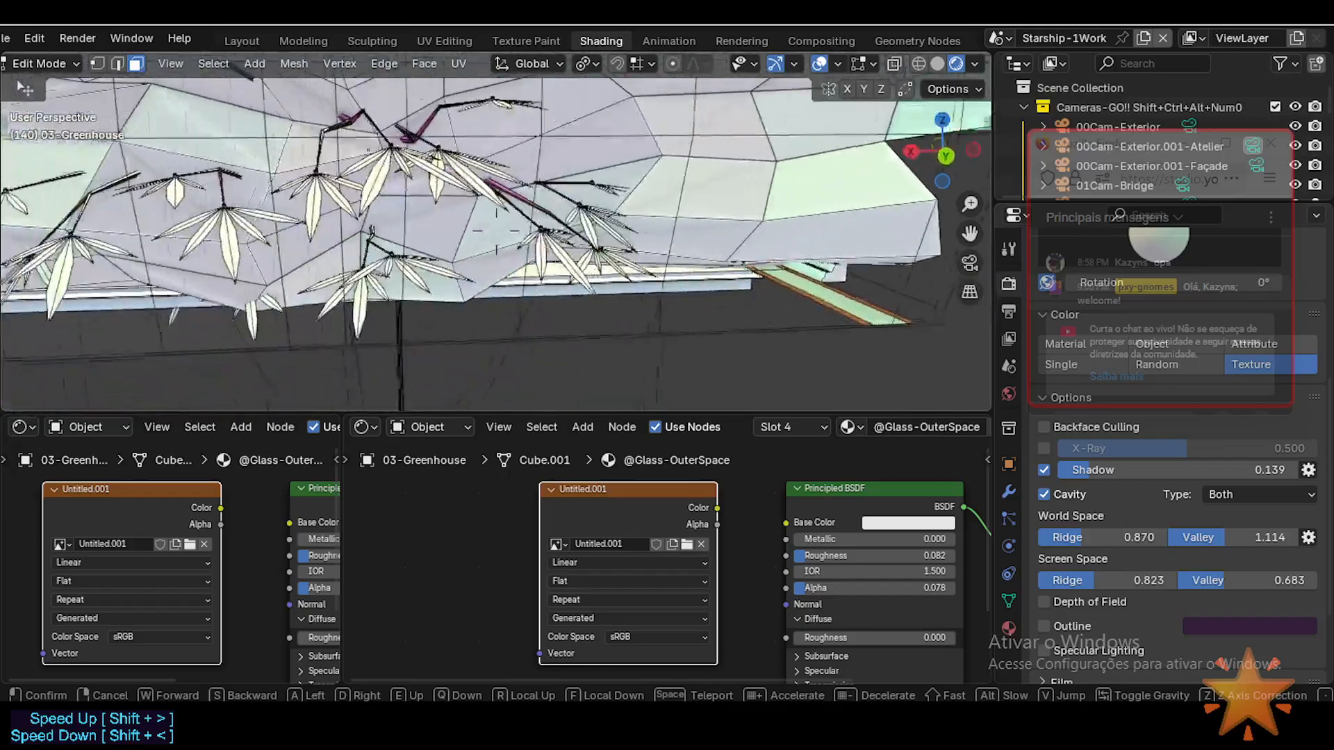
{"action": "key", "text": "s"}
{"action": "key", "text": "w"}
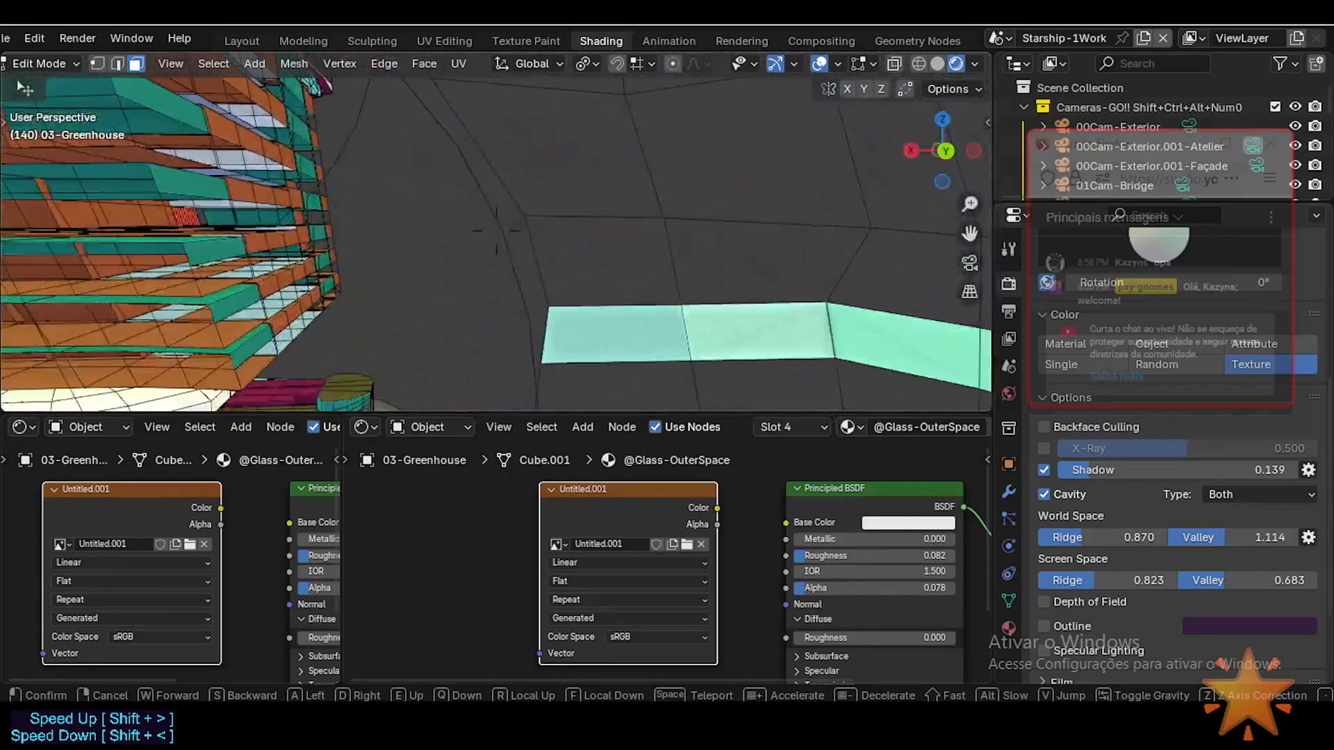
{"action": "key", "text": "w"}
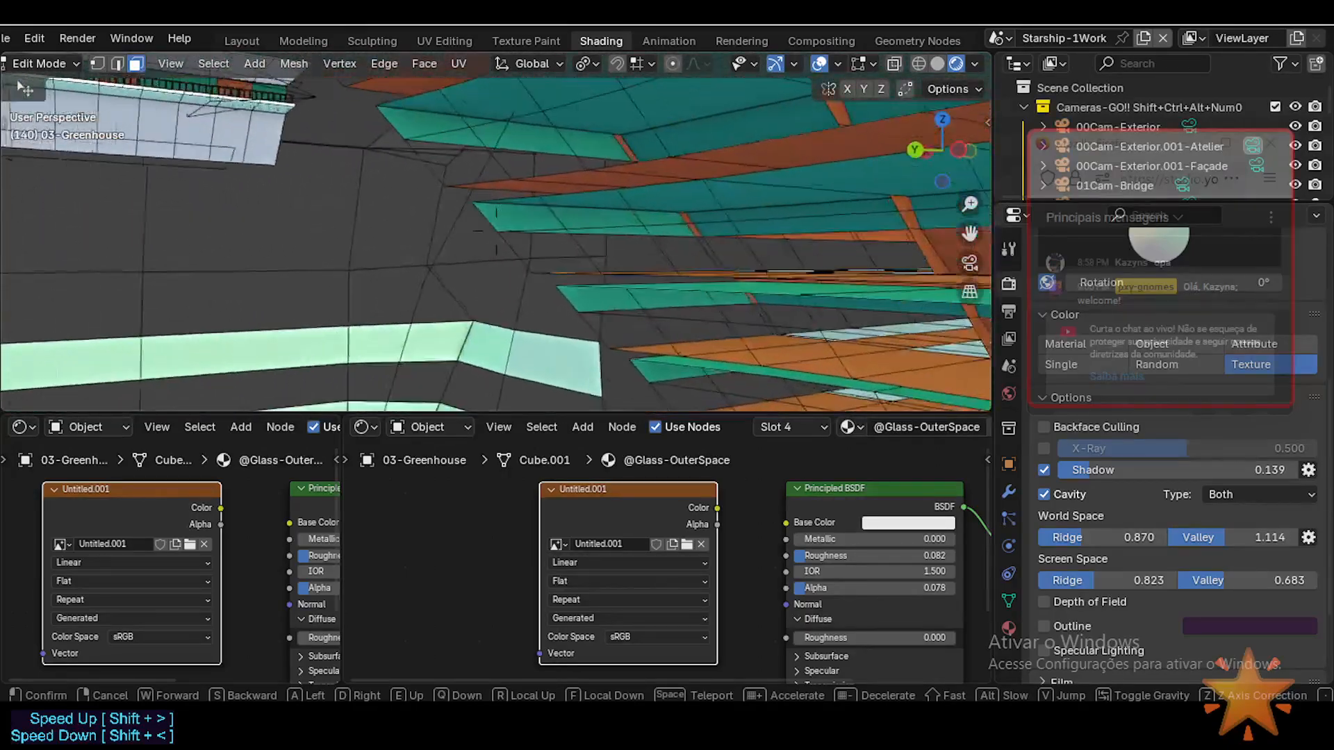
{"action": "key", "text": "w"}
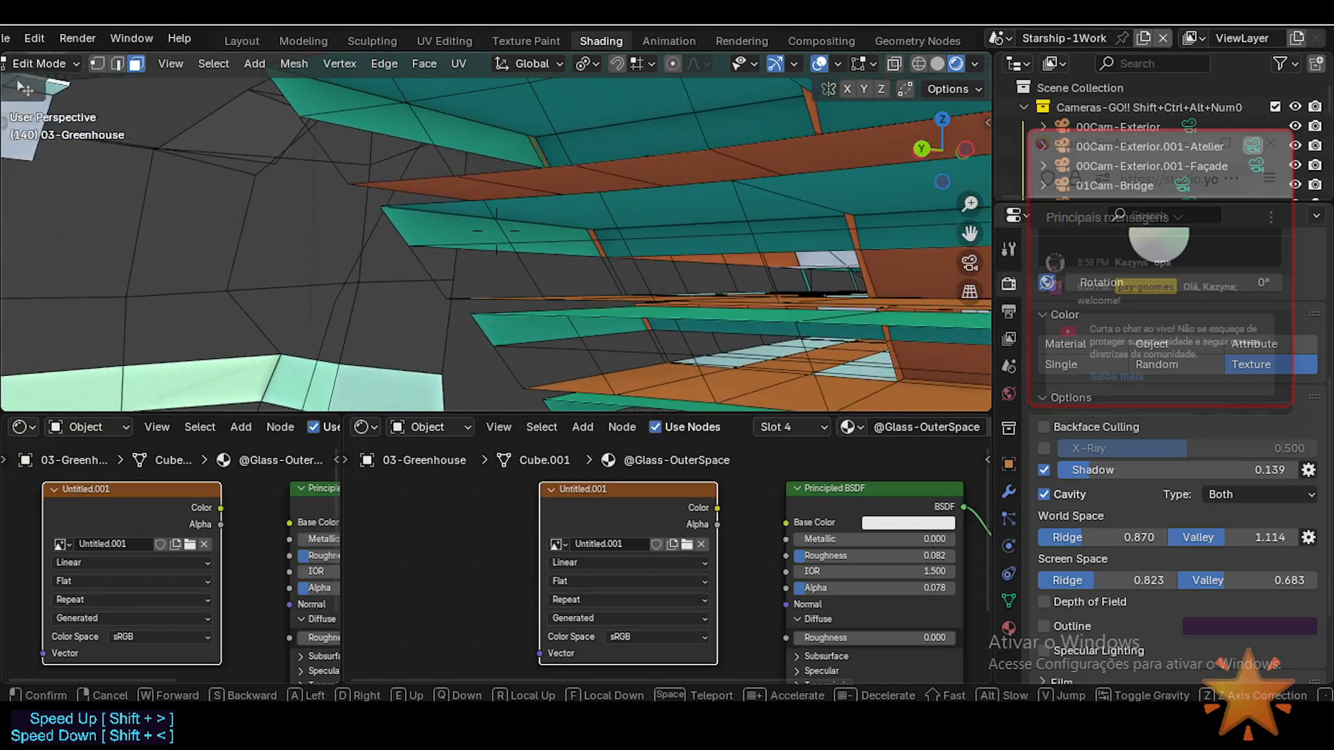
{"action": "key", "text": "w"}
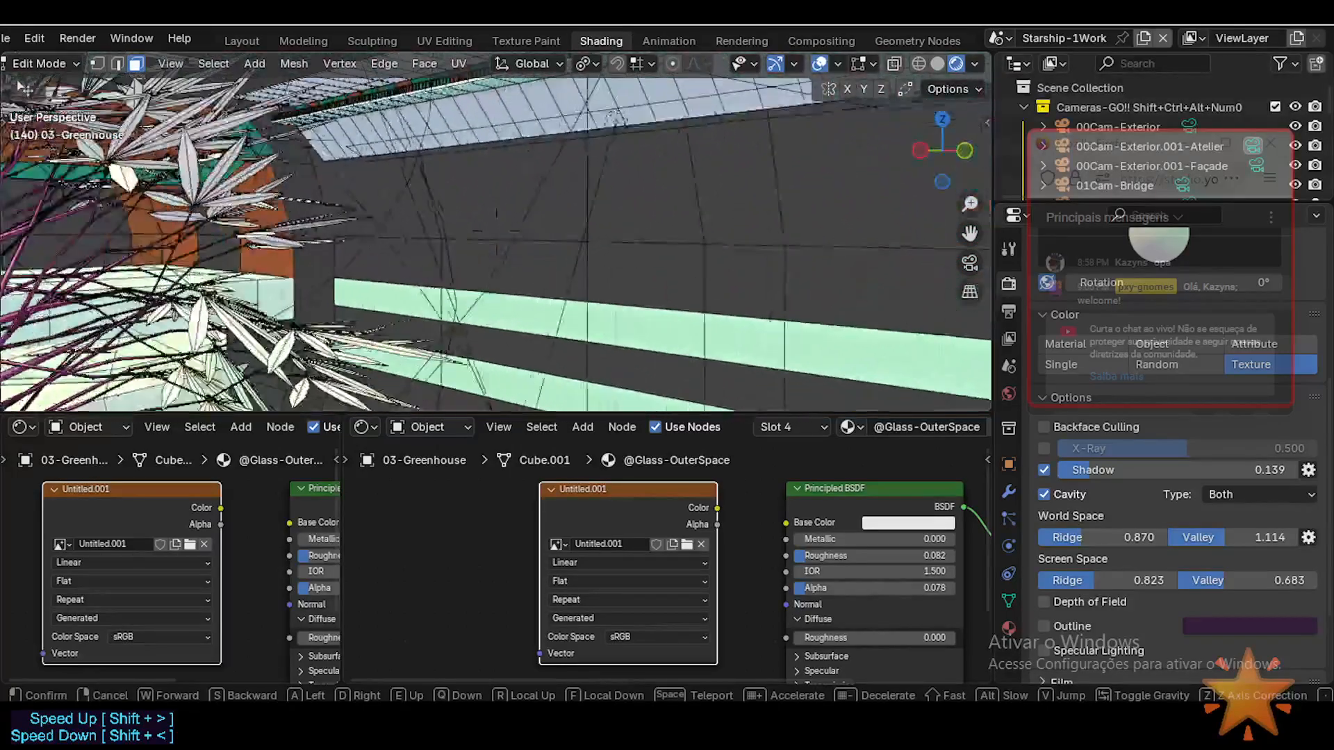
{"action": "key", "text": "w"}
{"action": "left_click", "coordinate": [615, 234]}
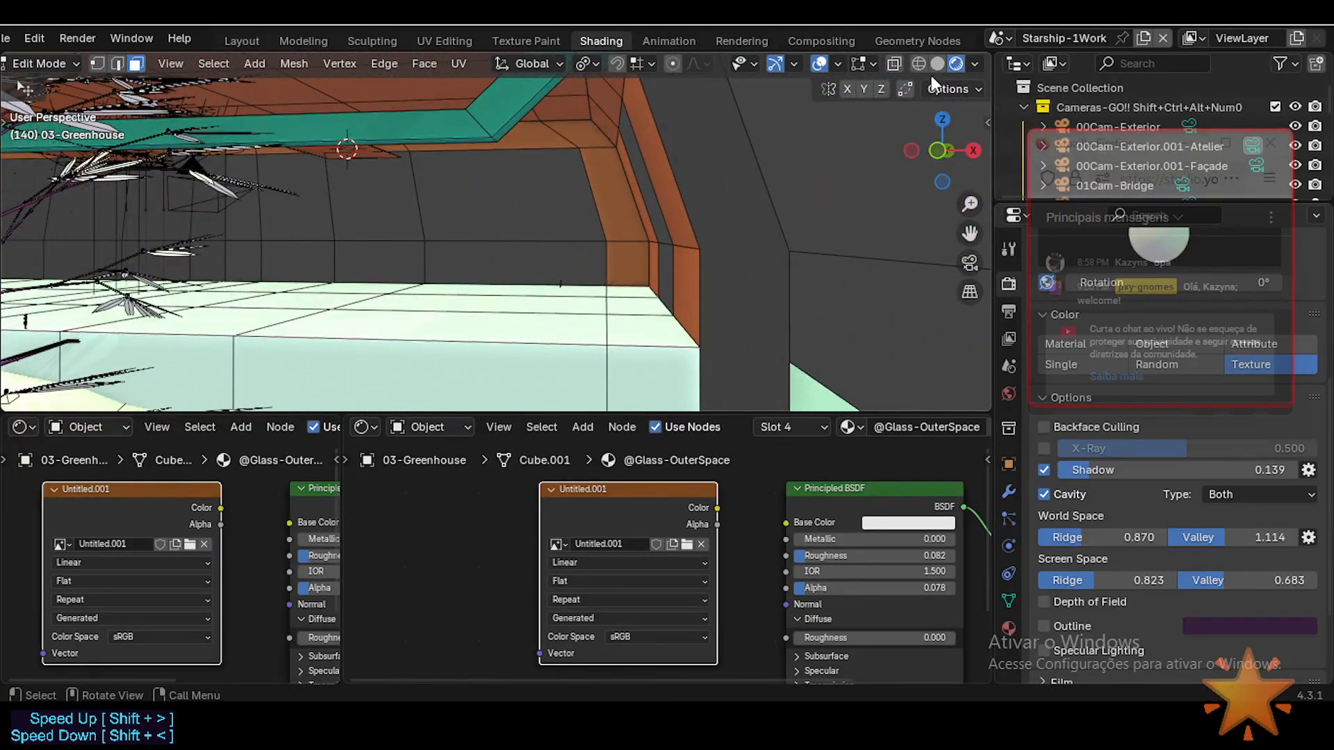
Set the viewport compositor to Always and walk up to the greenhouse's glass wall.
{"action": "left_click", "coordinate": [957, 64]}
{"action": "left_click", "coordinate": [976, 63]}
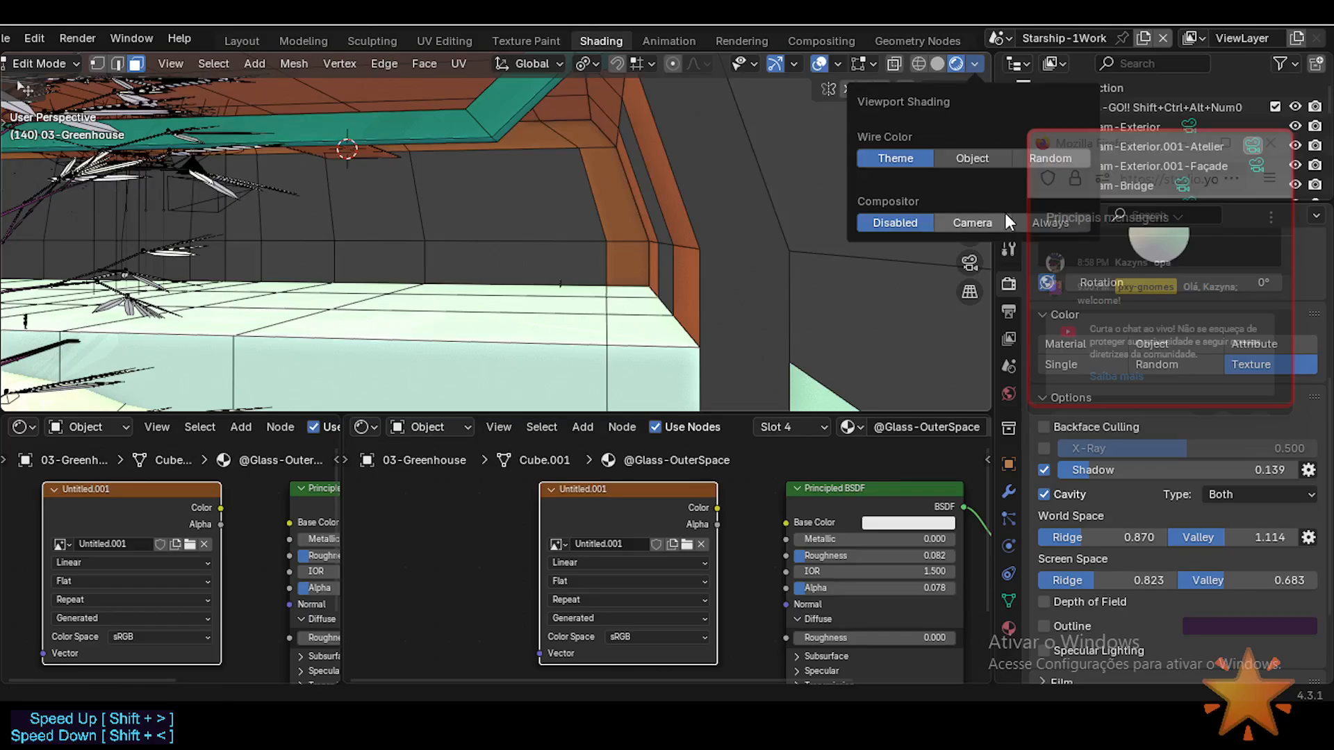
{"action": "left_click", "coordinate": [998, 226]}
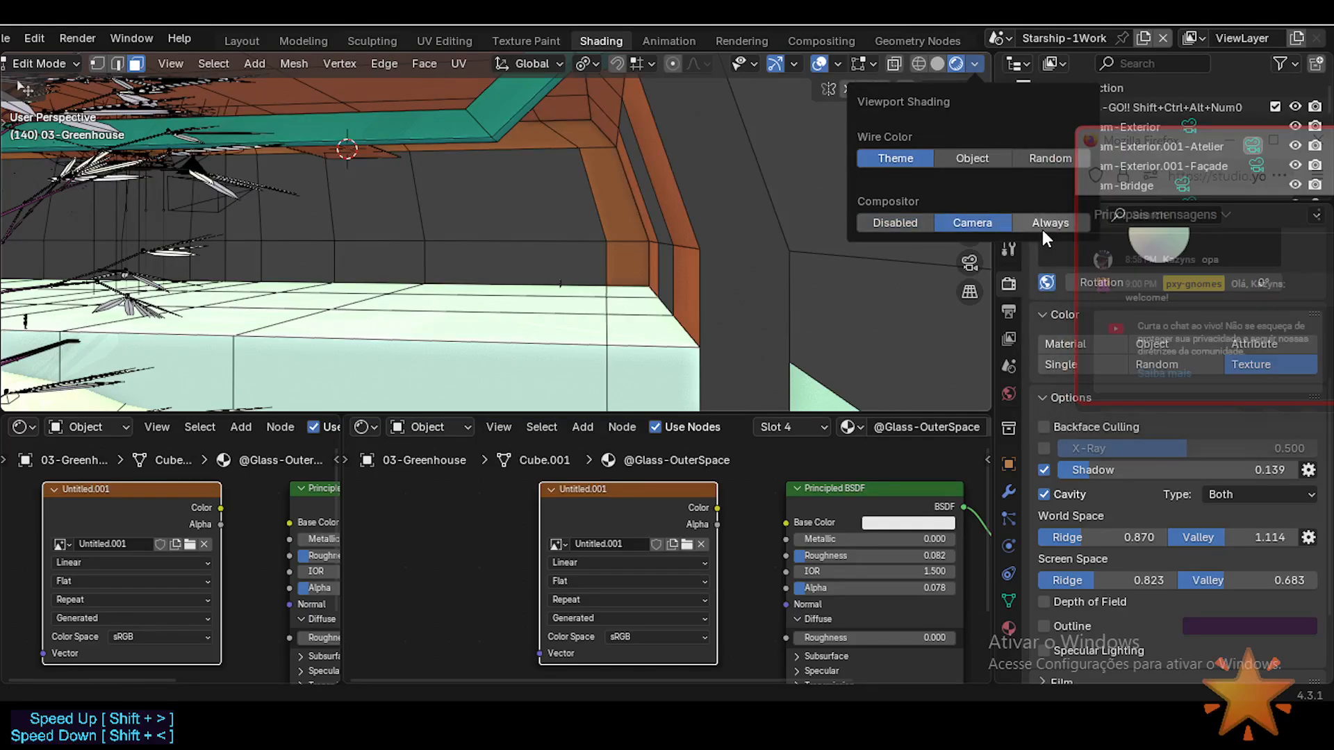
{"action": "key", "text": "shift+grave"}
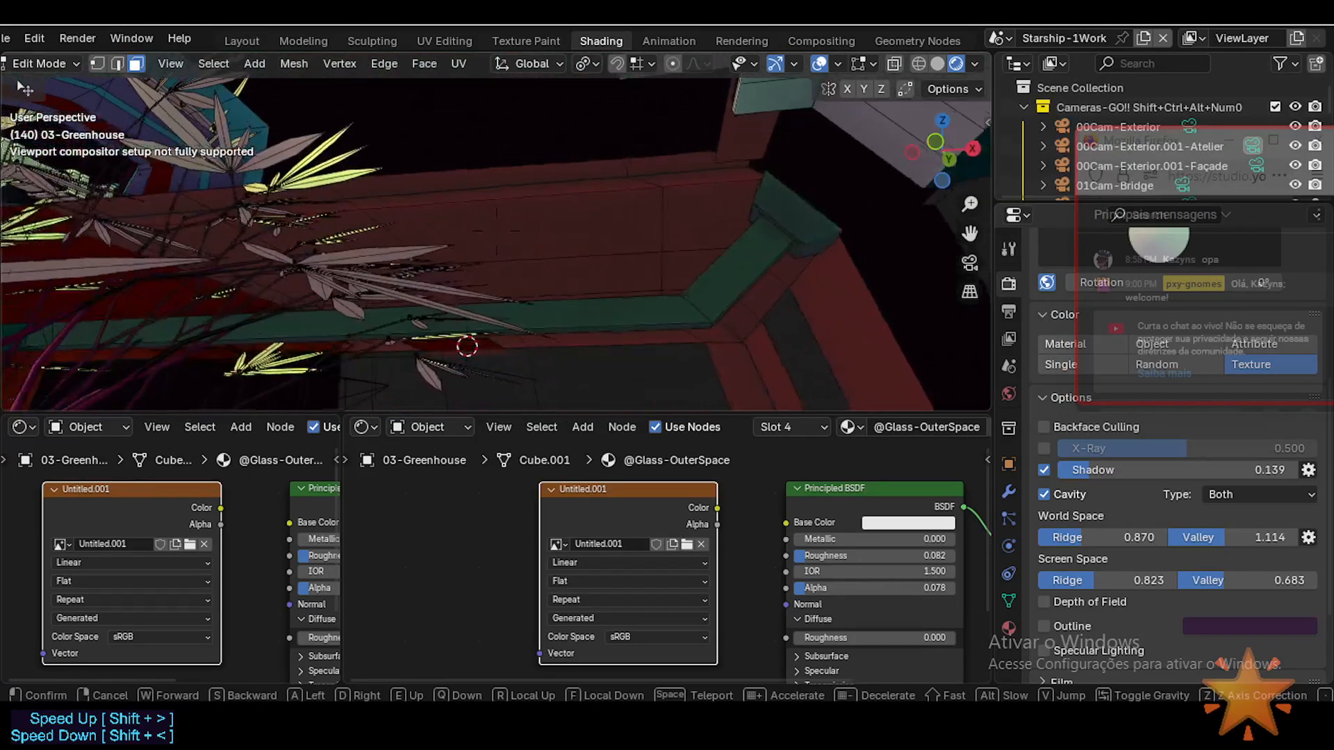
{"action": "key", "text": "w"}
{"action": "left_click", "coordinate": [497, 230]}
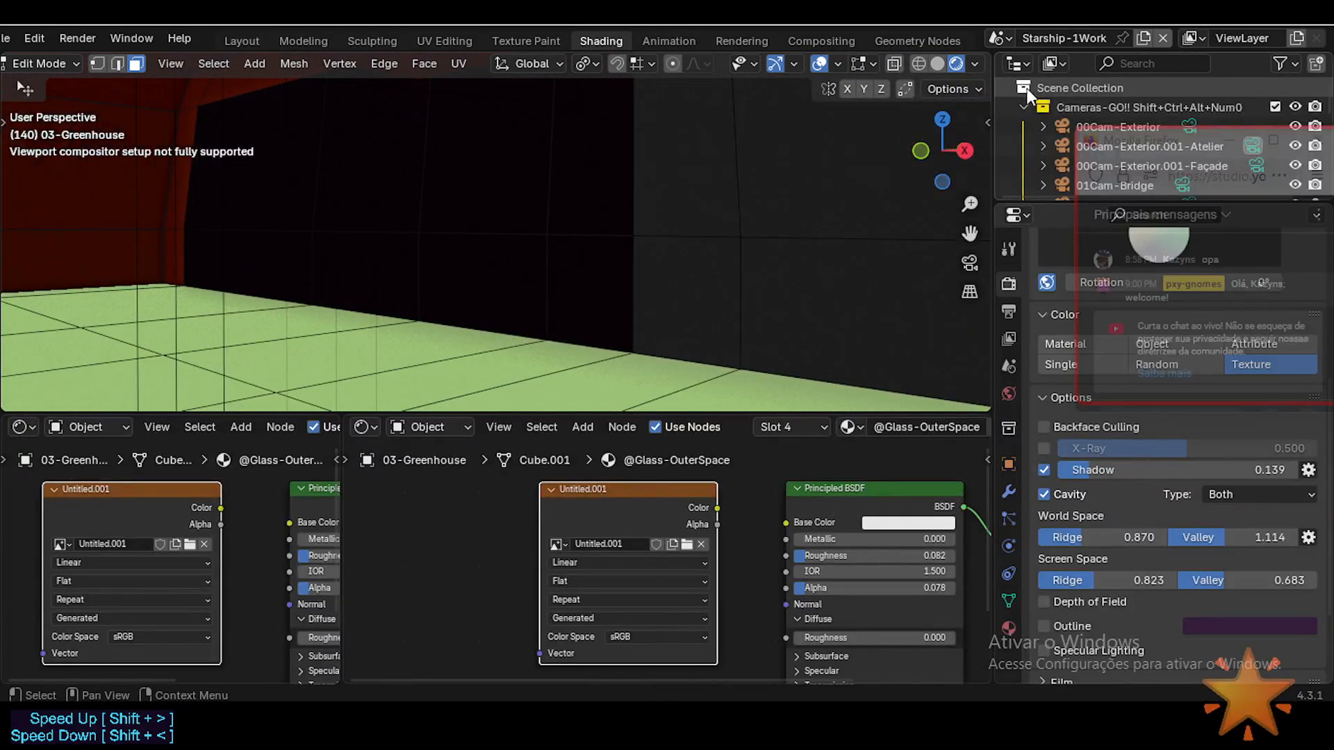
Switch to the Starship-2EEV scene and examine the view through the greenhouse glass in Rendered, Solid and Material Preview shading.
{"action": "left_click", "coordinate": [997, 39]}
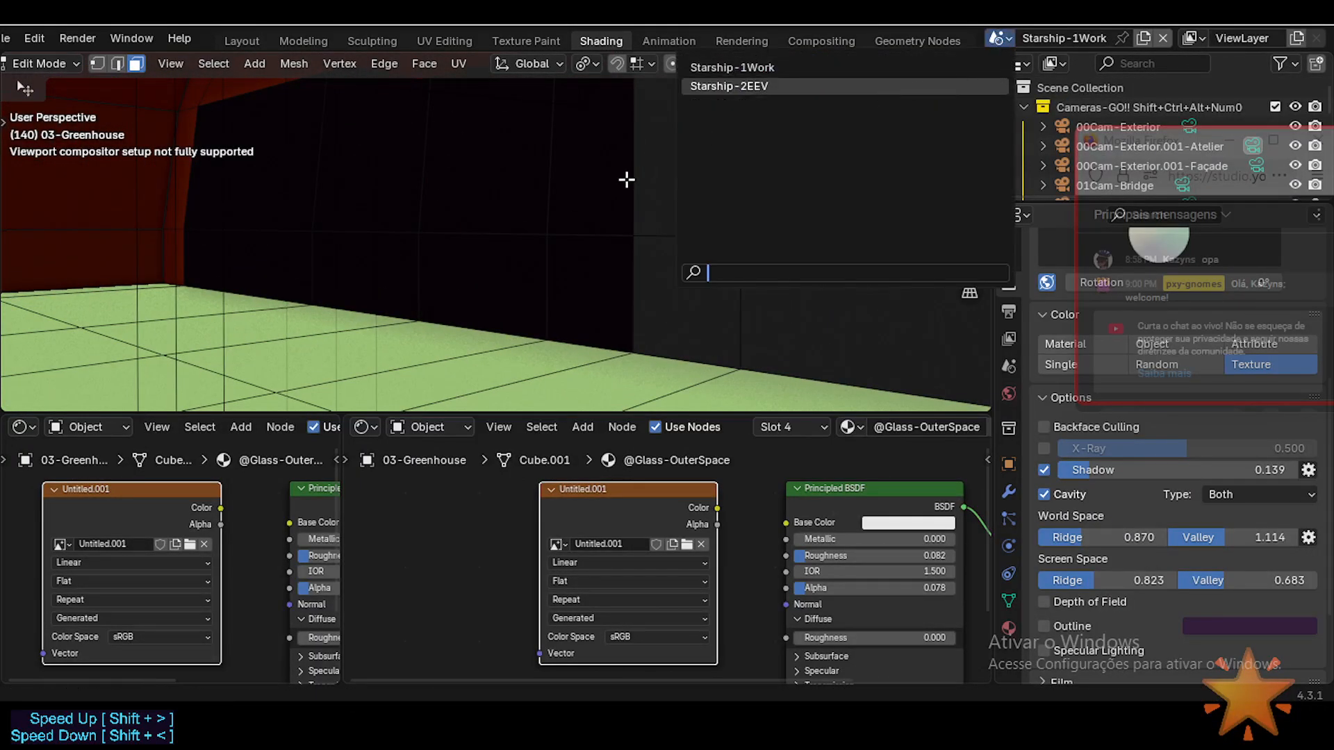
{"action": "key", "text": "Return"}
{"action": "key", "text": "shift+grave"}
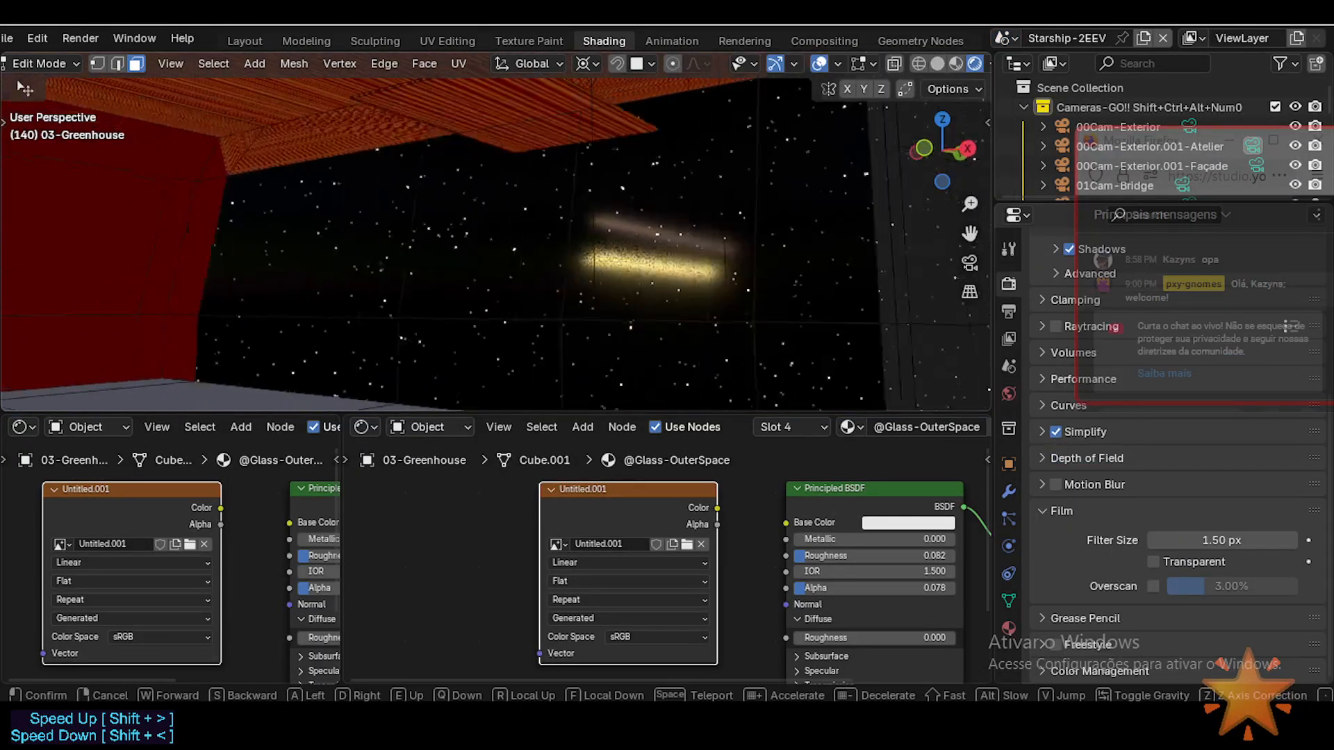
{"action": "left_click", "coordinate": [605, 247]}
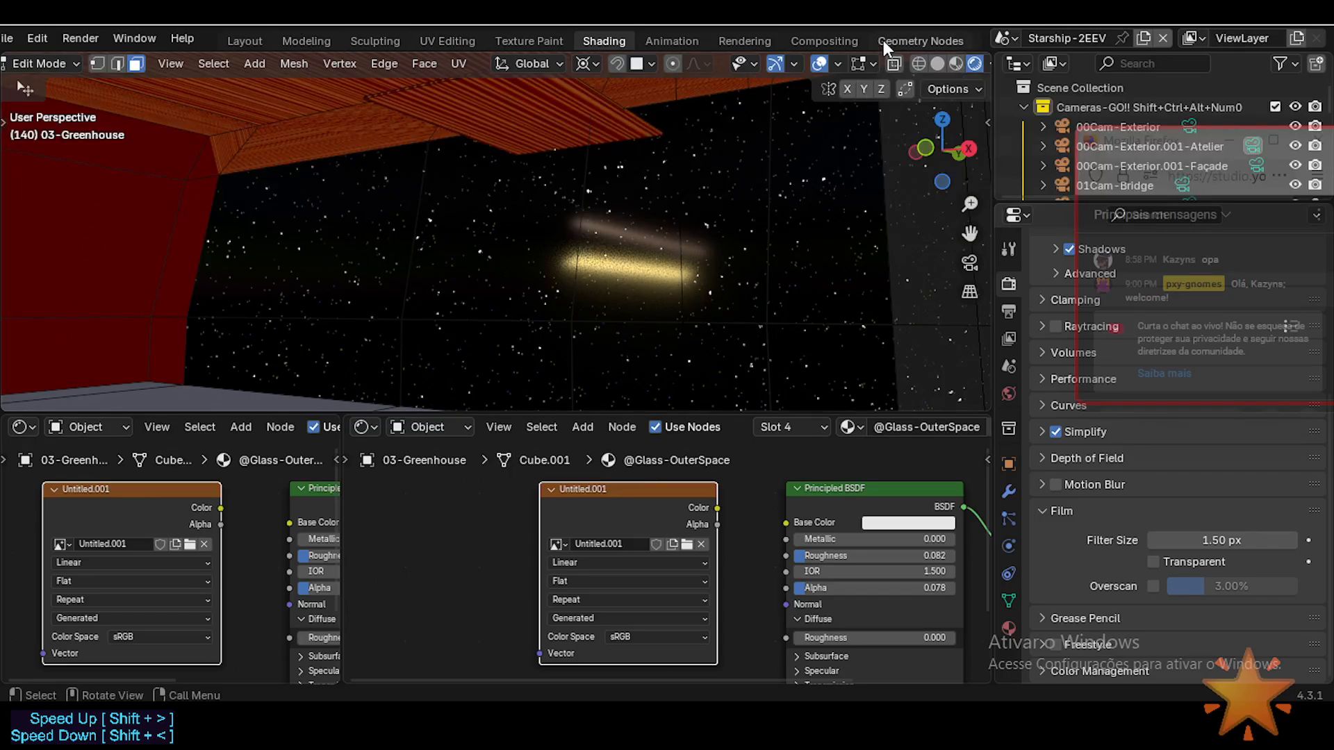
{"action": "left_click", "coordinate": [937, 63]}
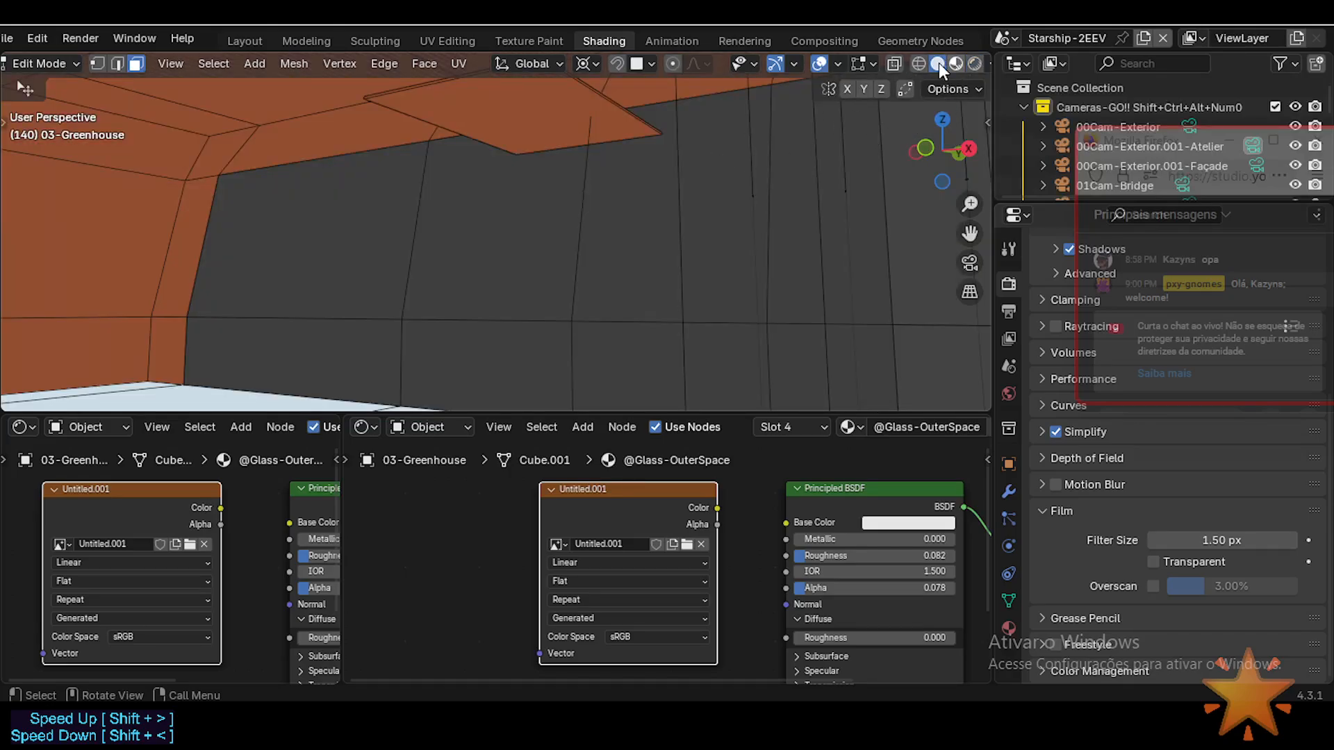
{"action": "left_click", "coordinate": [956, 64]}
Switch back to the Starship-1Work scene and walk through the greenhouse to examine the glass walls with the compositor active.
{"action": "left_click", "coordinate": [1005, 38]}
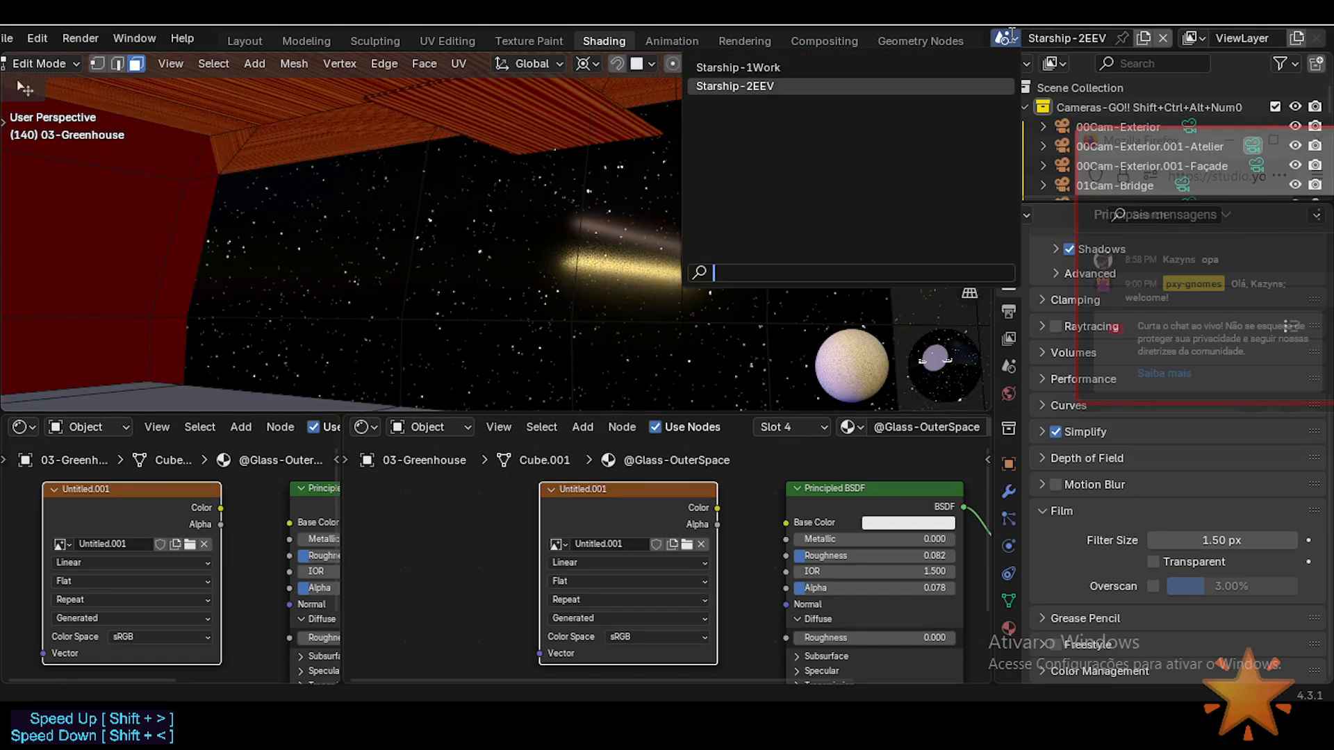
{"action": "left_click", "coordinate": [720, 57]}
{"action": "key", "text": "shift+grave"}
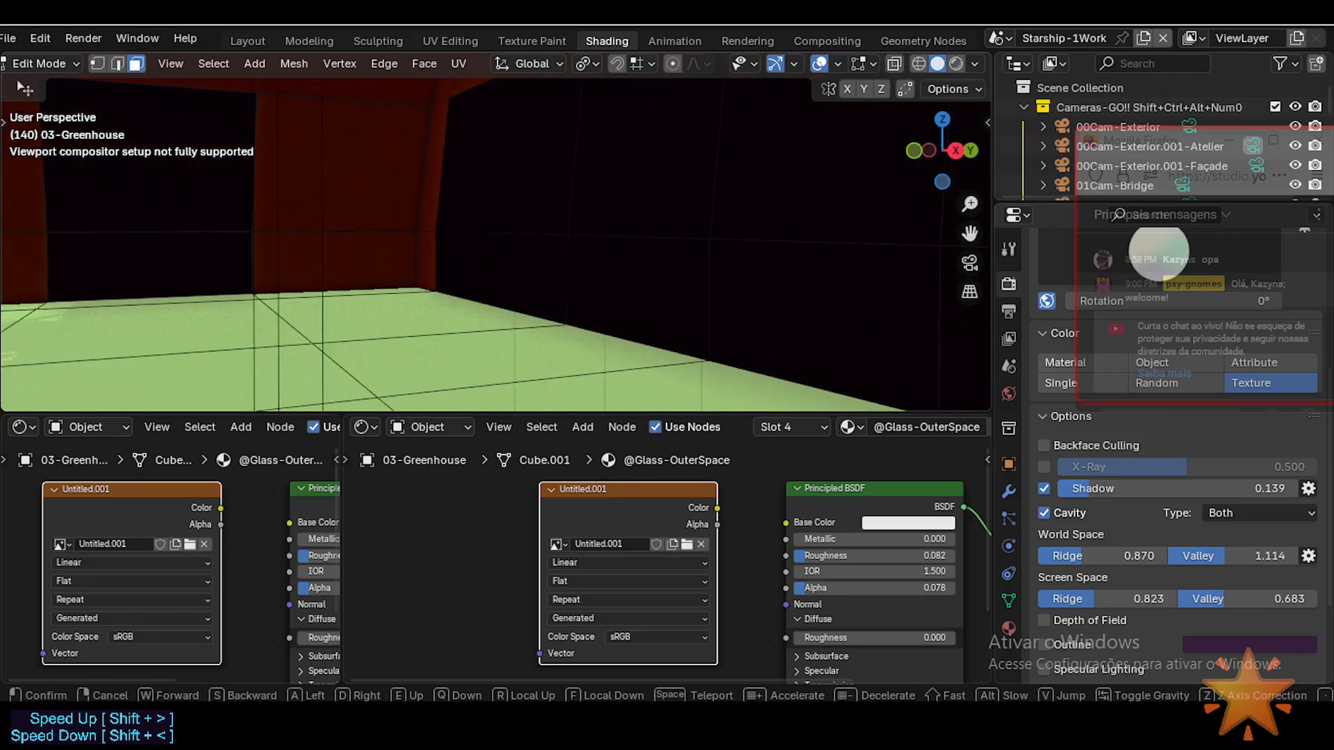
{"action": "key", "text": "w"}
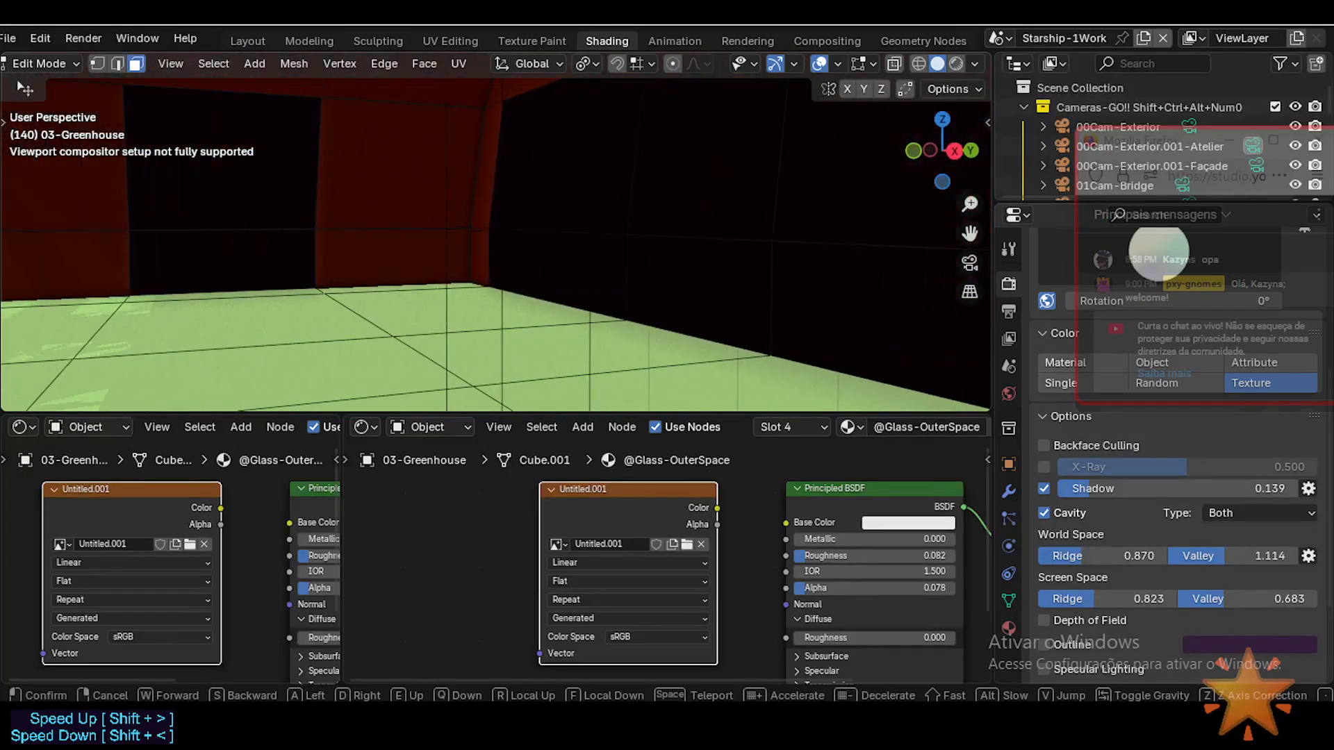
{"action": "left_click", "coordinate": [621, 309]}
Move to the greenhouse corner beside the glass wall and show the 3D viewport's View settings.
{"action": "key", "text": "shift+grave"}
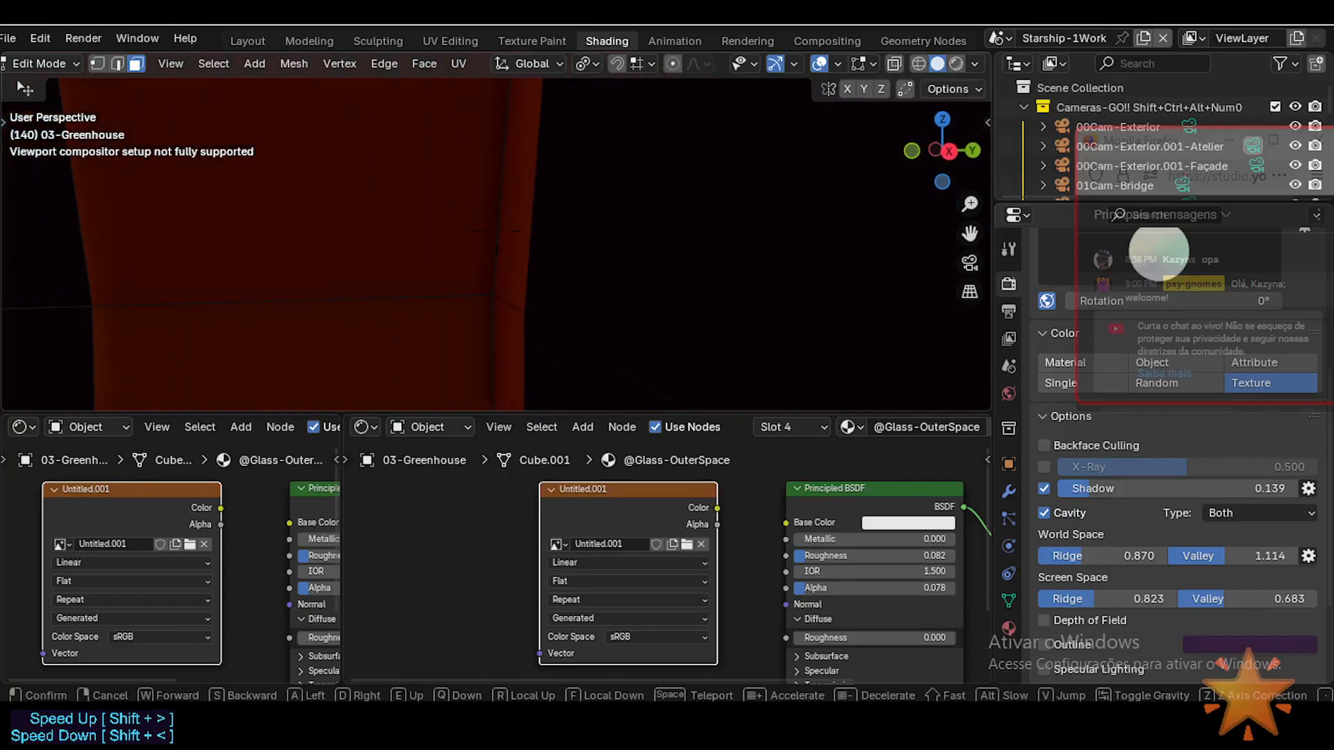
{"action": "left_click", "coordinate": [656, 268]}
{"action": "key", "text": "n"}
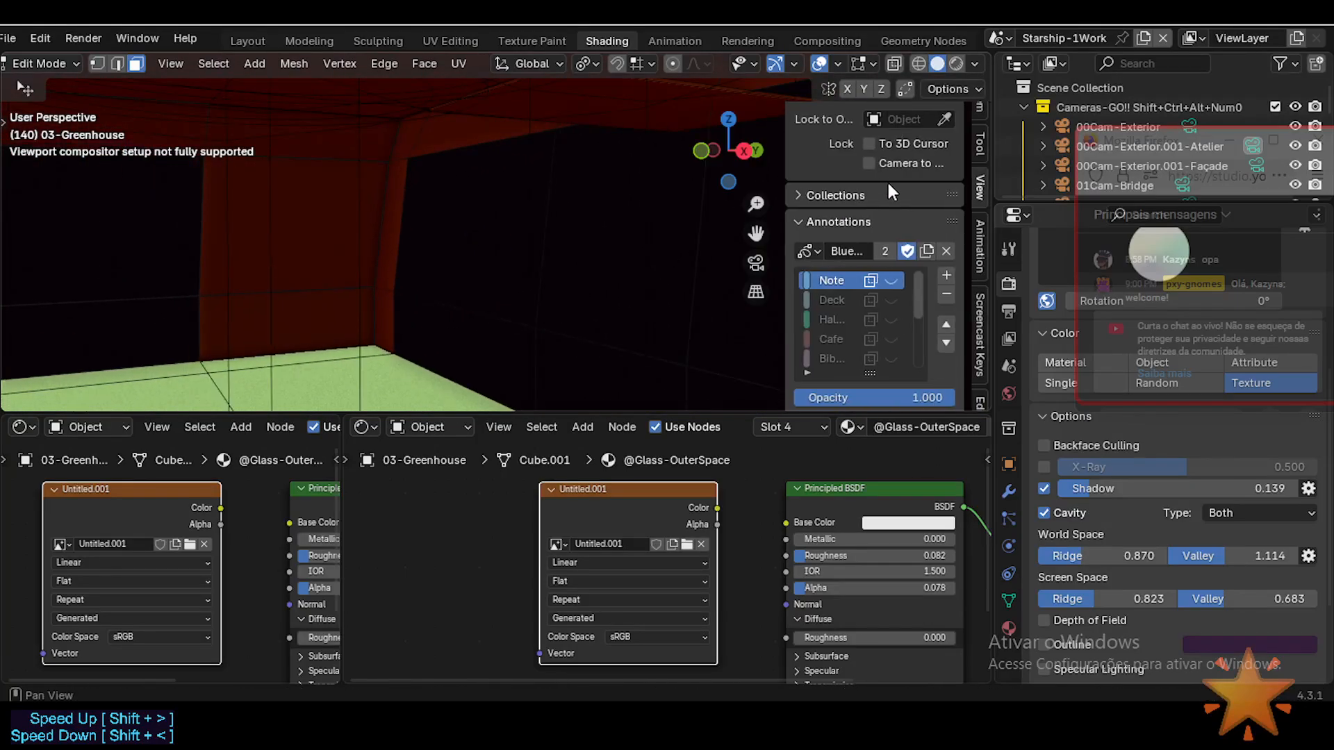